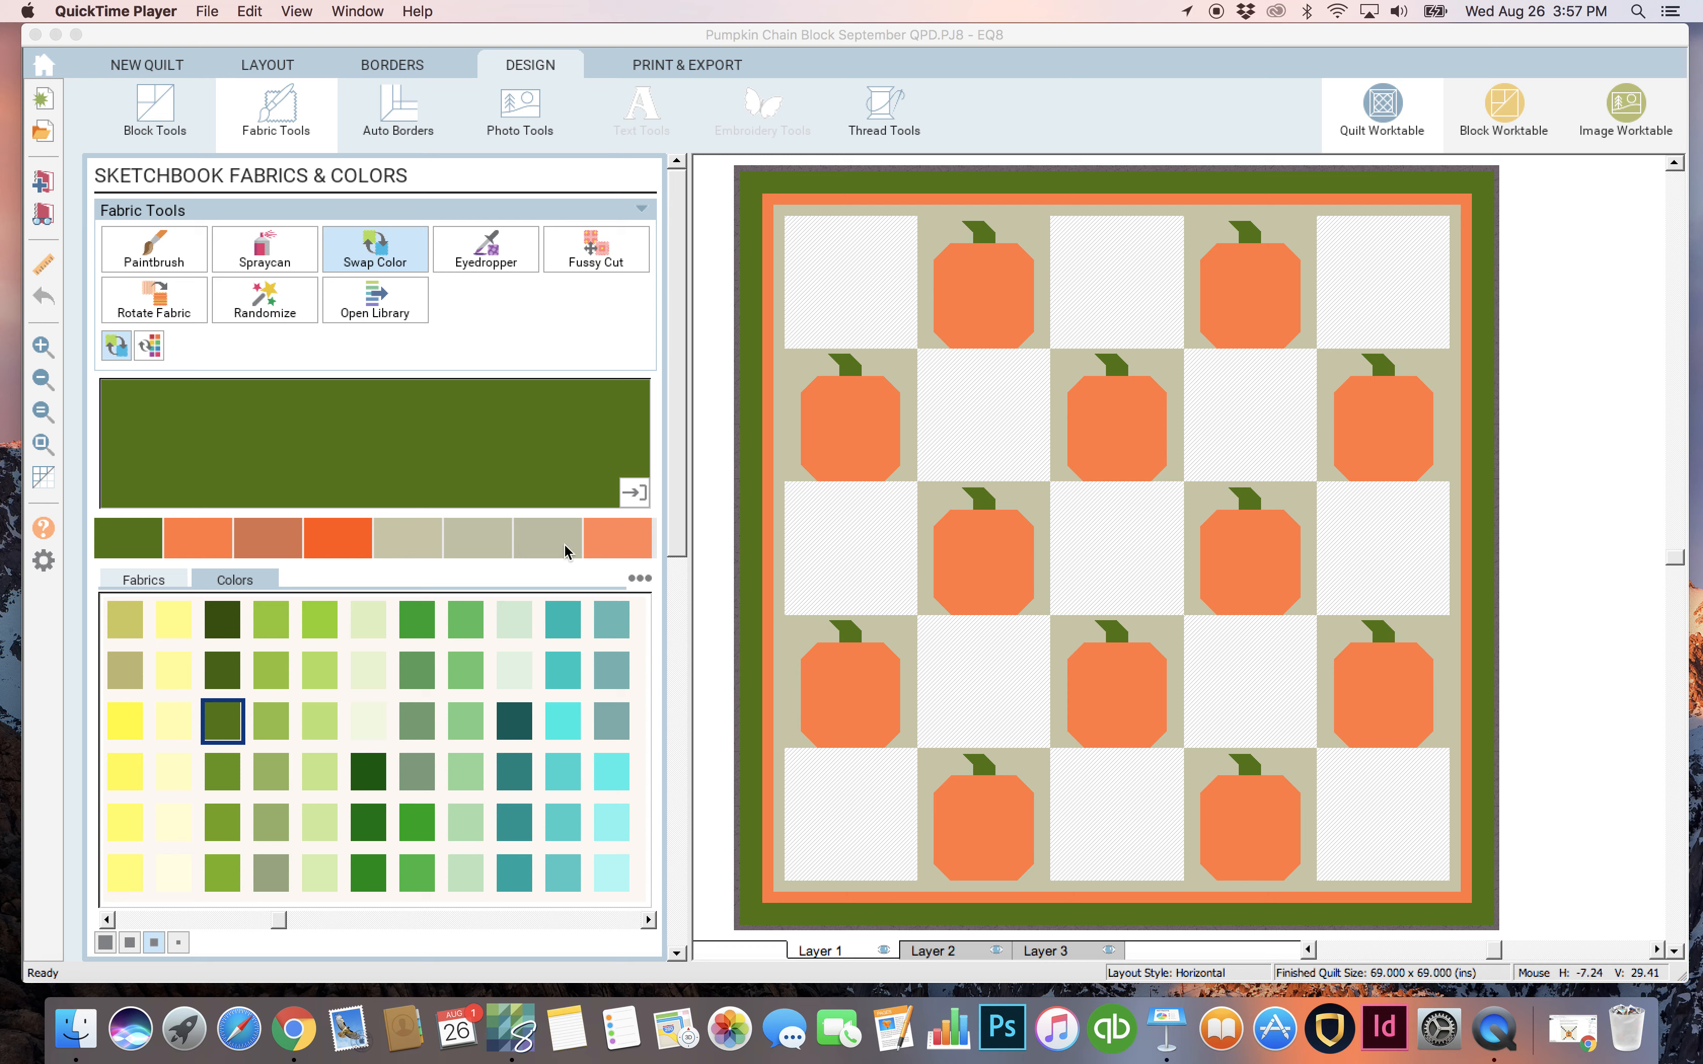
Preview the pumpkin quilt with its patch outlines shown and return to the view without outlines.
click(43, 480)
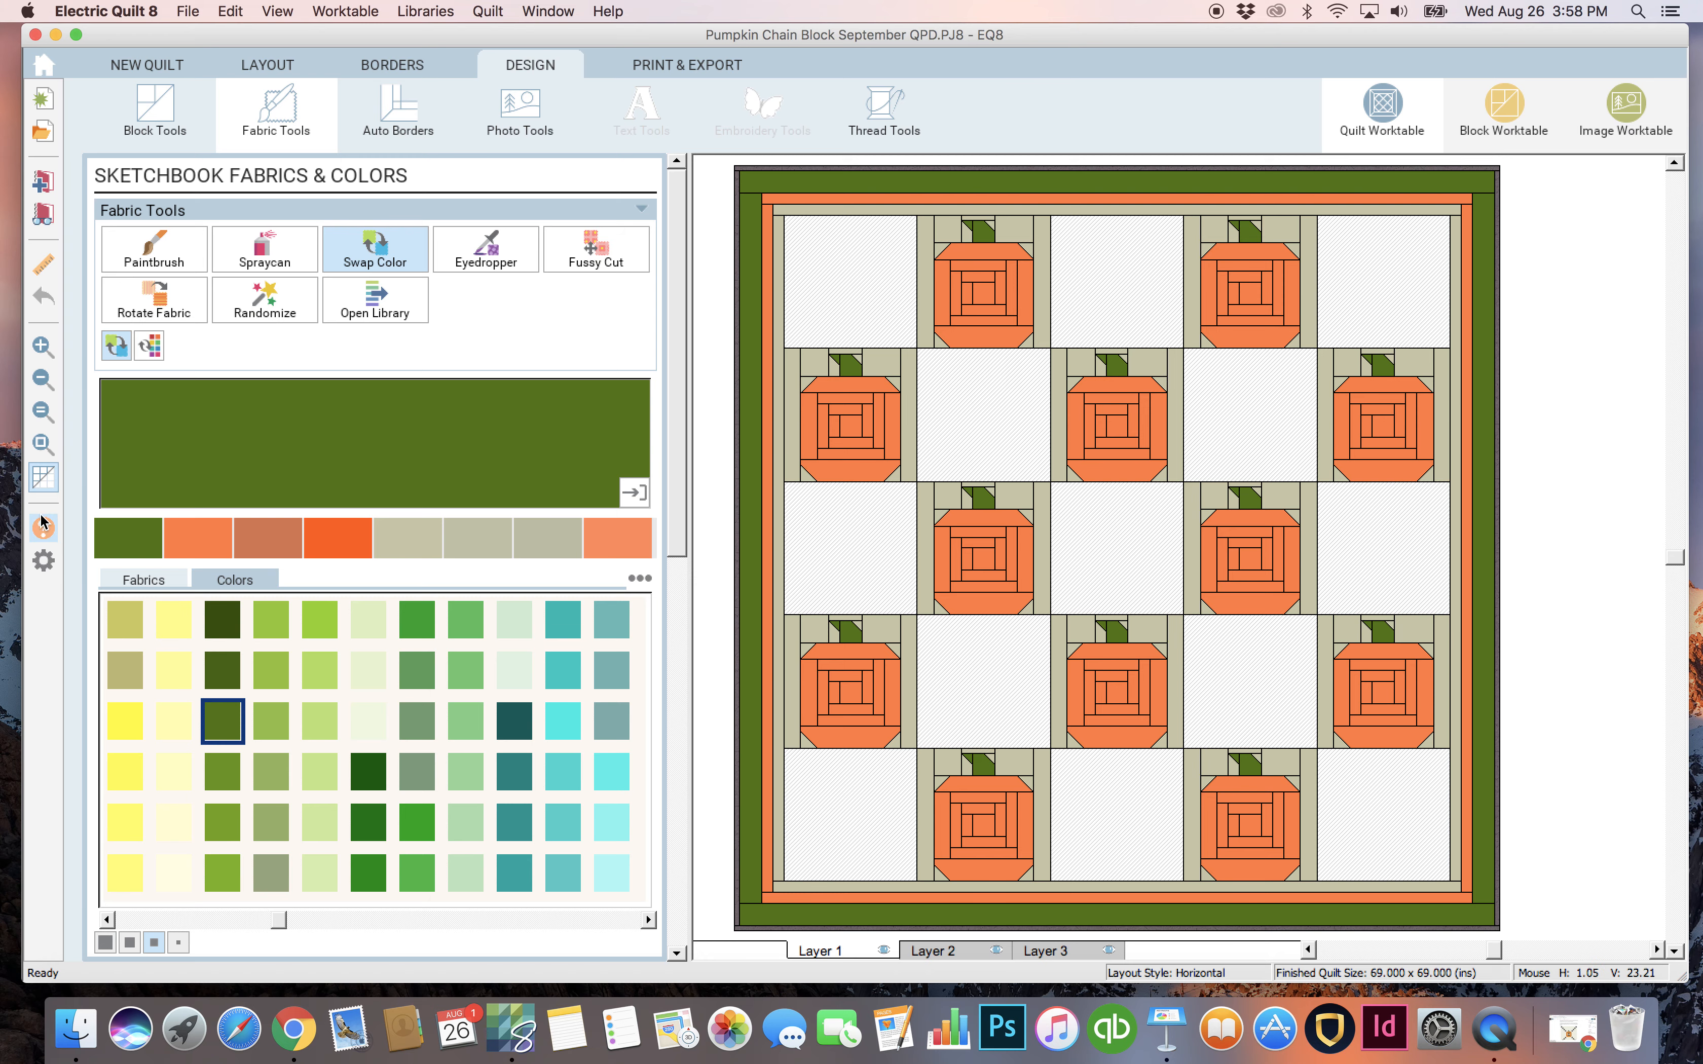
click(44, 479)
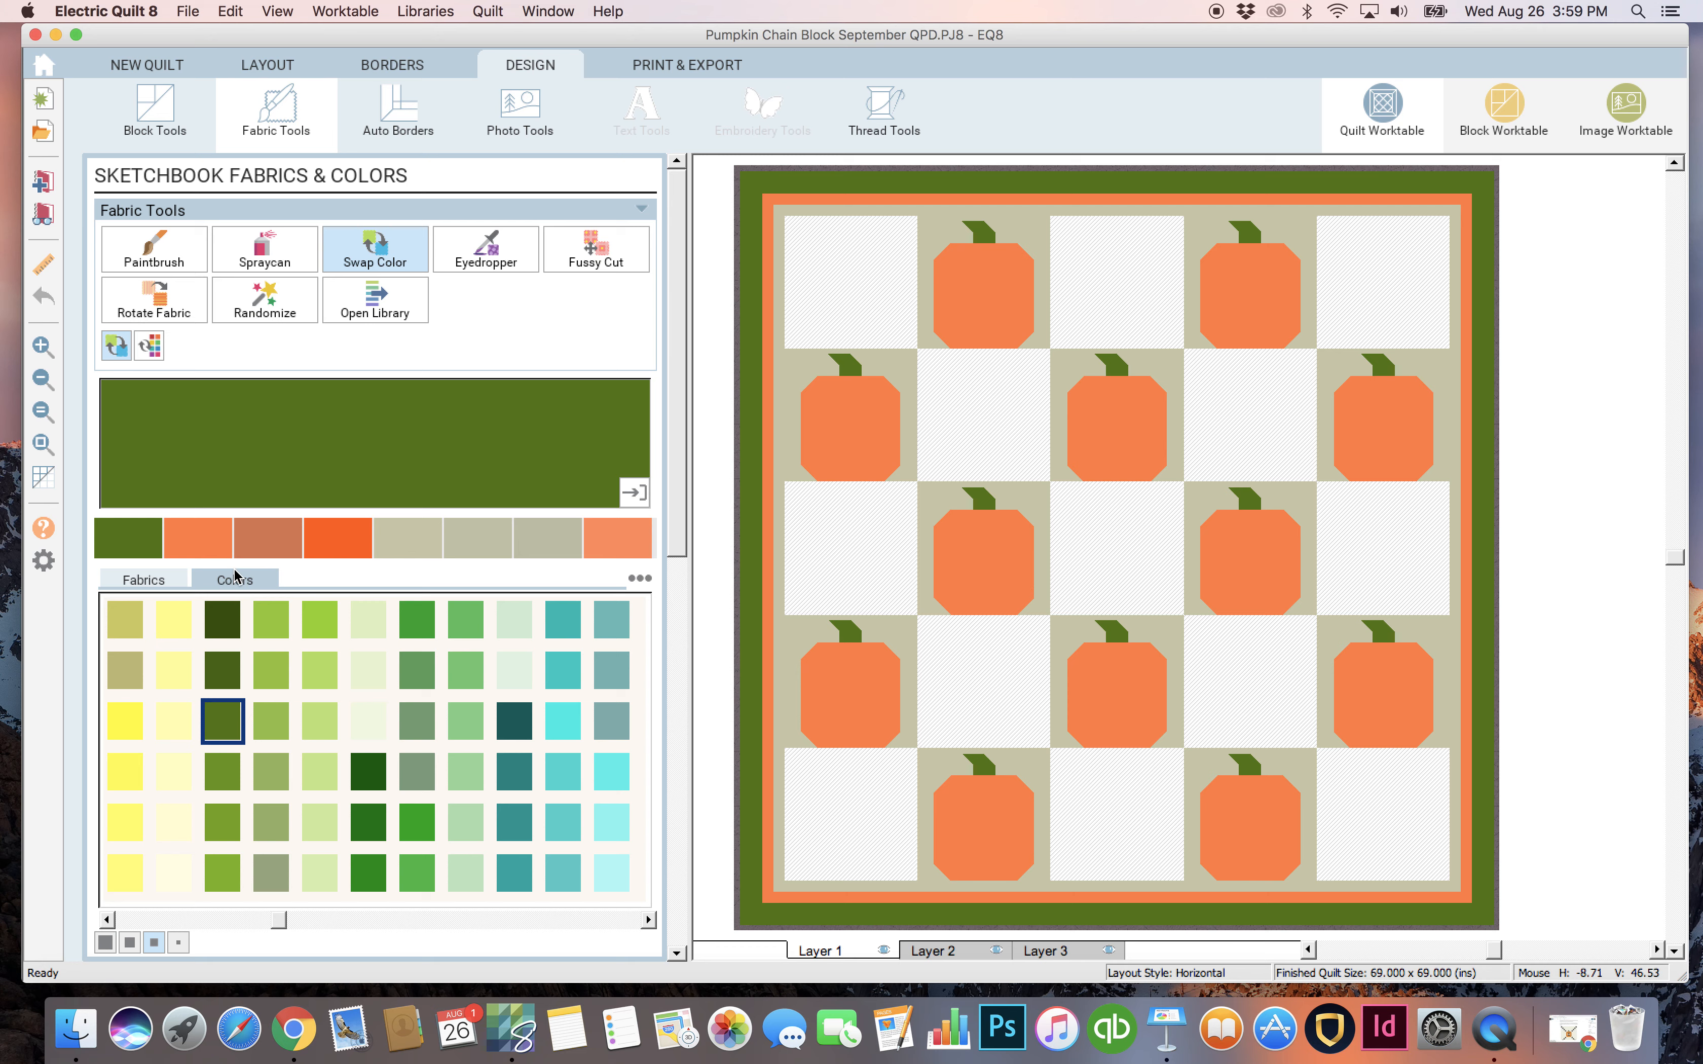
Look through the sketchbook's solid colors and fabric swatches, ending at the orange prints.
click(281, 920)
drag(281, 919, 142, 916)
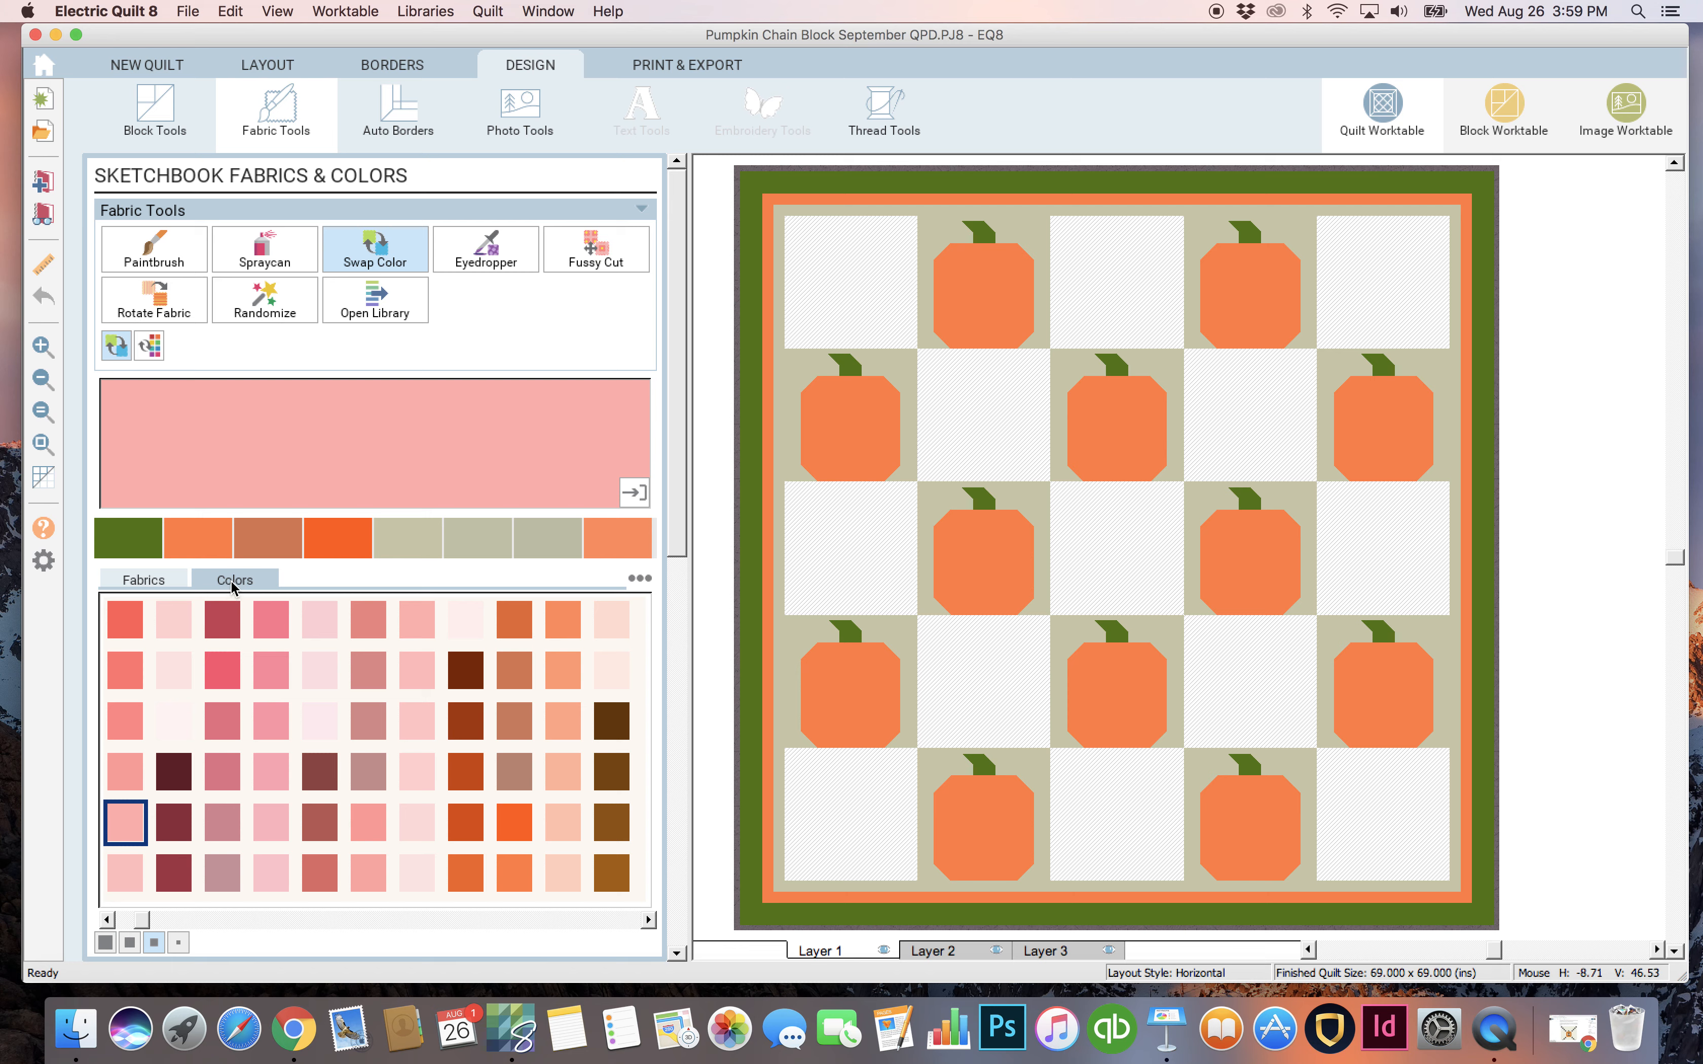
click(143, 581)
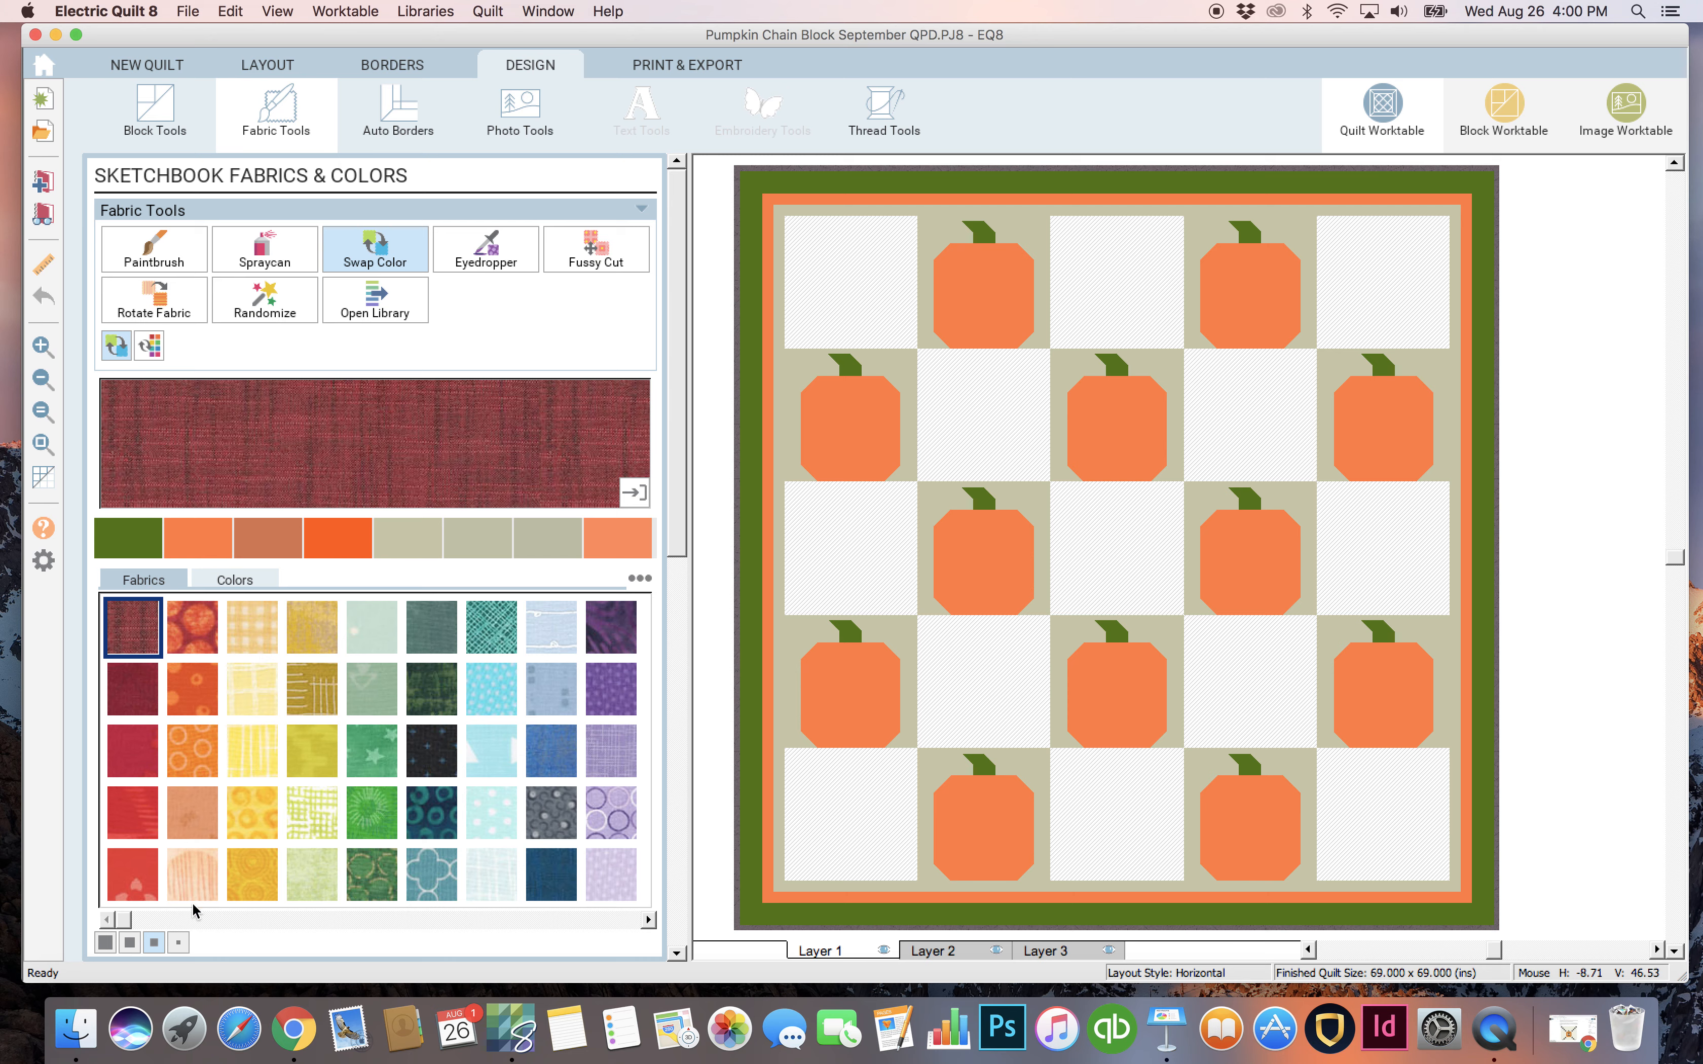
drag(123, 918, 594, 918)
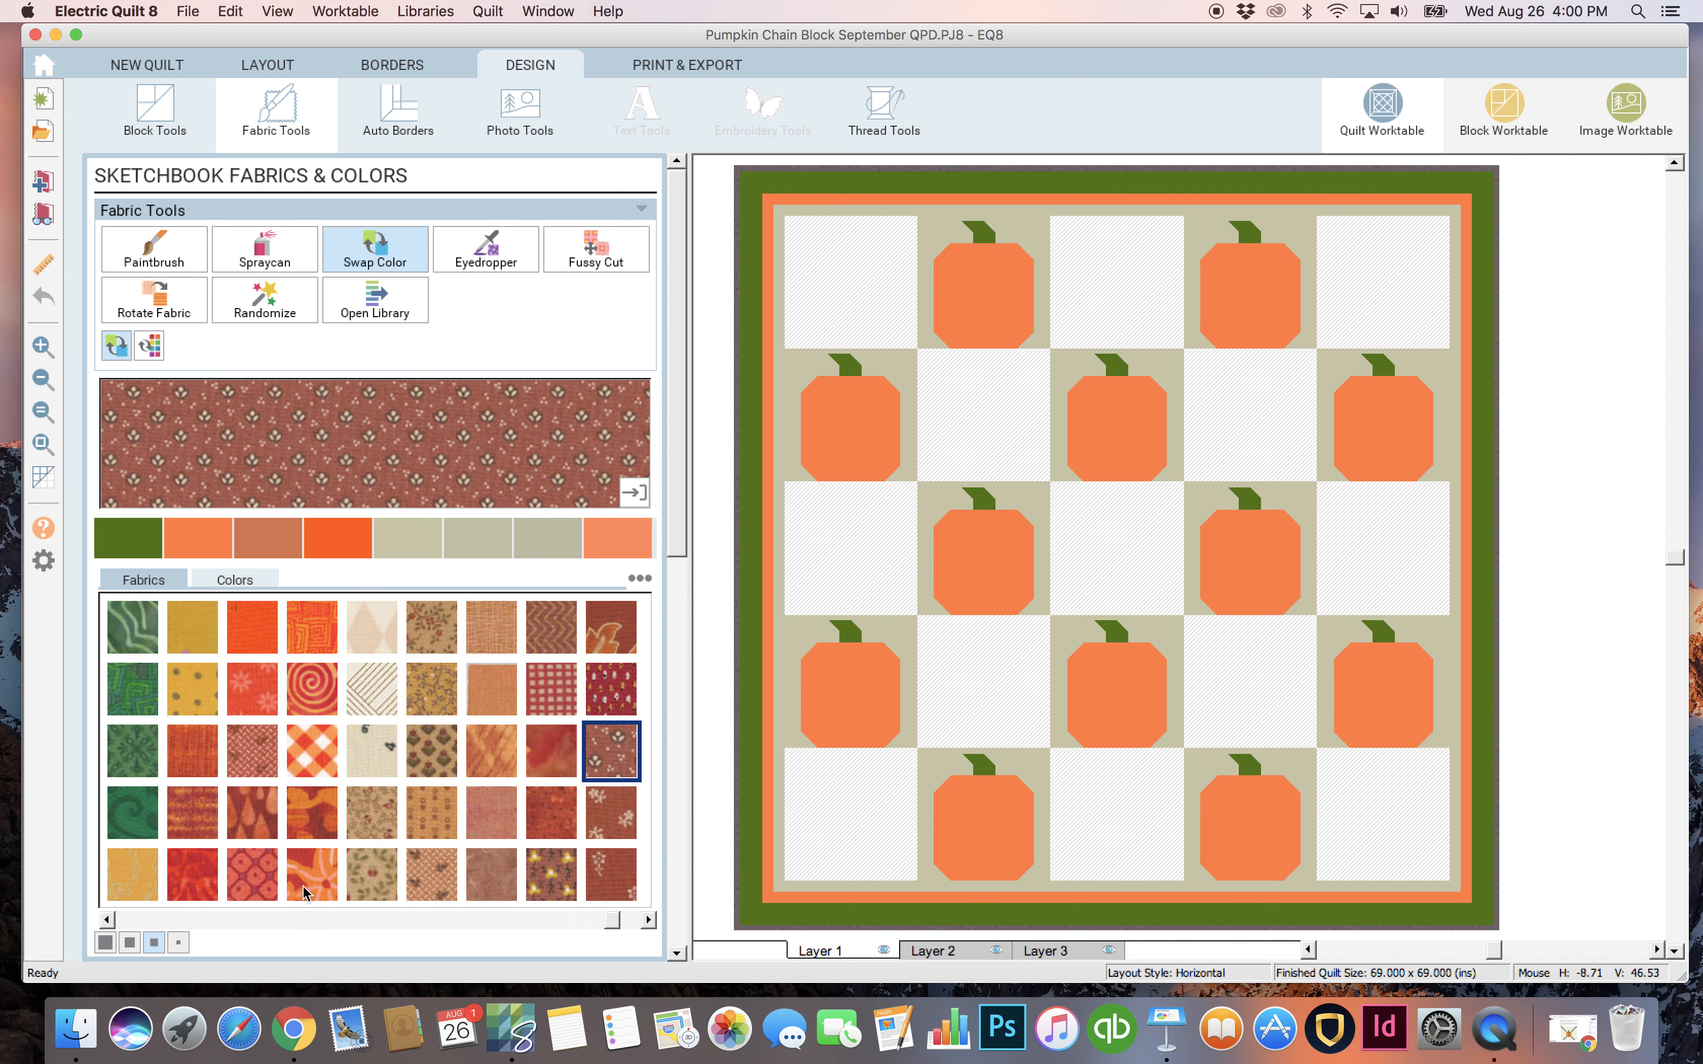
drag(611, 918, 231, 931)
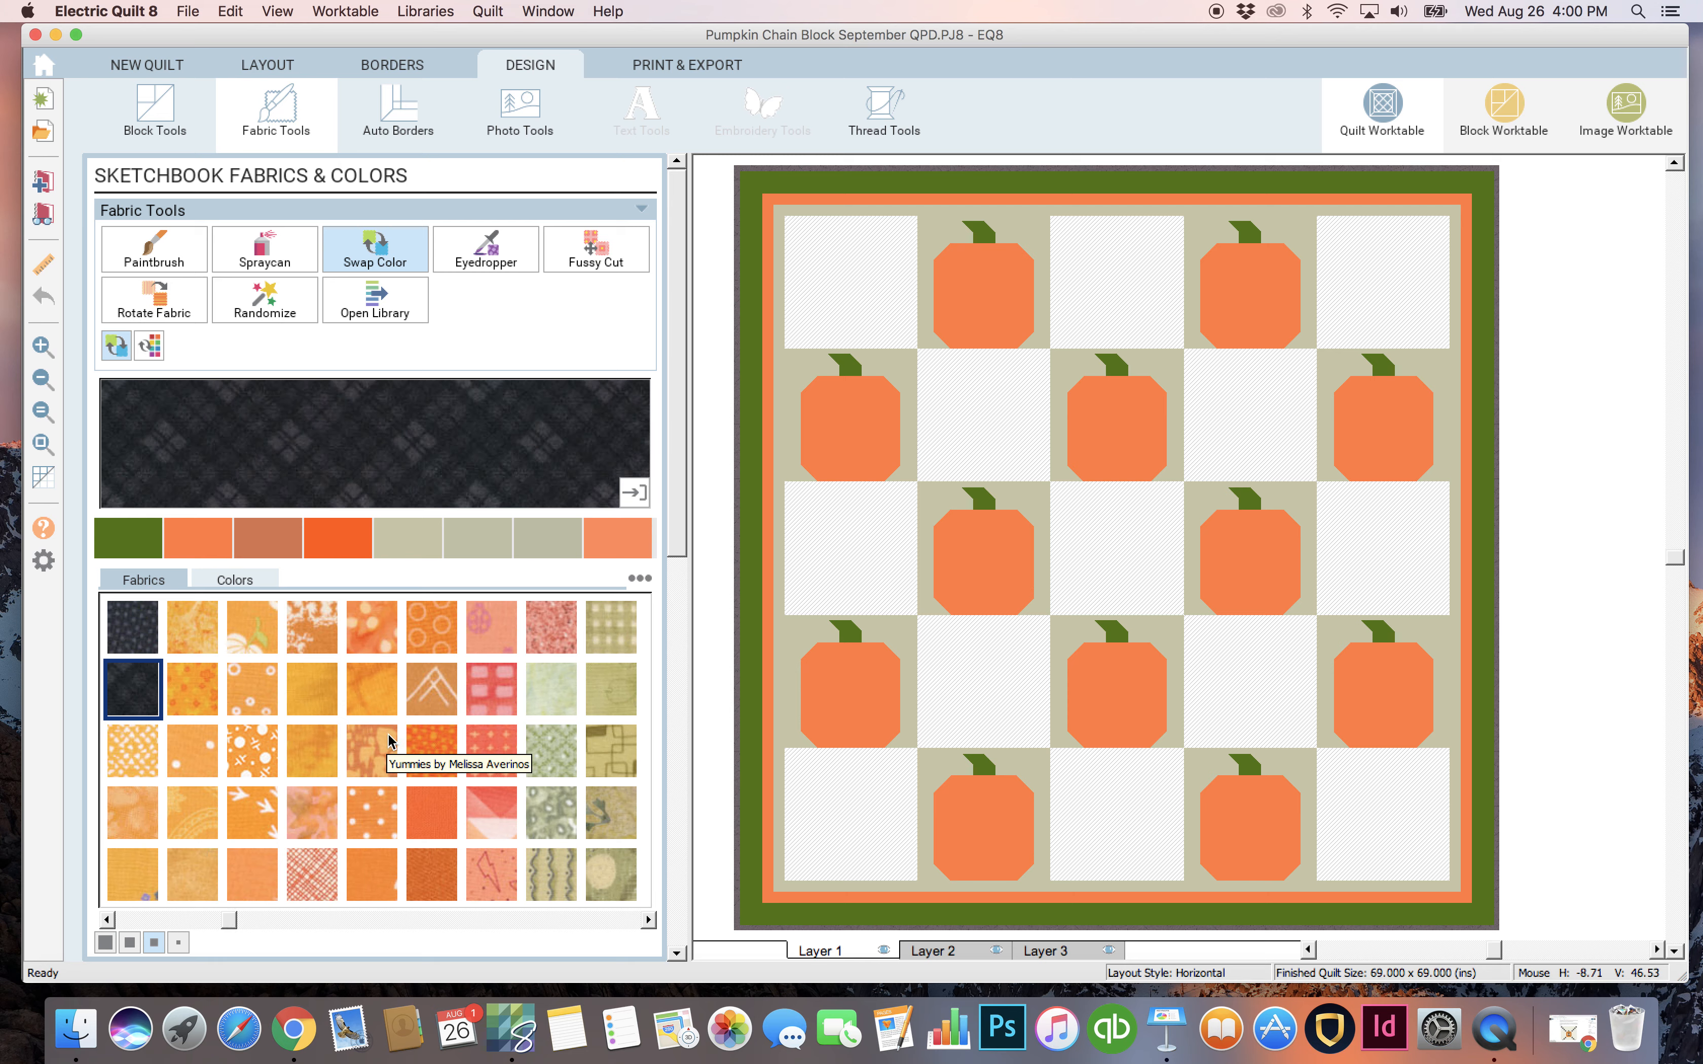
Show the patch outlines and paint four patches across the upper-left three pumpkins with the orange ring-print fabric.
click(44, 479)
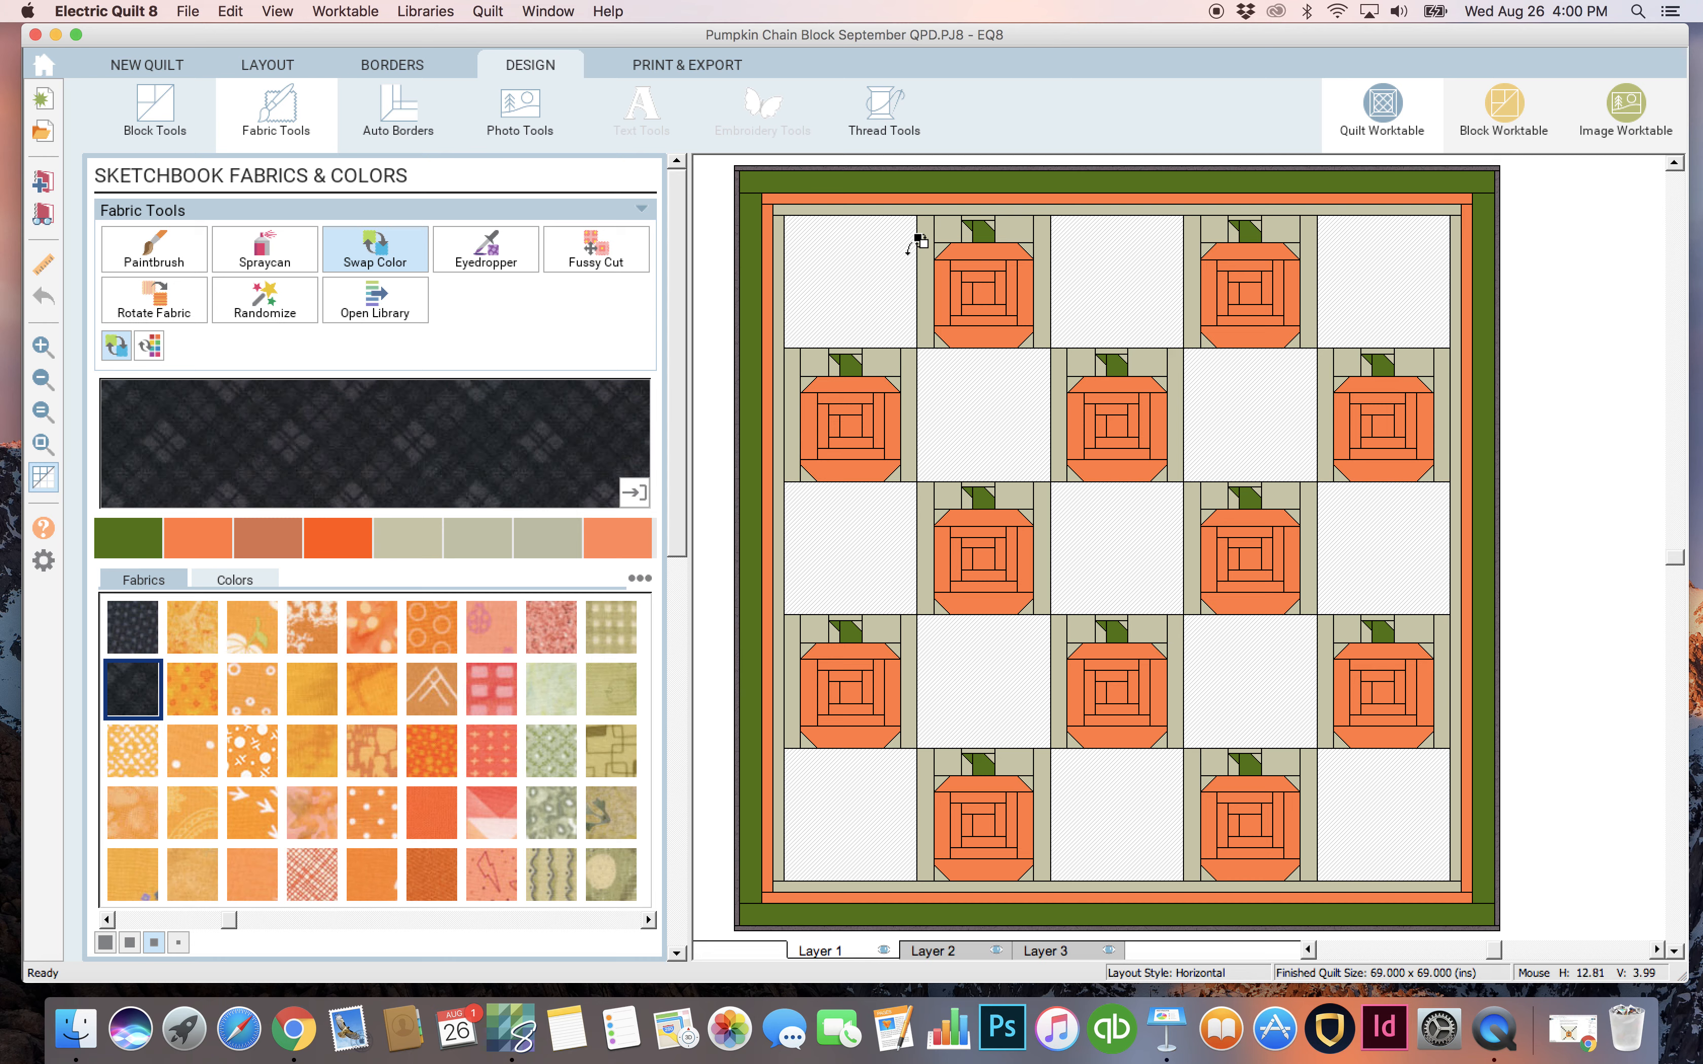
click(43, 347)
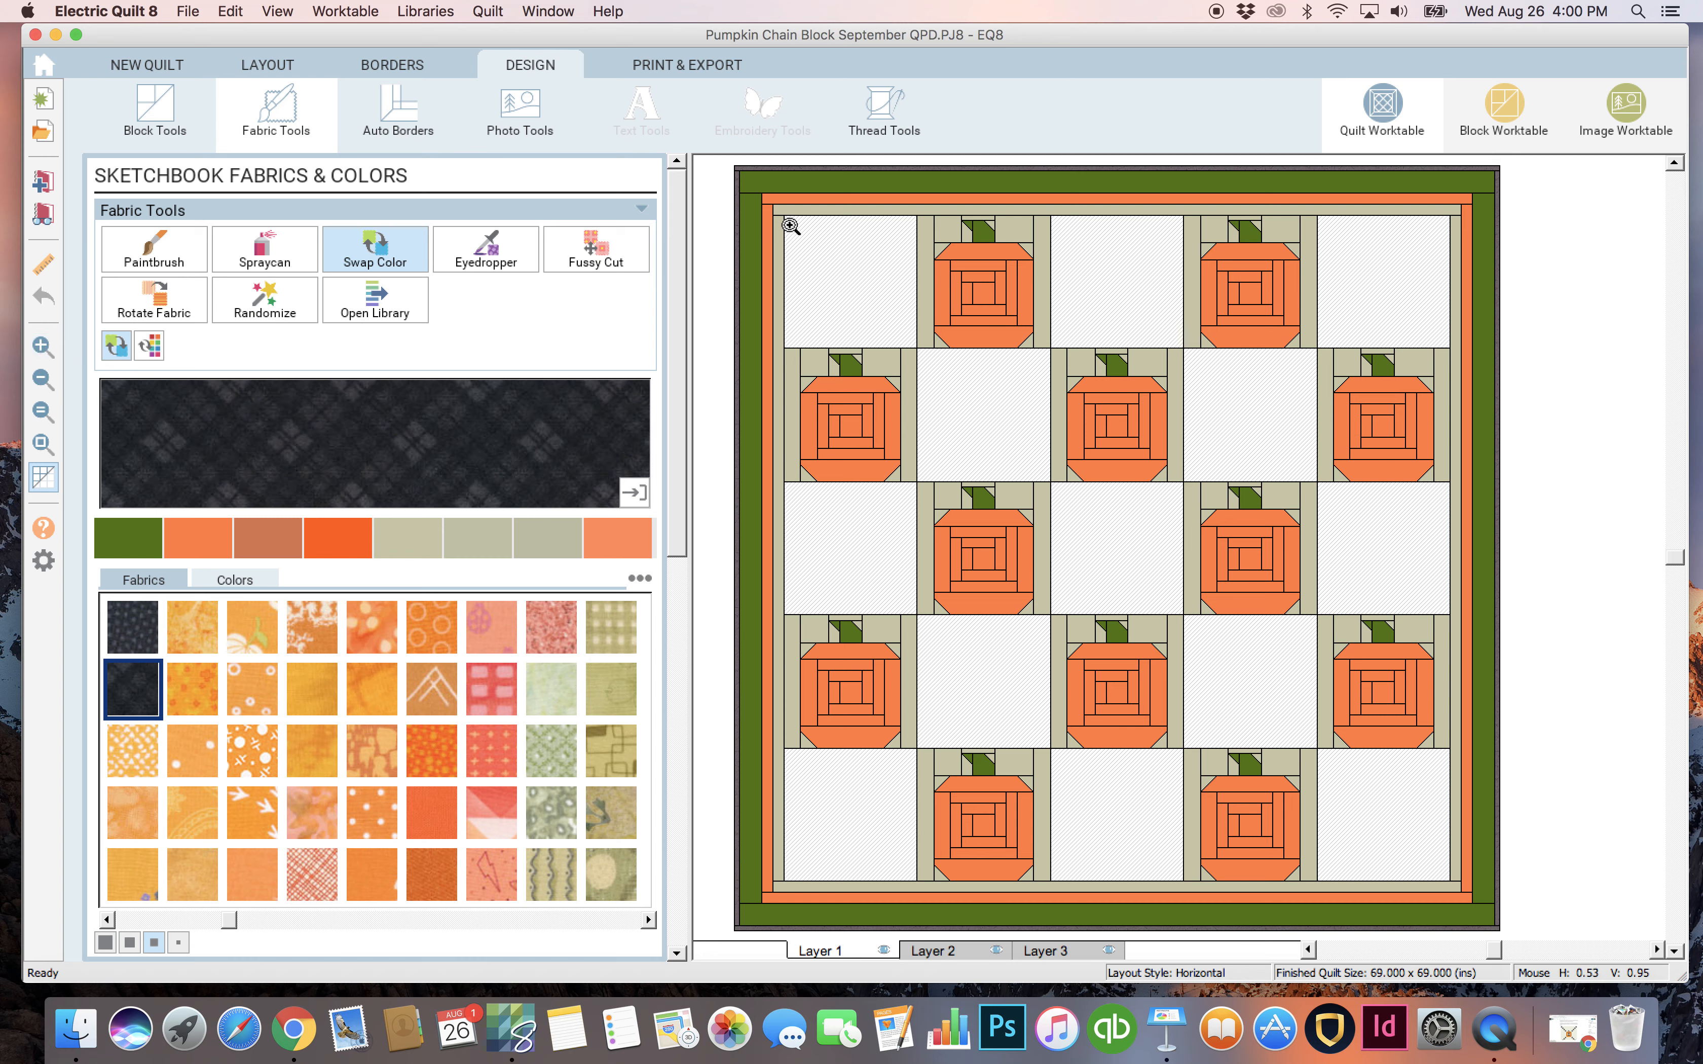
drag(785, 217, 1188, 485)
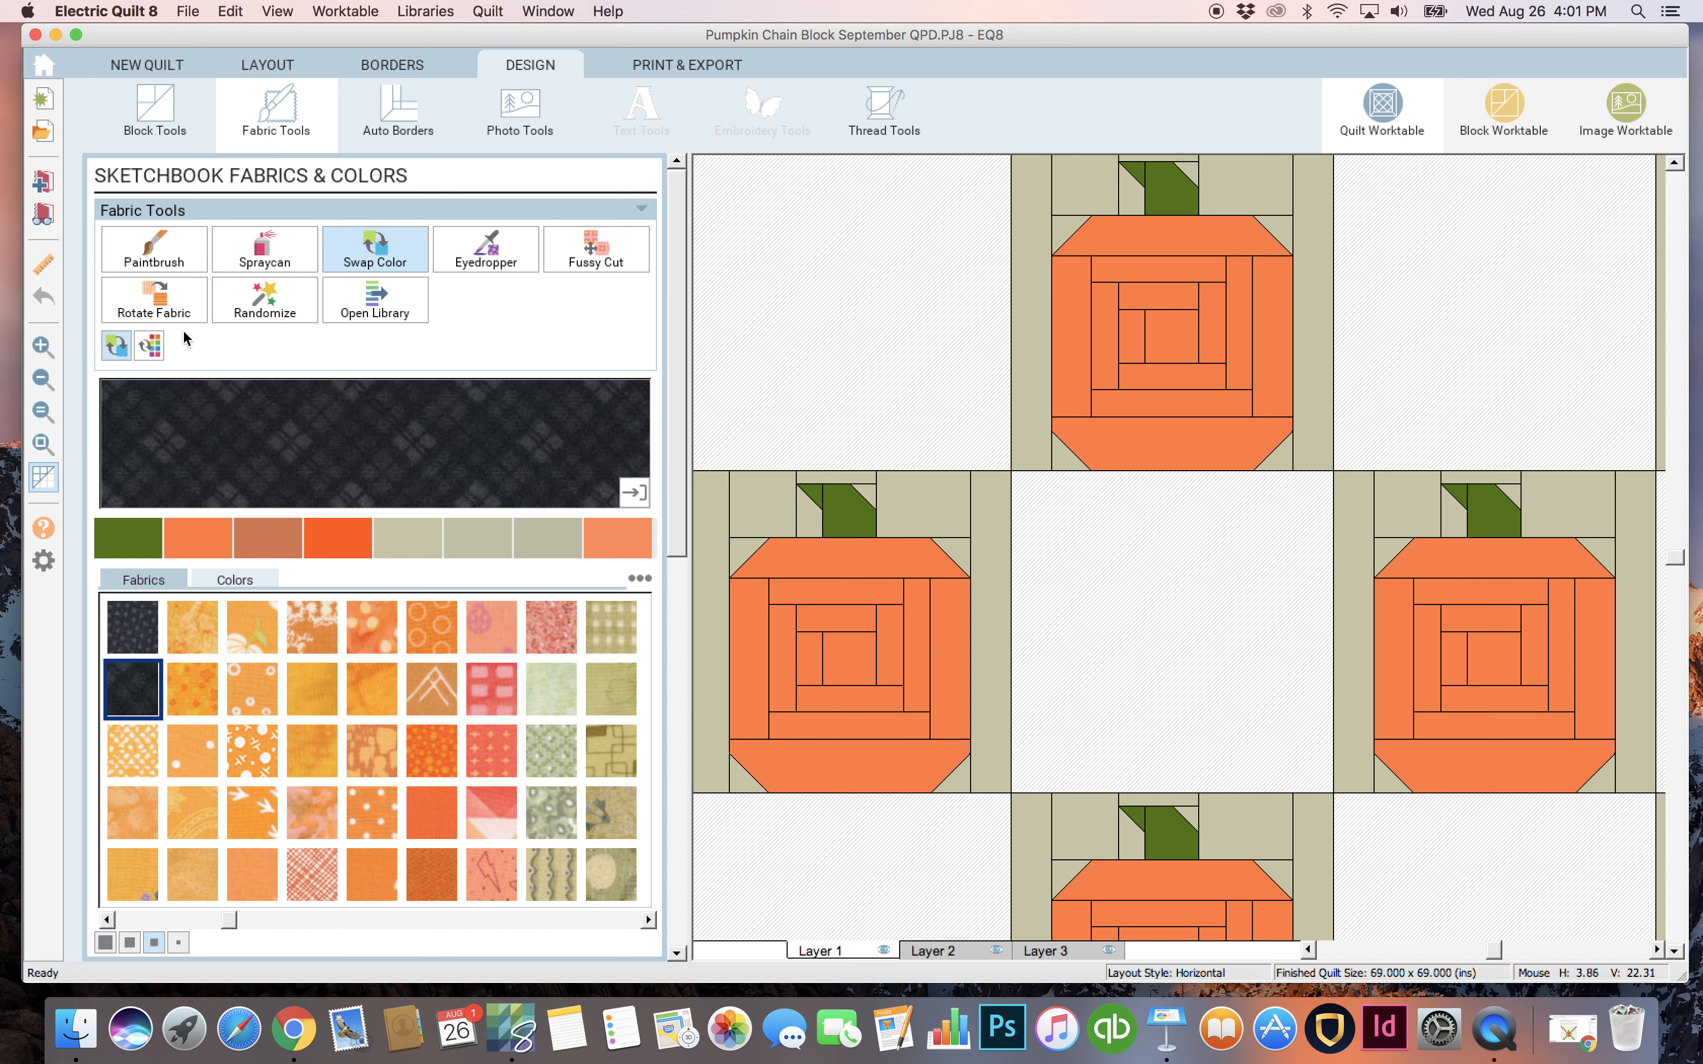
click(152, 245)
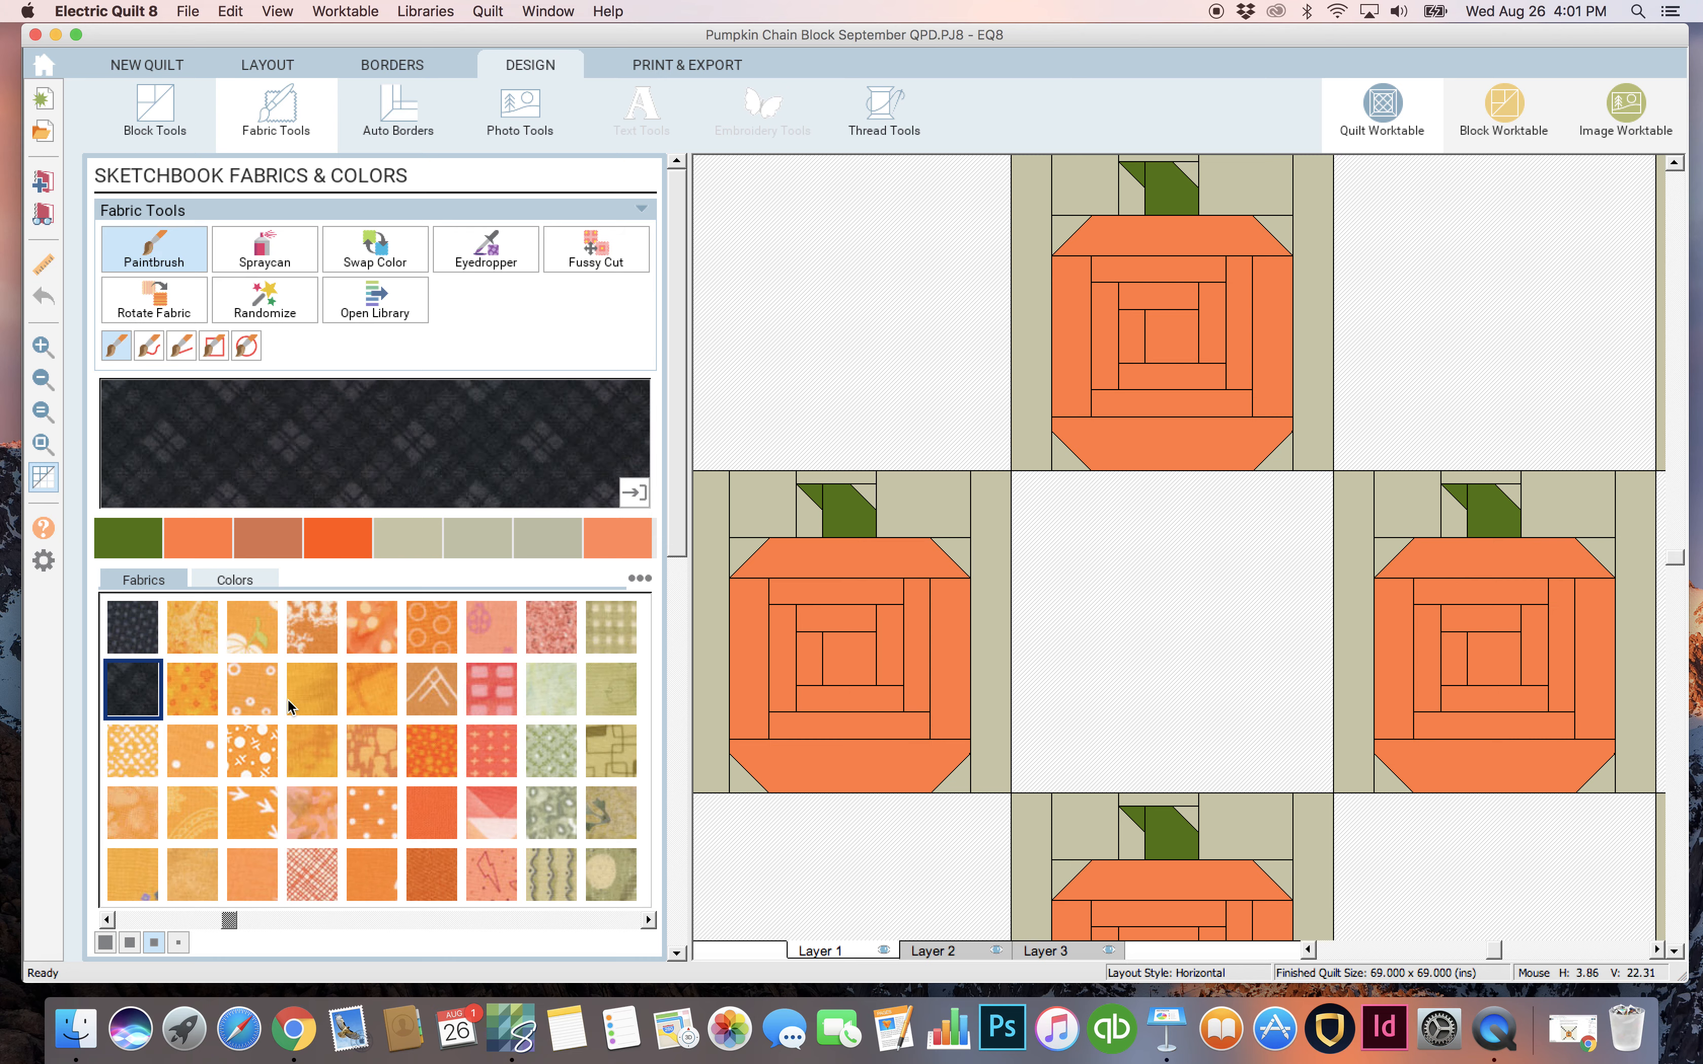
click(435, 622)
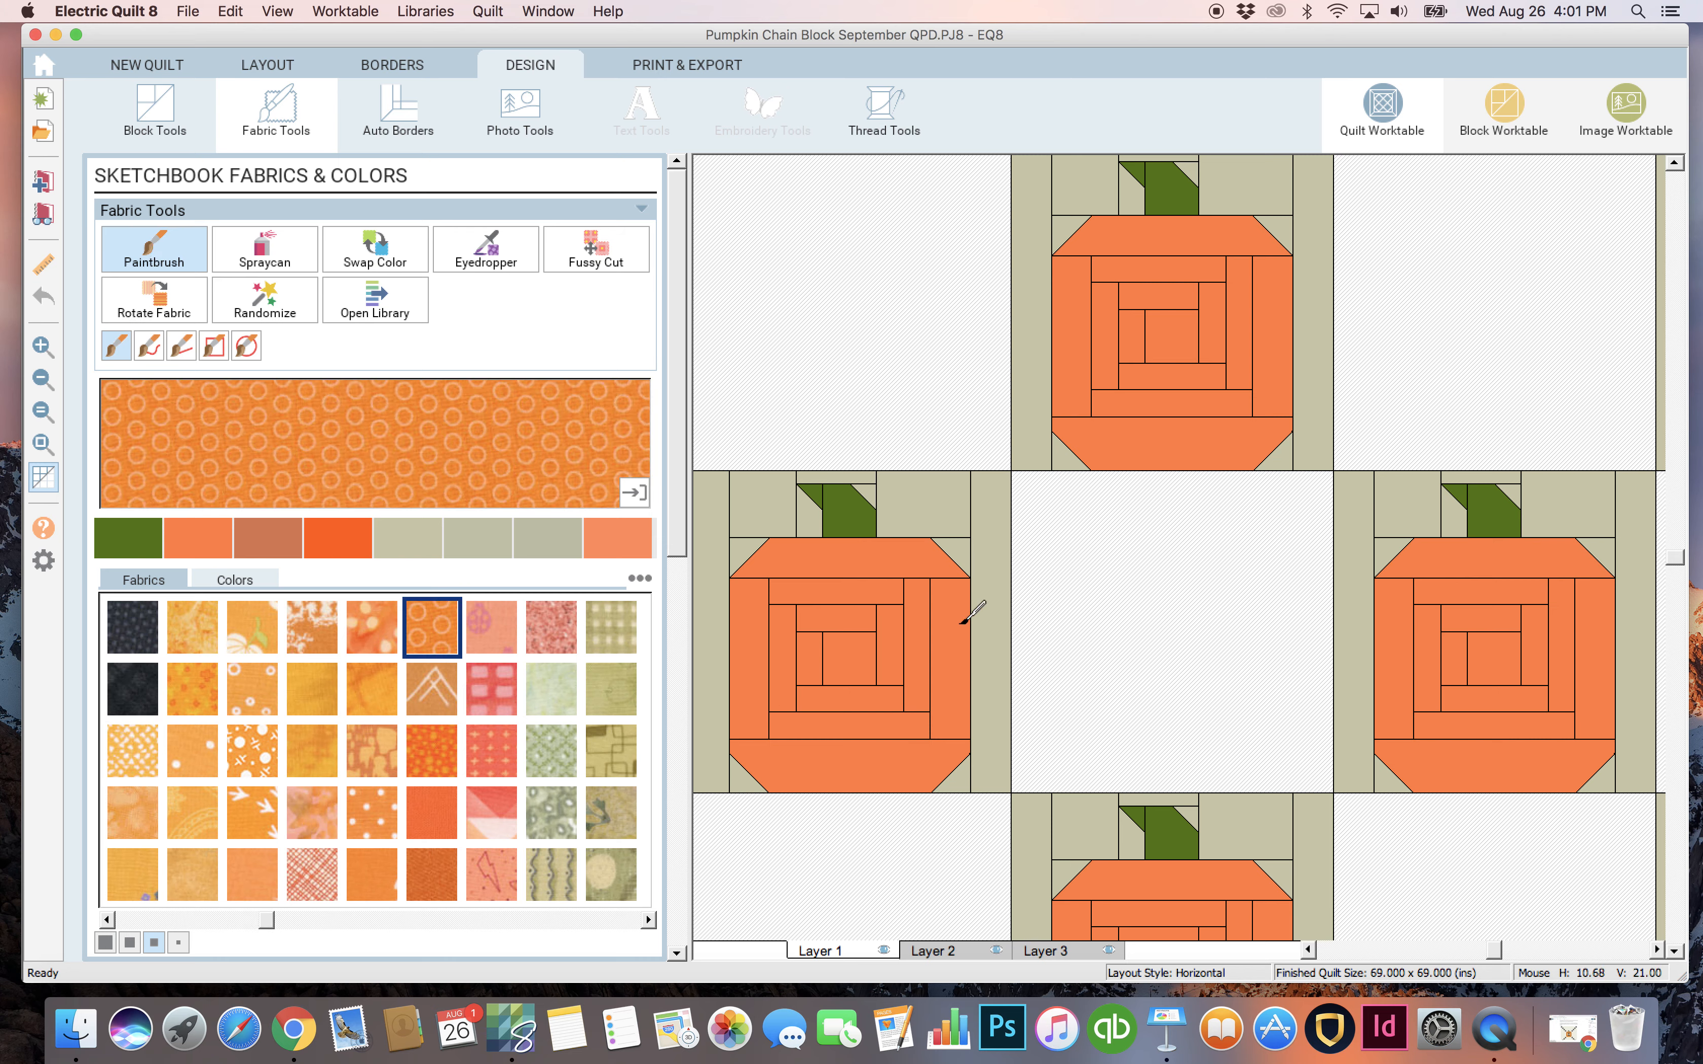
click(862, 589)
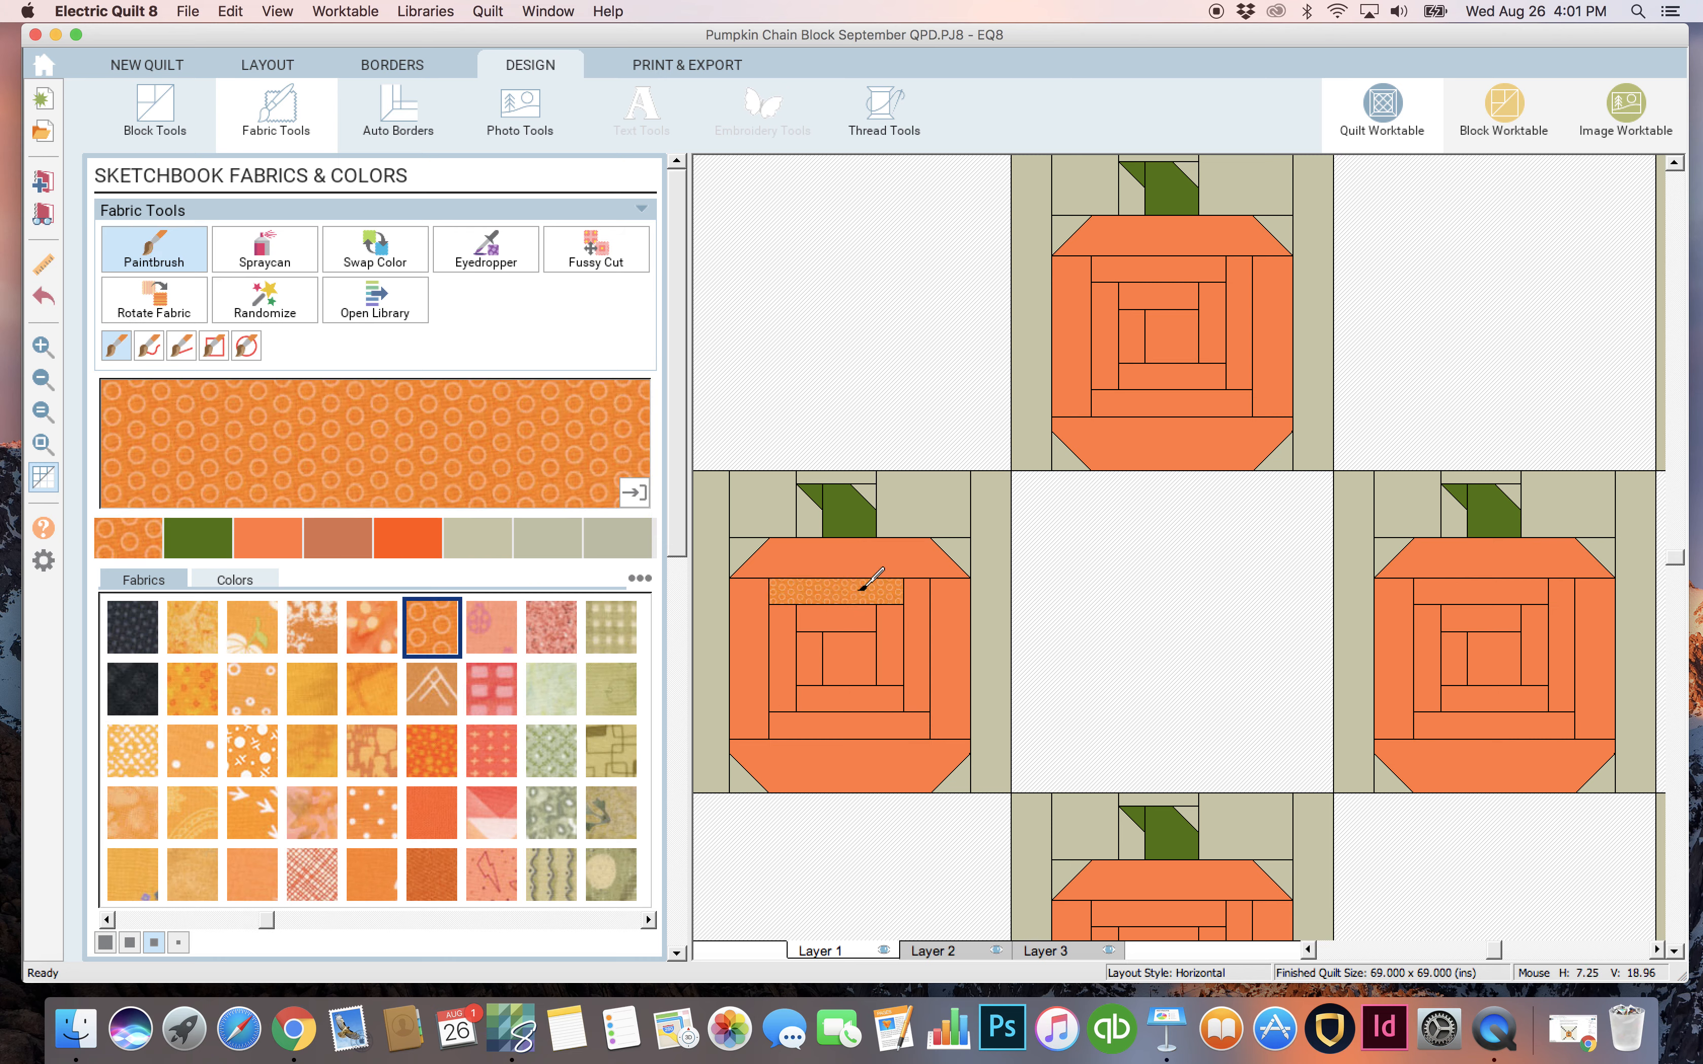
click(1197, 403)
click(1506, 656)
click(1582, 748)
Paint the mottled golden-orange fabric onto one patch each of the left and upper pumpkins and two of the right pumpkin.
click(373, 697)
click(786, 648)
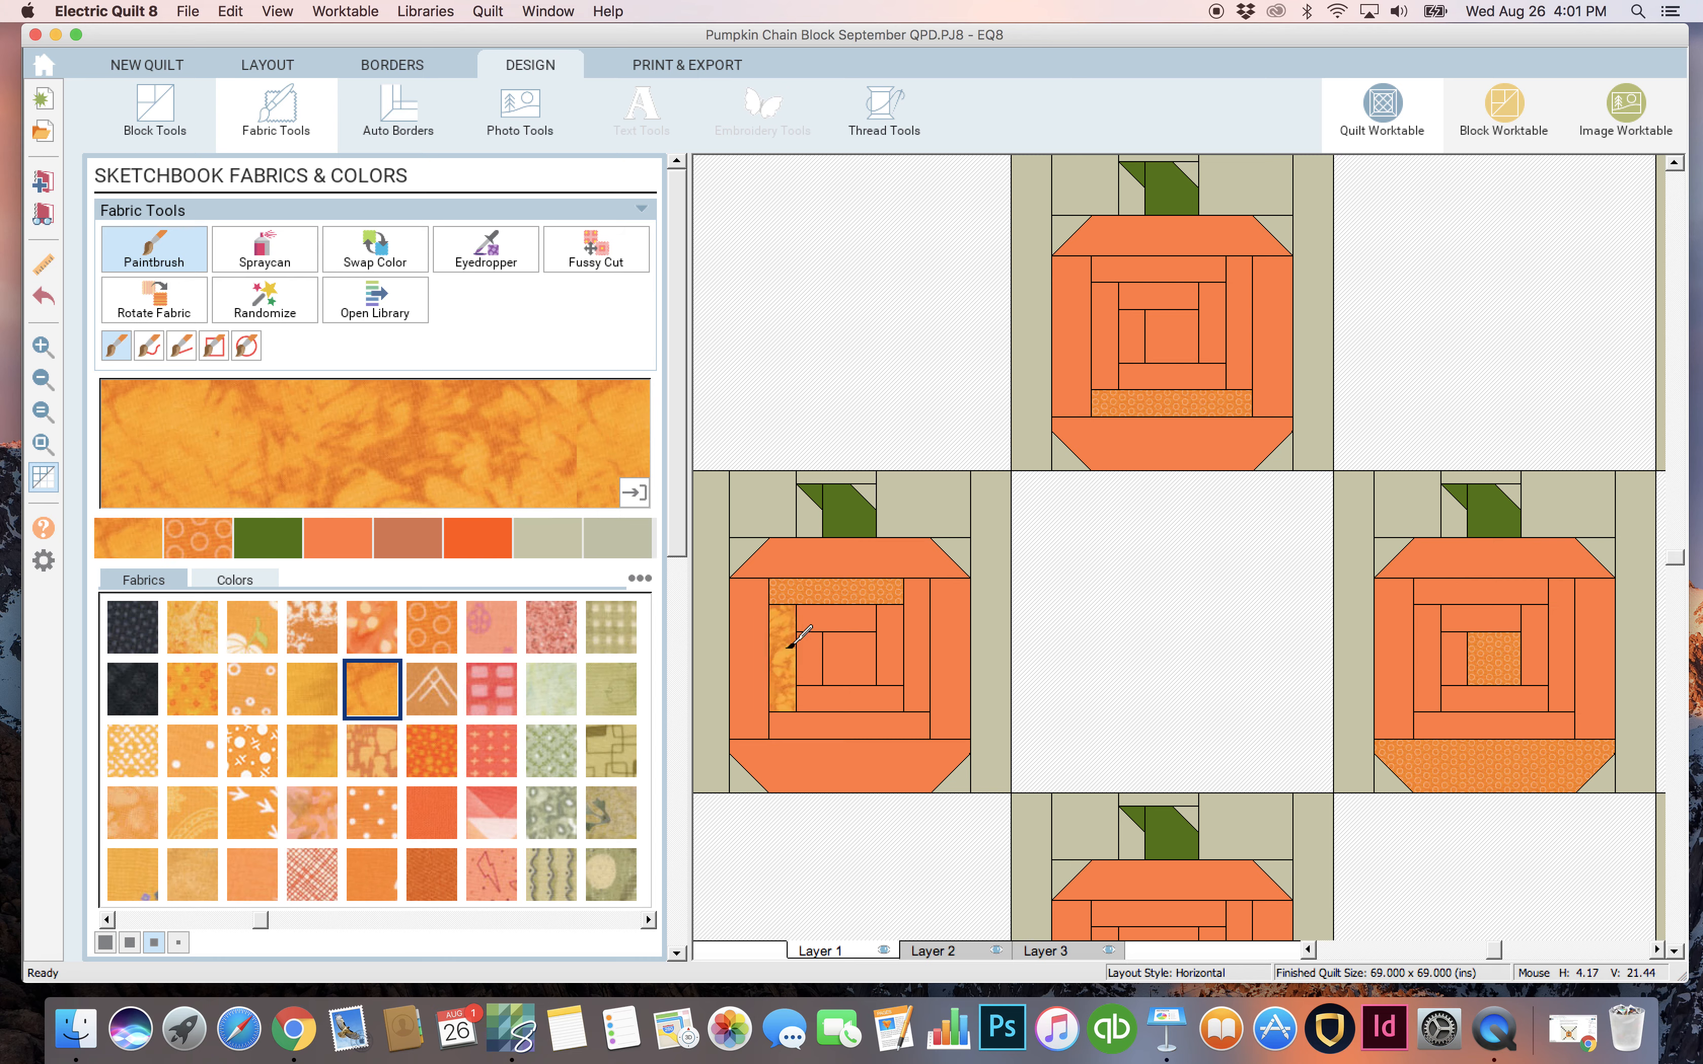
click(1212, 316)
click(1514, 589)
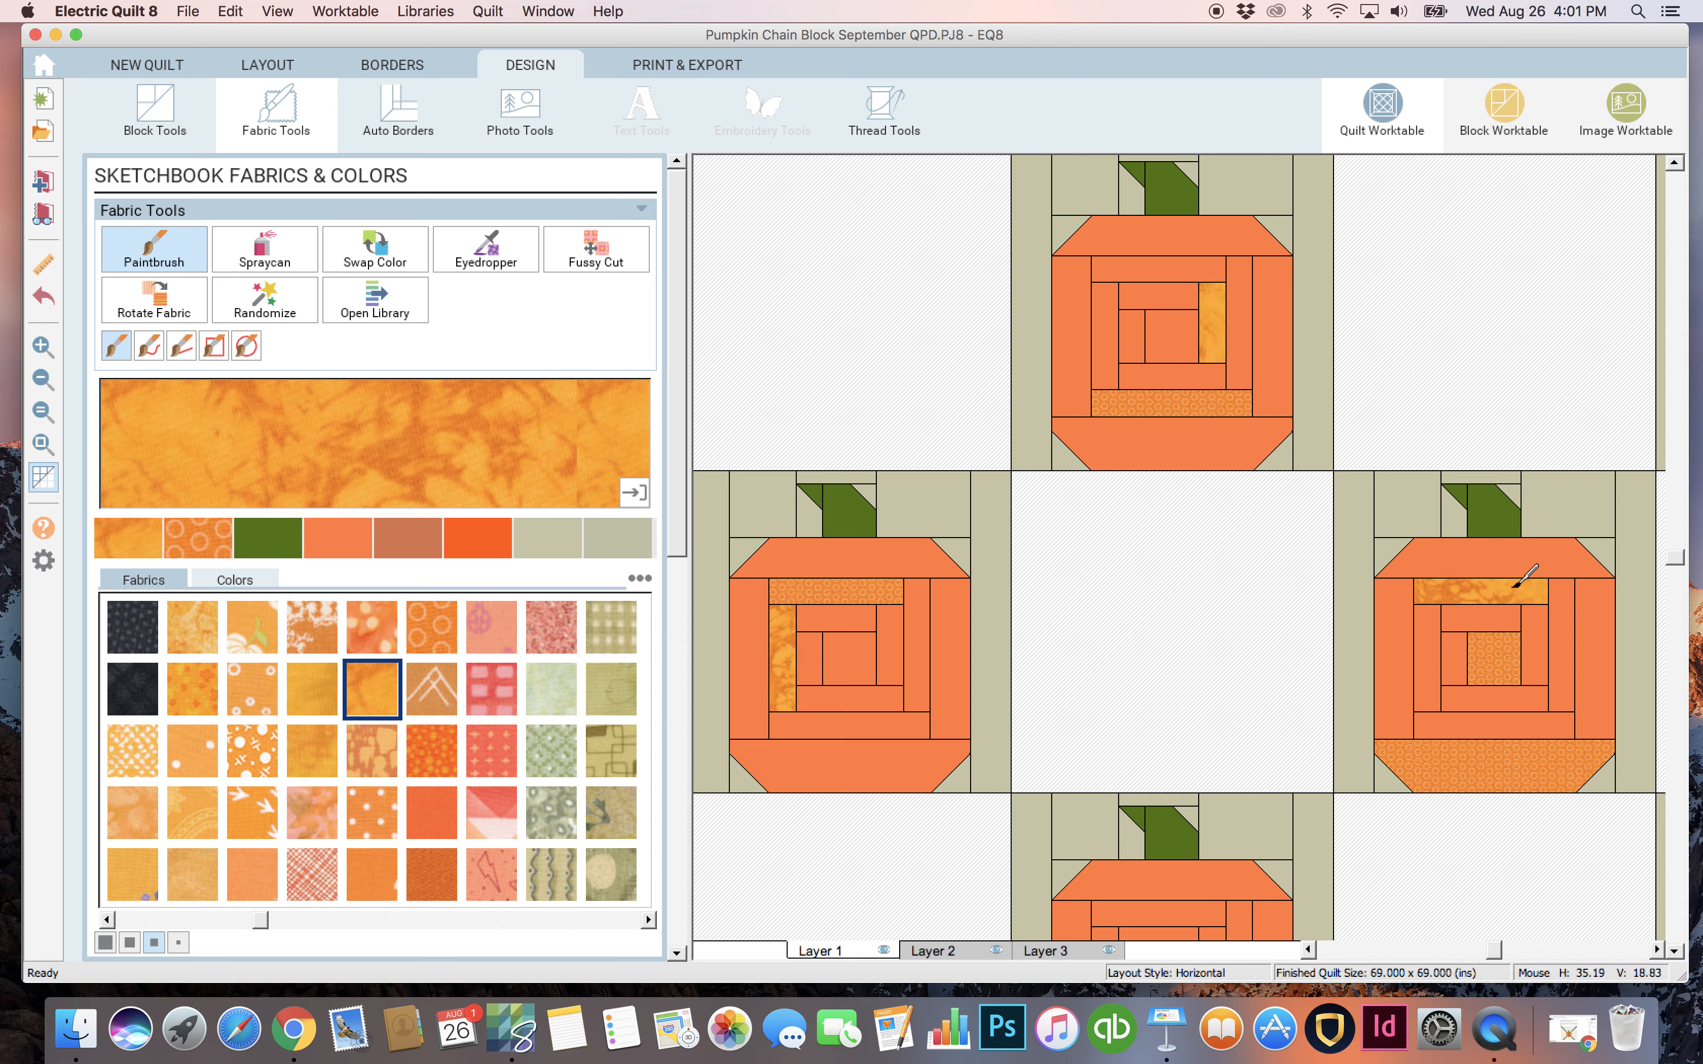
click(1596, 675)
Paint the orange bird-track print onto the left pumpkin's center, the upper pumpkin's top, and the right pumpkin's left side and lower strip.
click(259, 795)
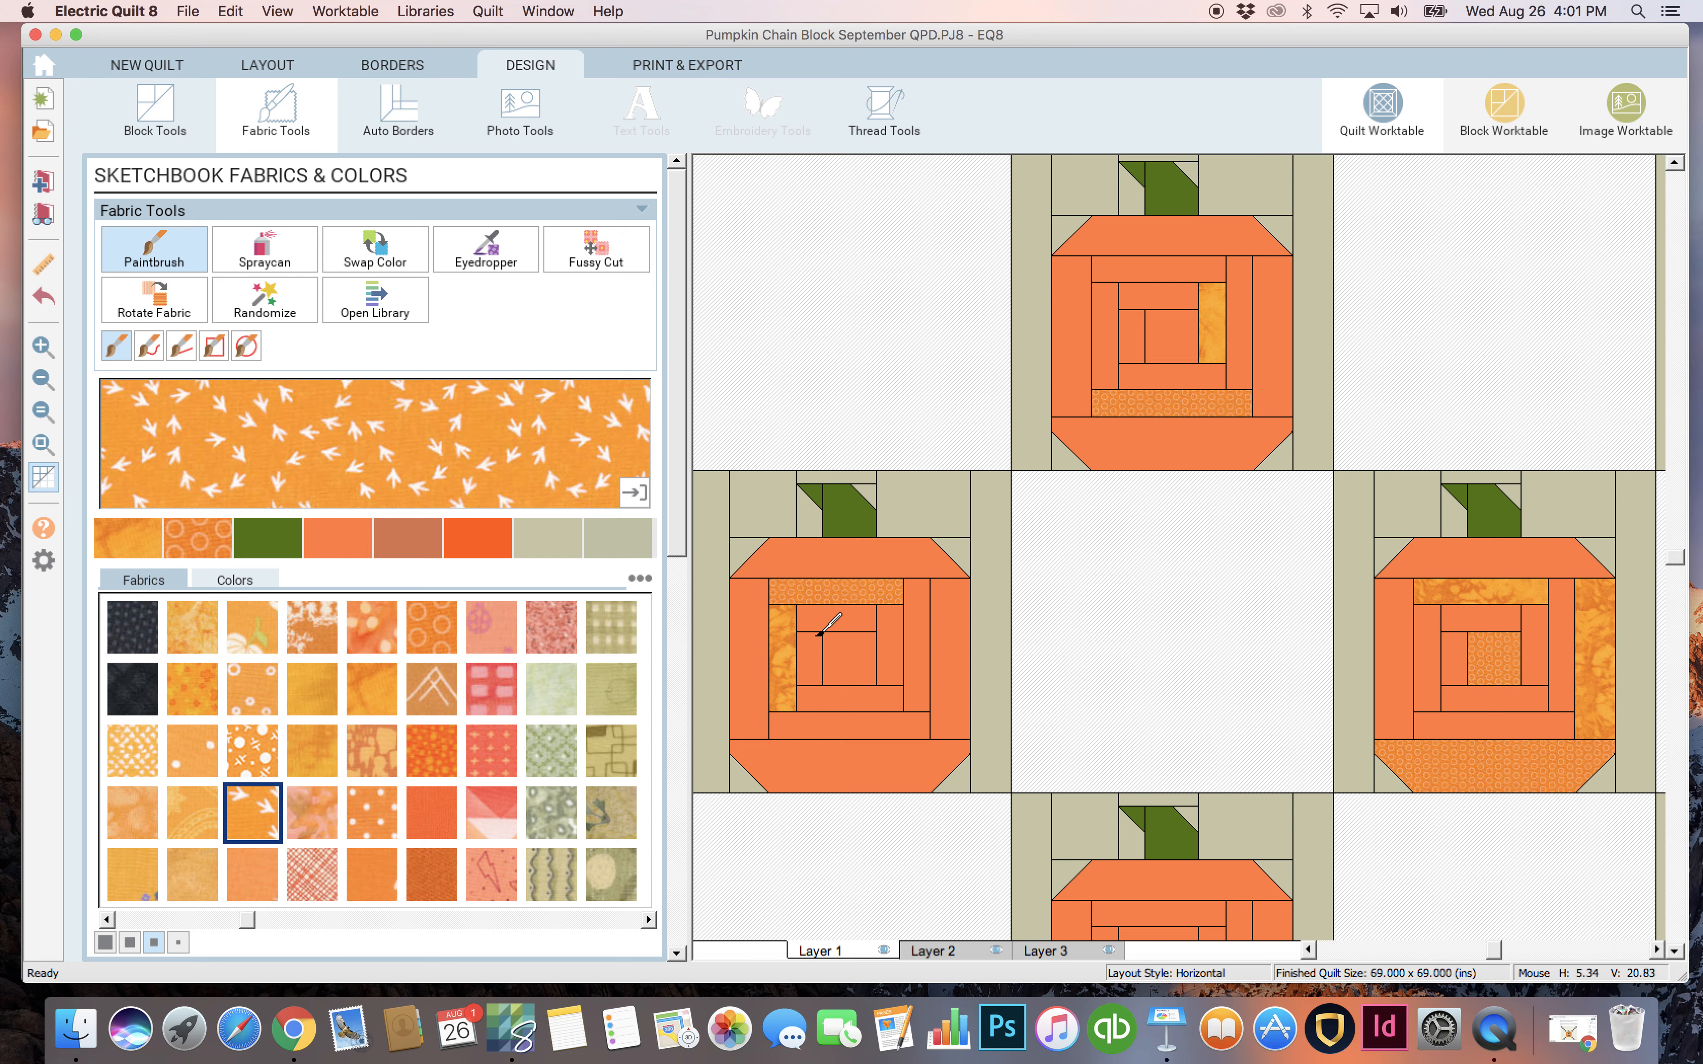
click(845, 644)
click(1167, 234)
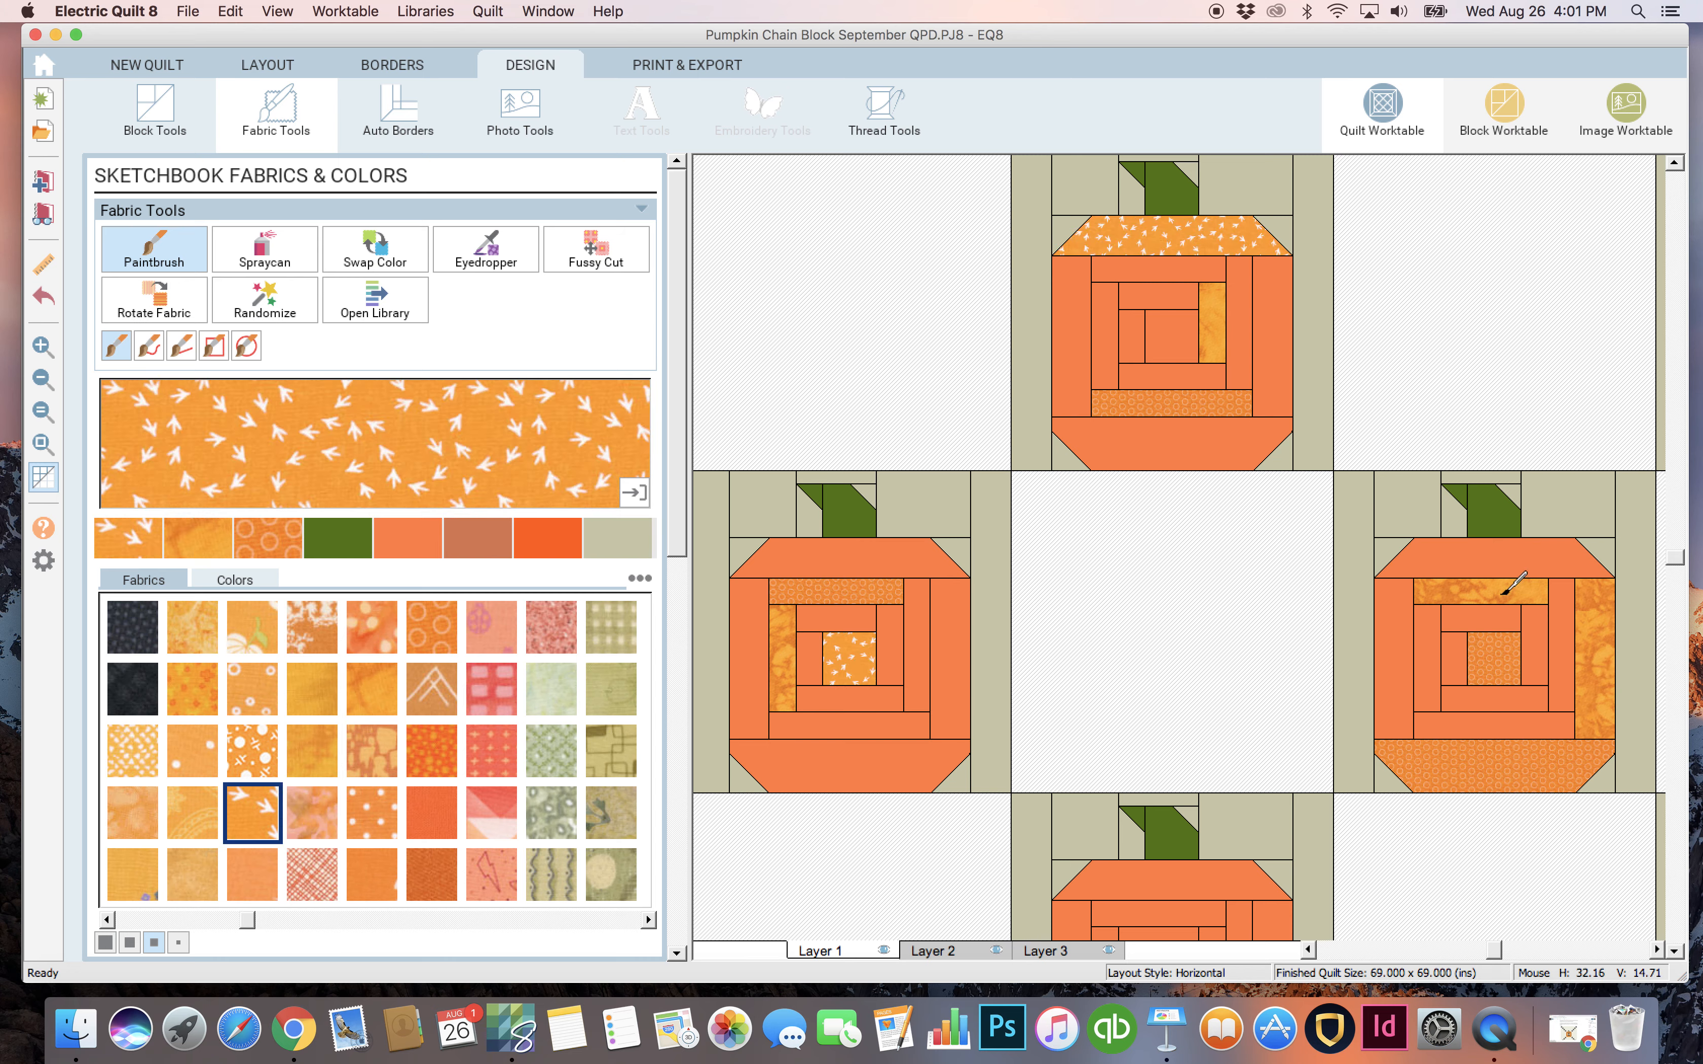
click(1398, 635)
click(1542, 725)
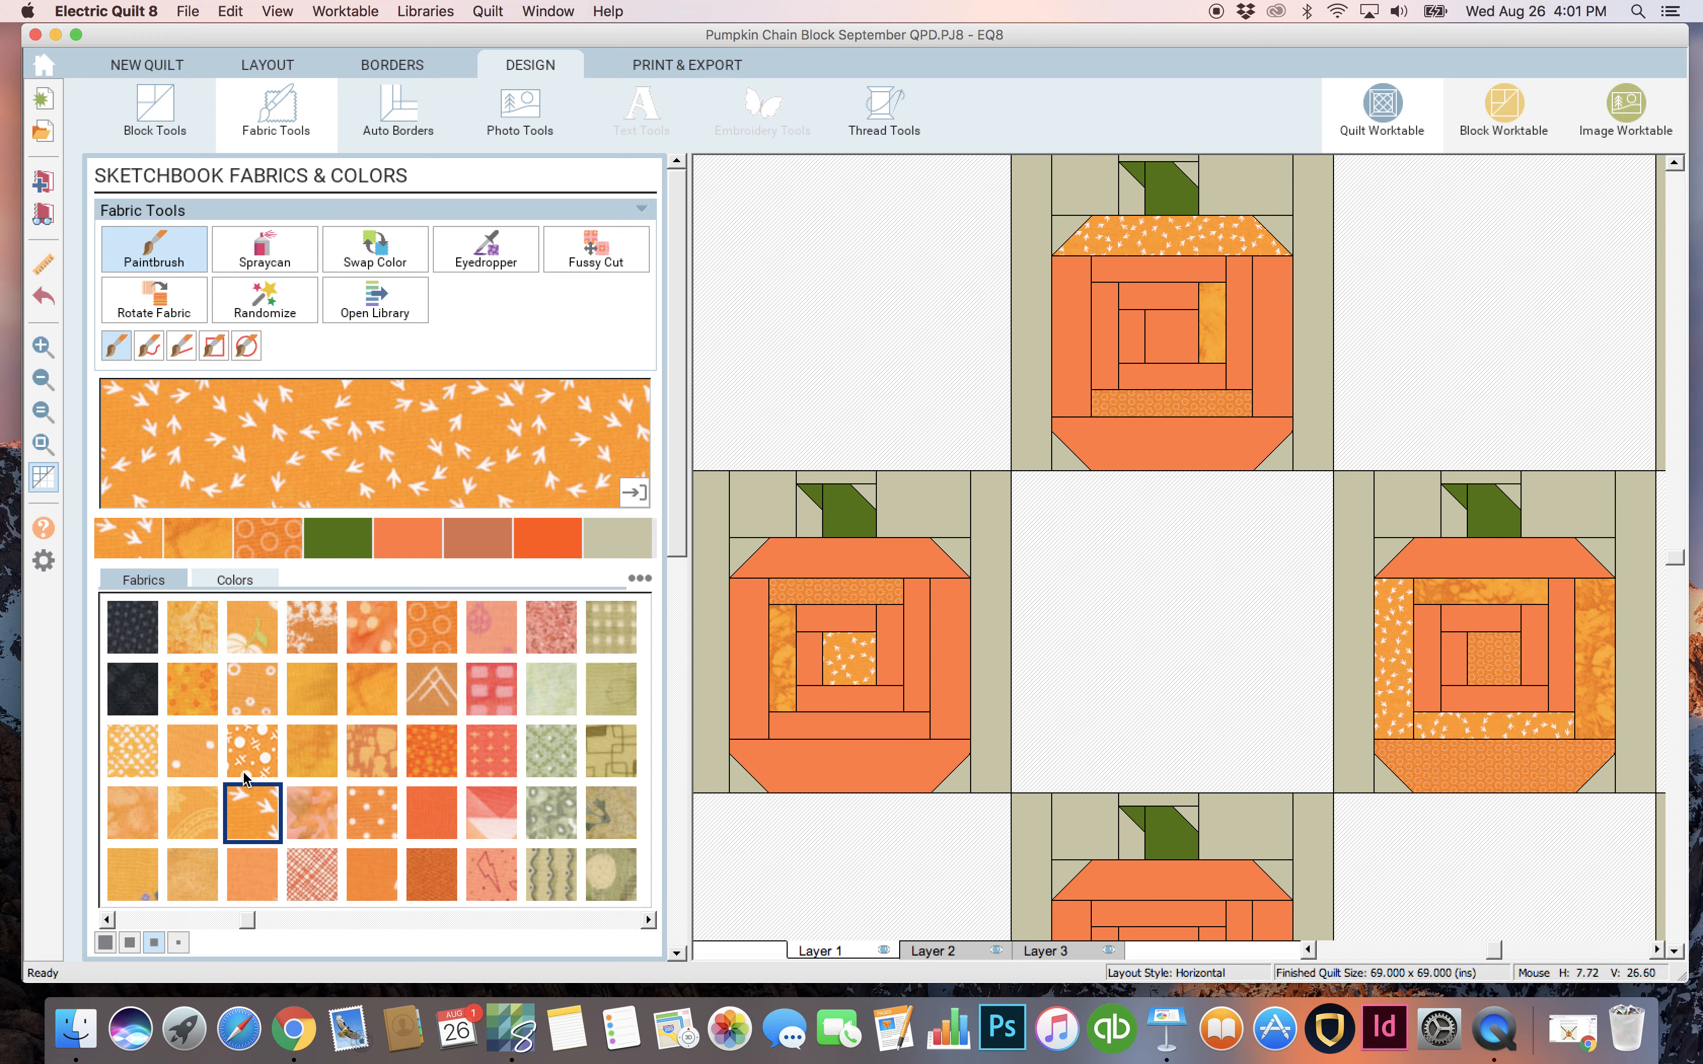
Paint the orange dotted fabric onto the left pumpkin's top and bottom, the upper pumpkin's bottom and upper strip, and the right pumpkin's inner strip.
click(431, 747)
click(871, 550)
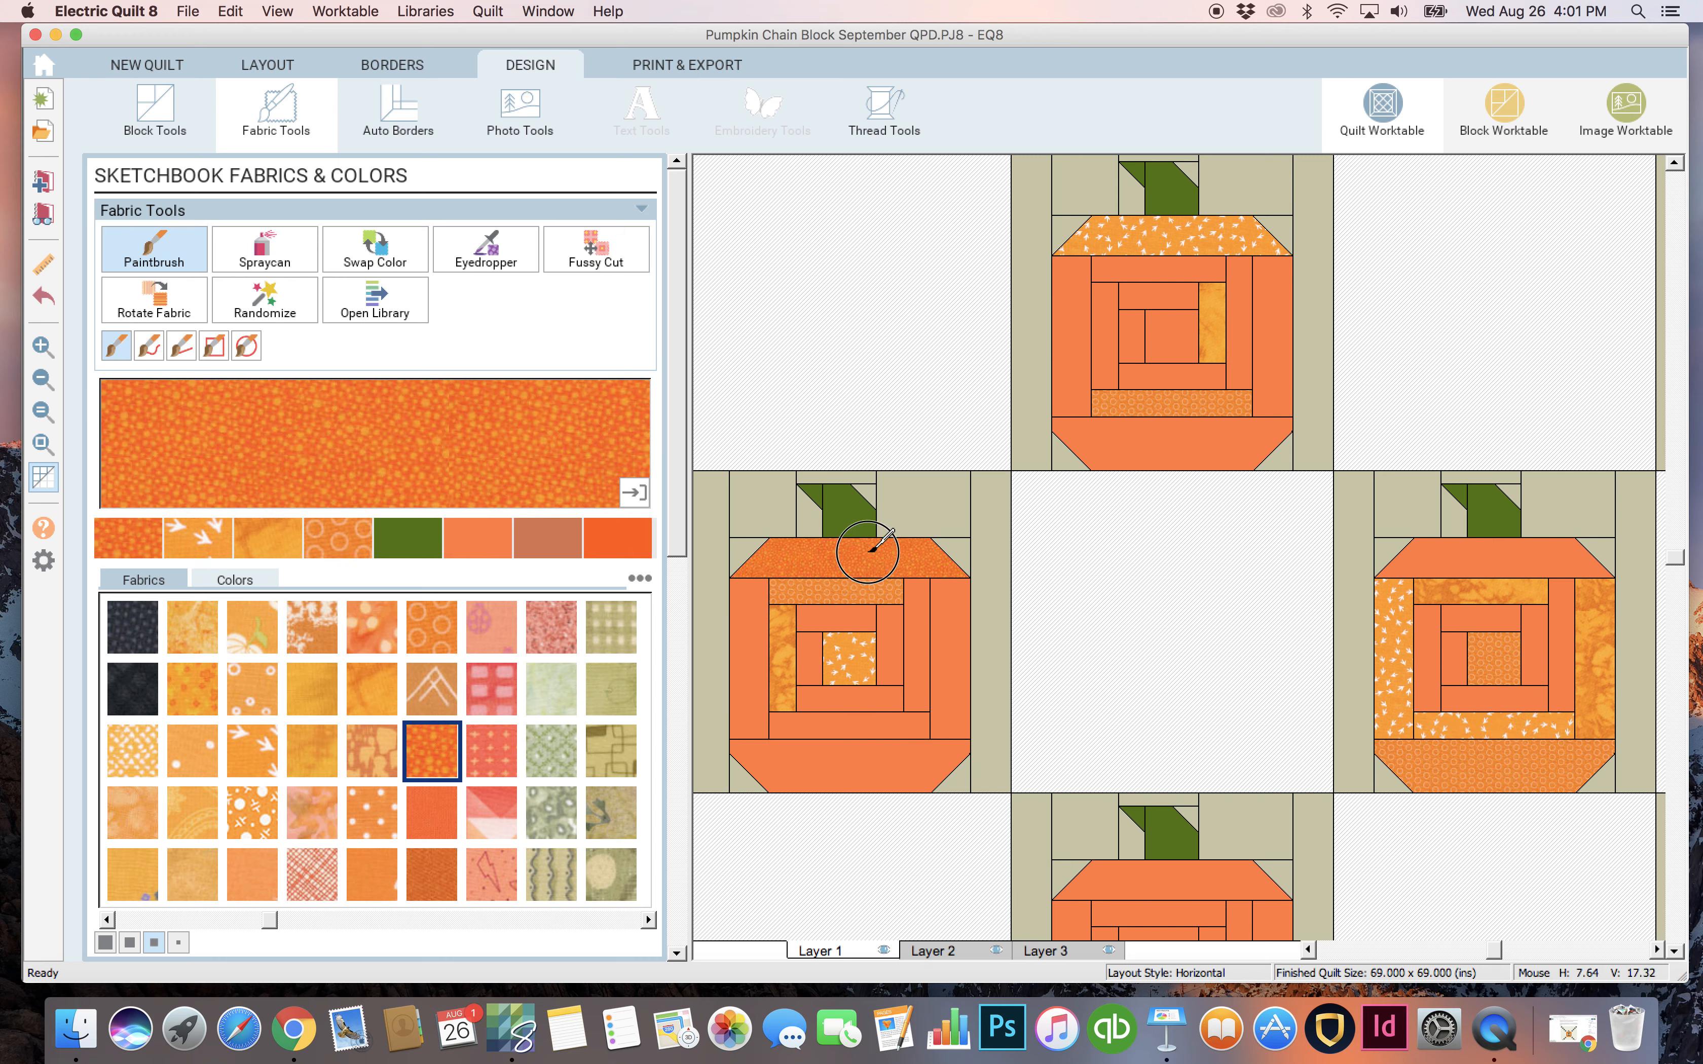
click(1143, 440)
click(1174, 267)
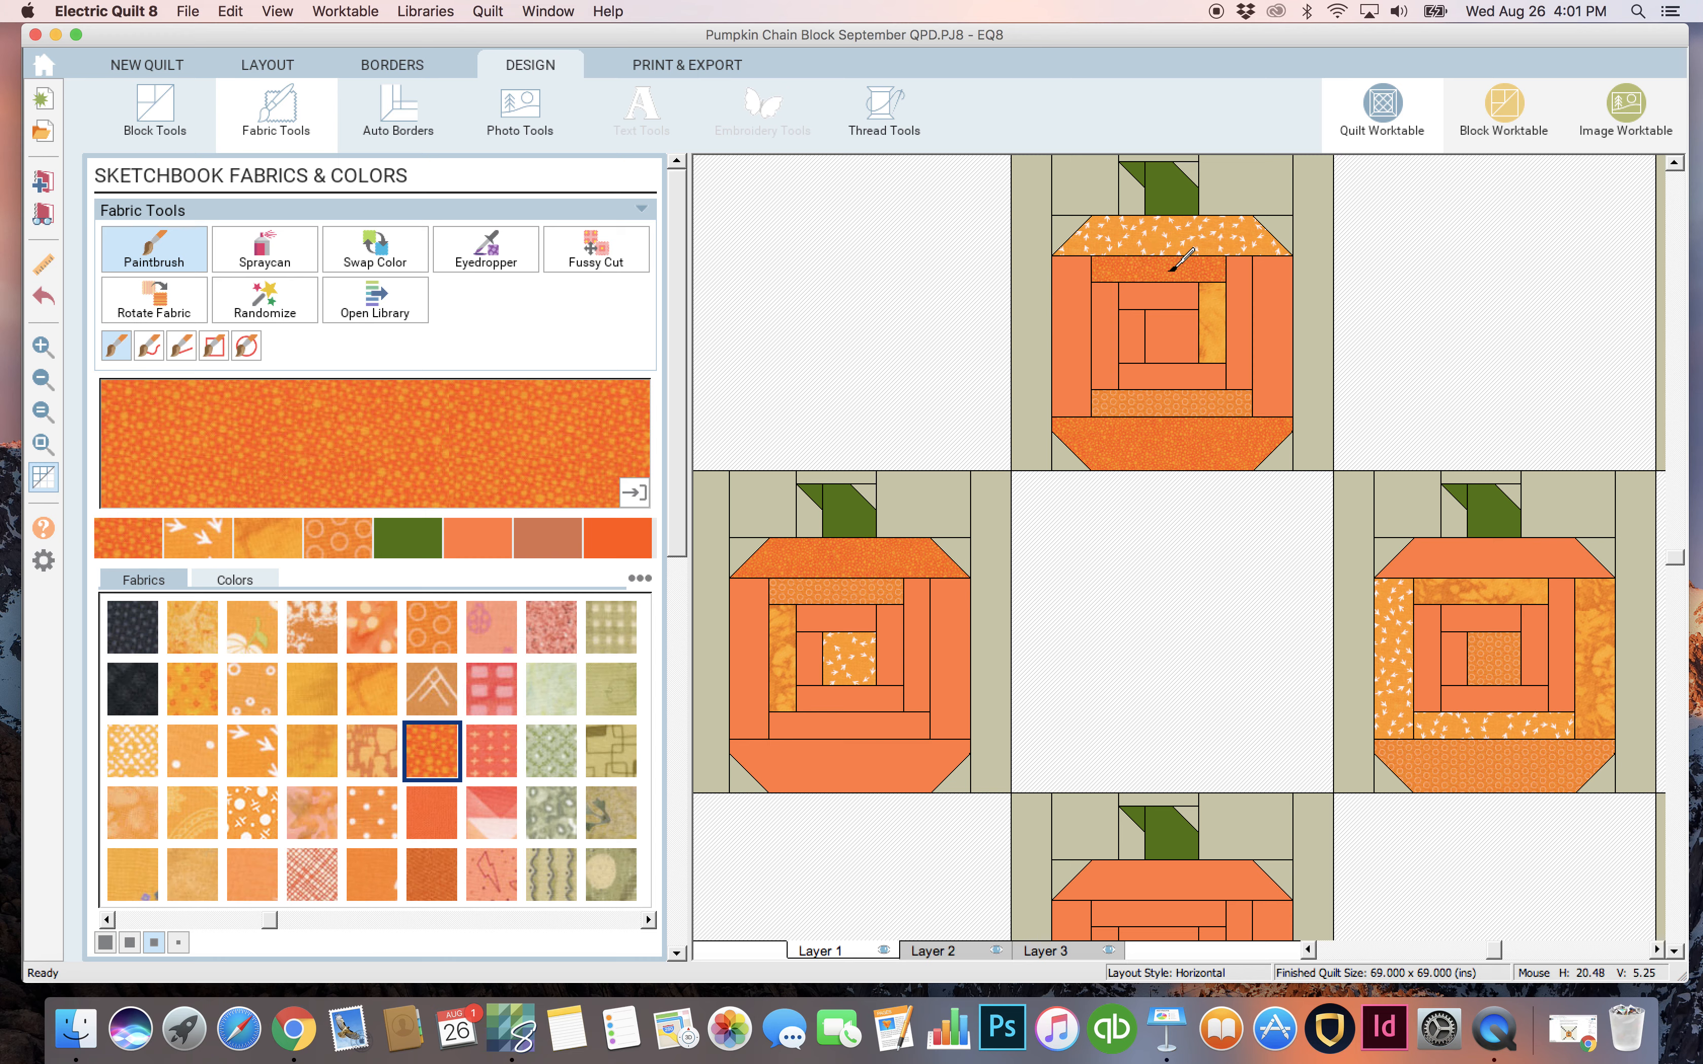
click(1446, 616)
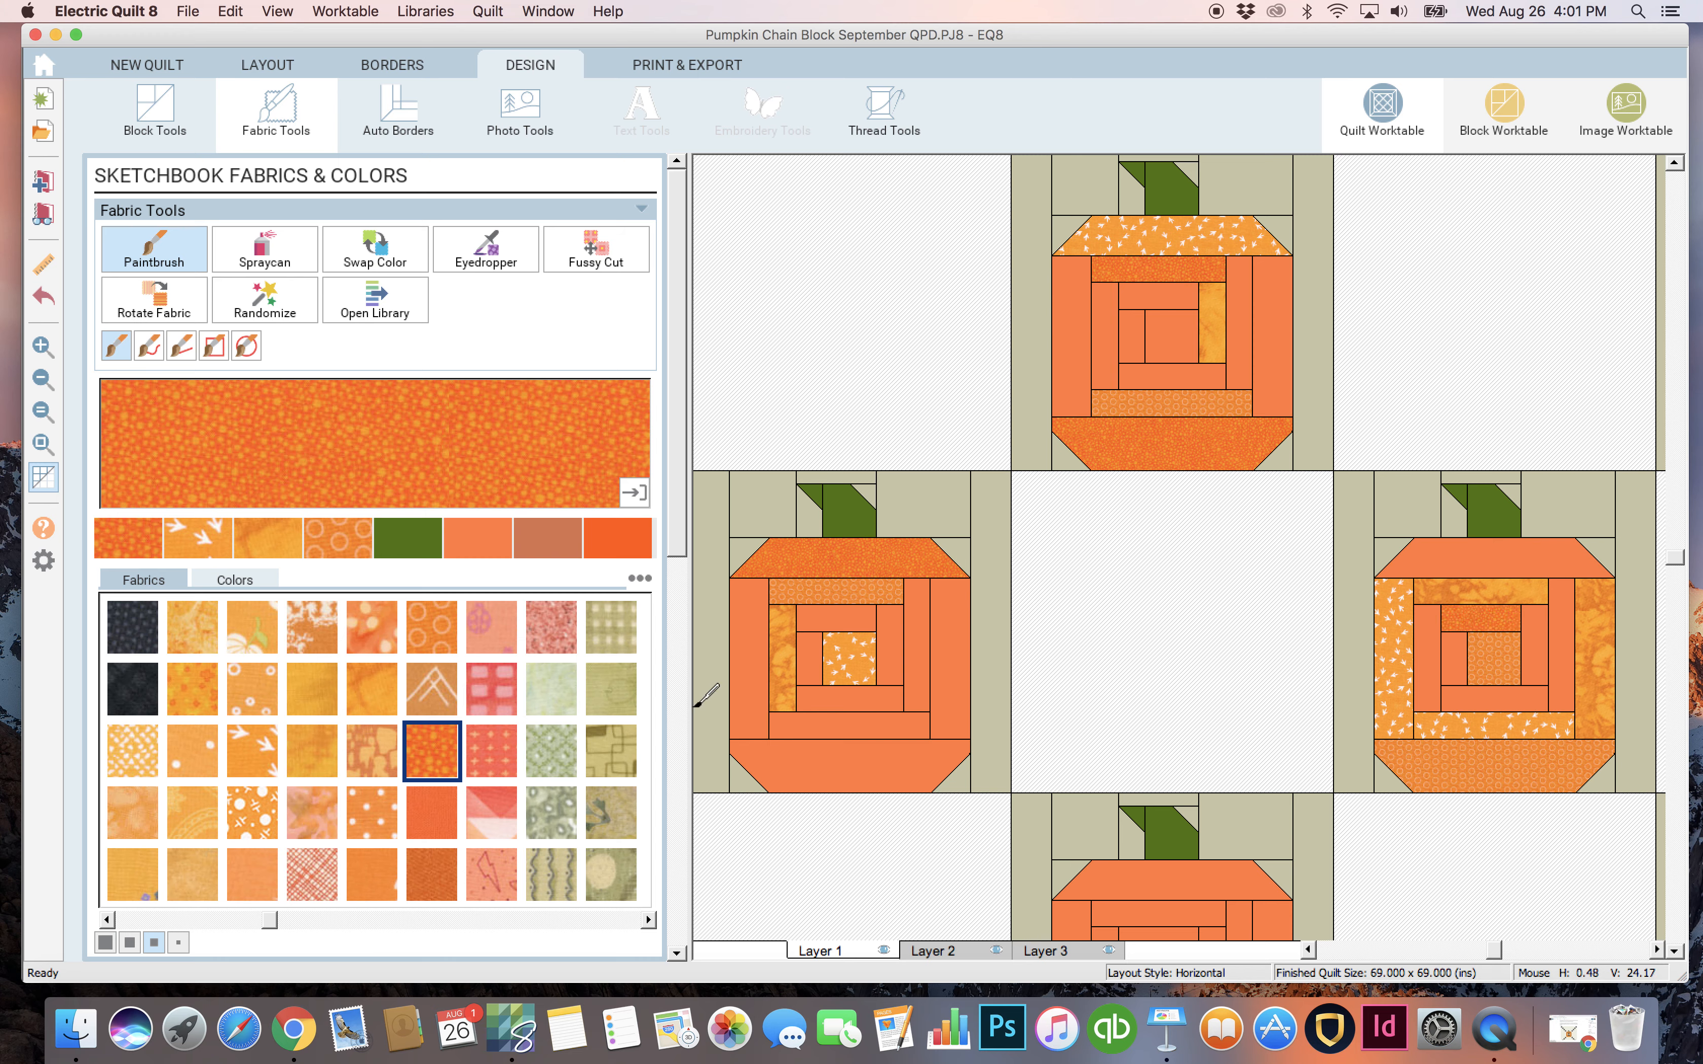
click(885, 759)
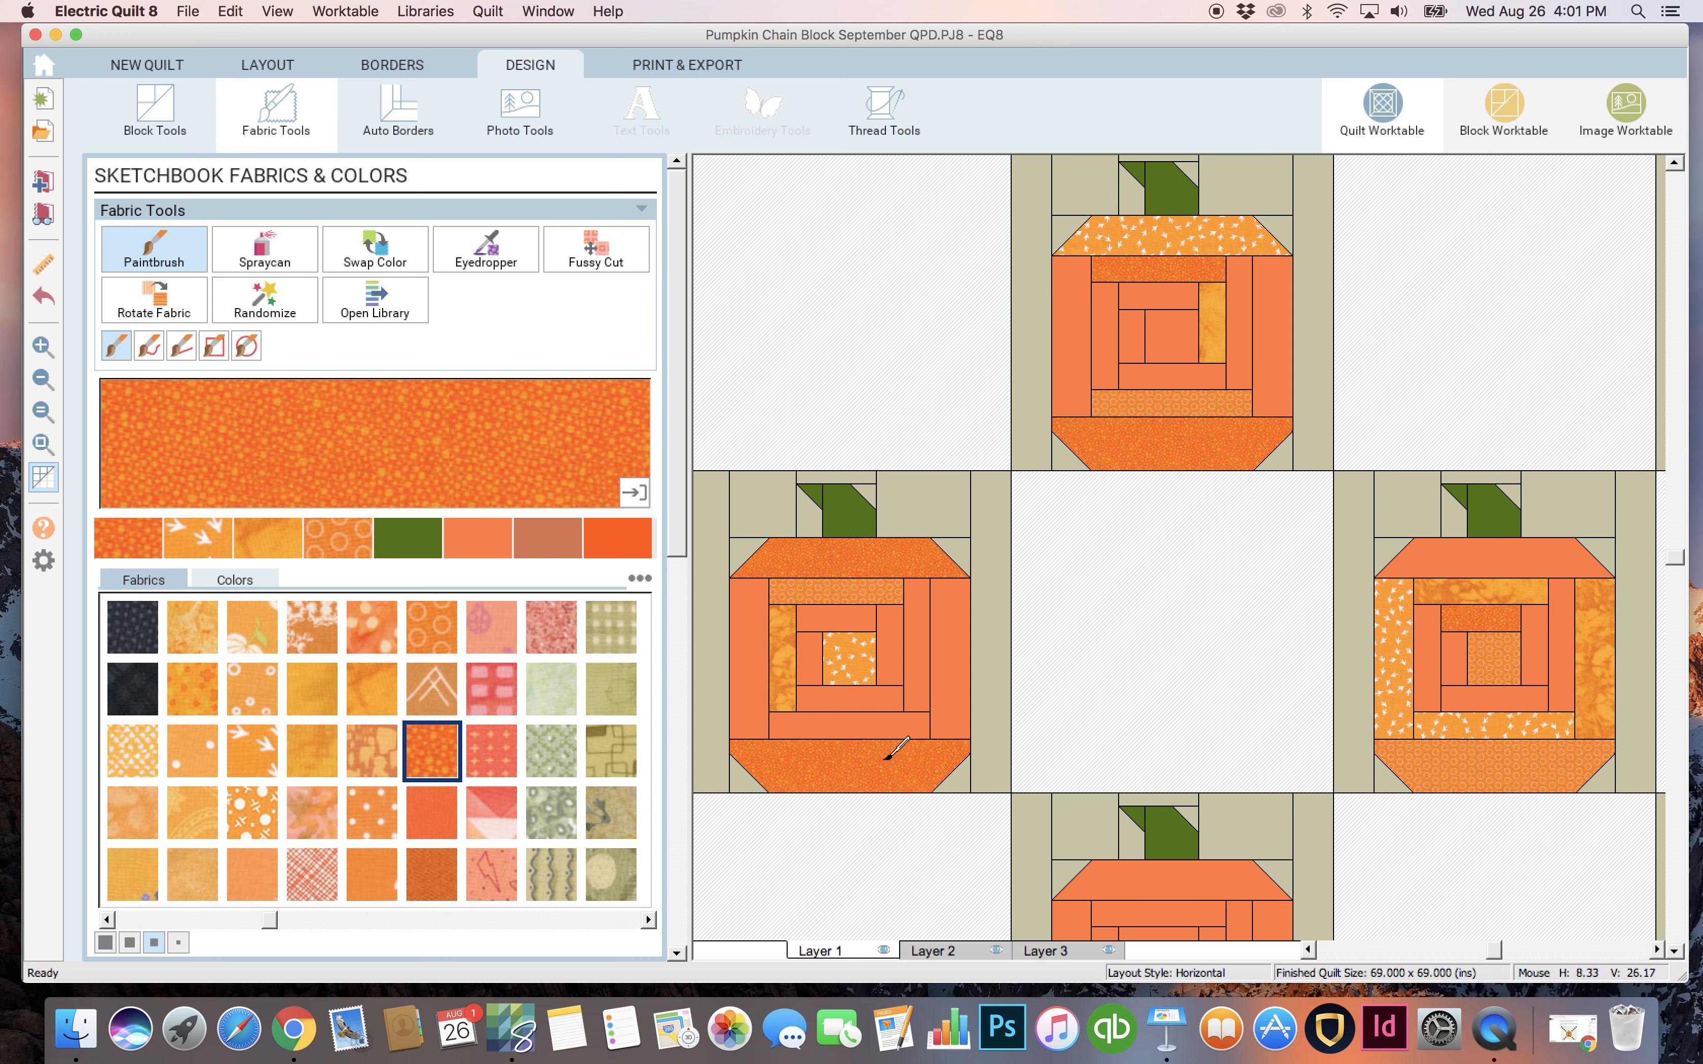
Paint the coral cross-print fabric onto the left pumpkin's right side, the upper pumpkin's center, and two side strips of the right pumpkin.
click(497, 749)
click(952, 608)
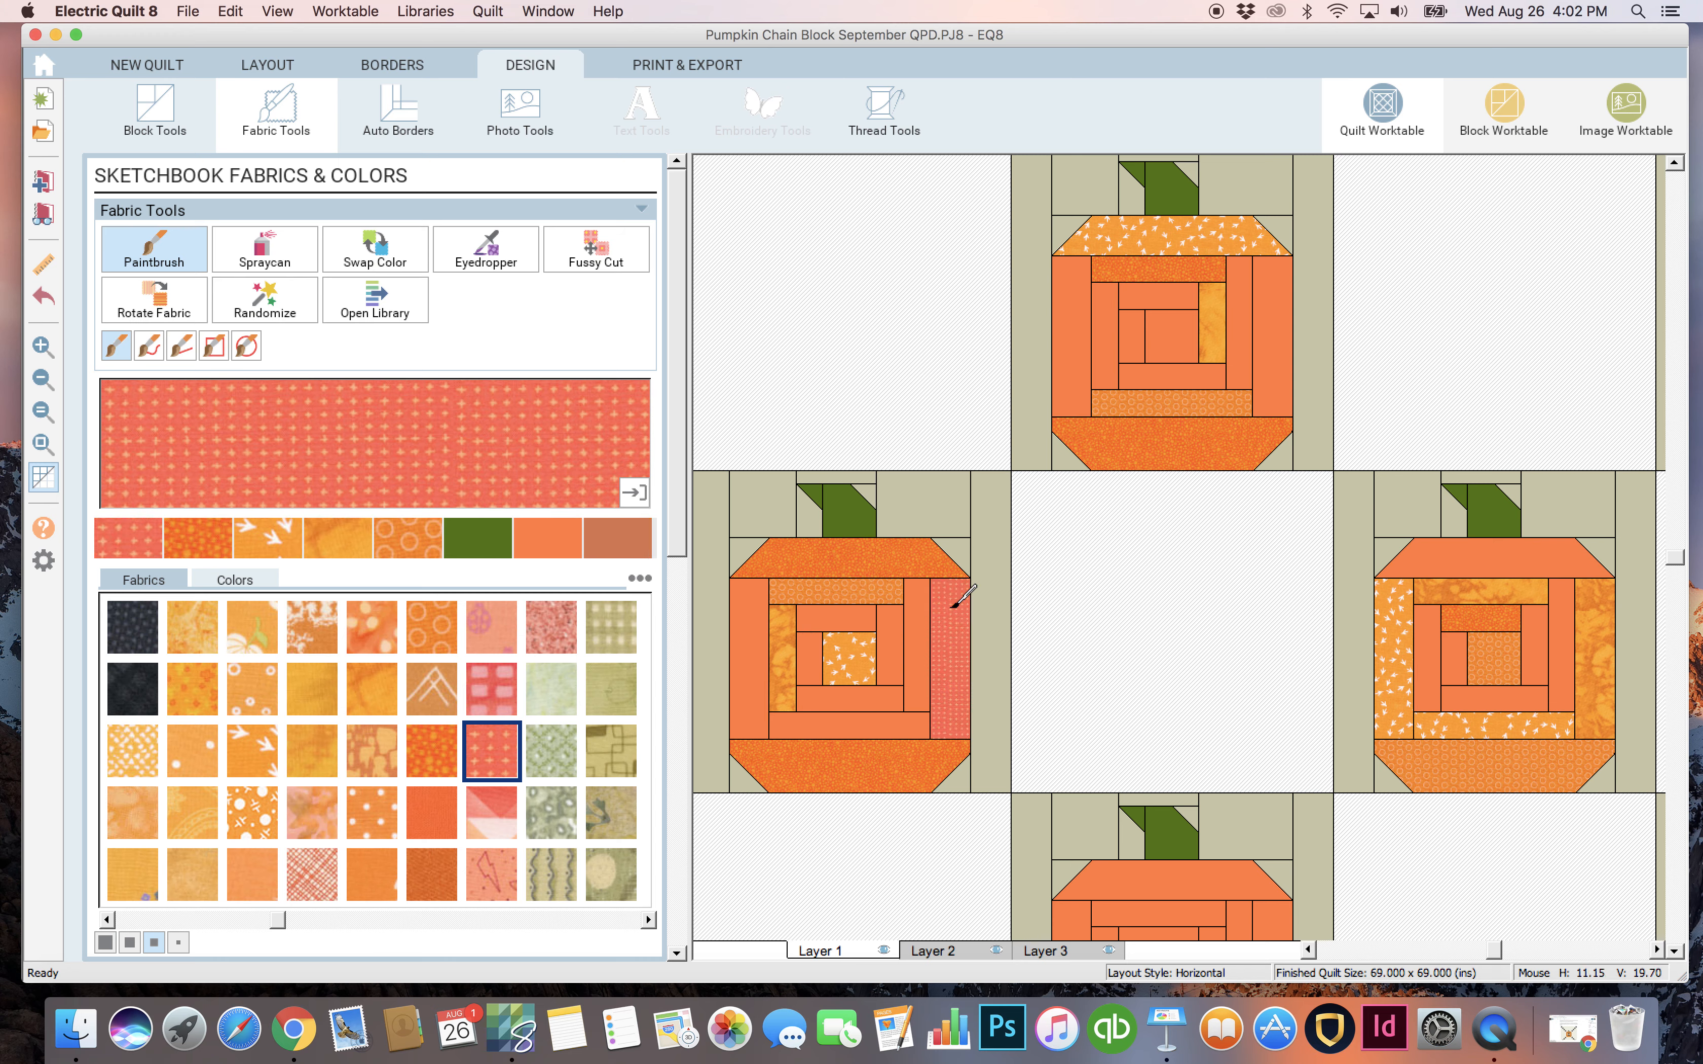
click(1182, 328)
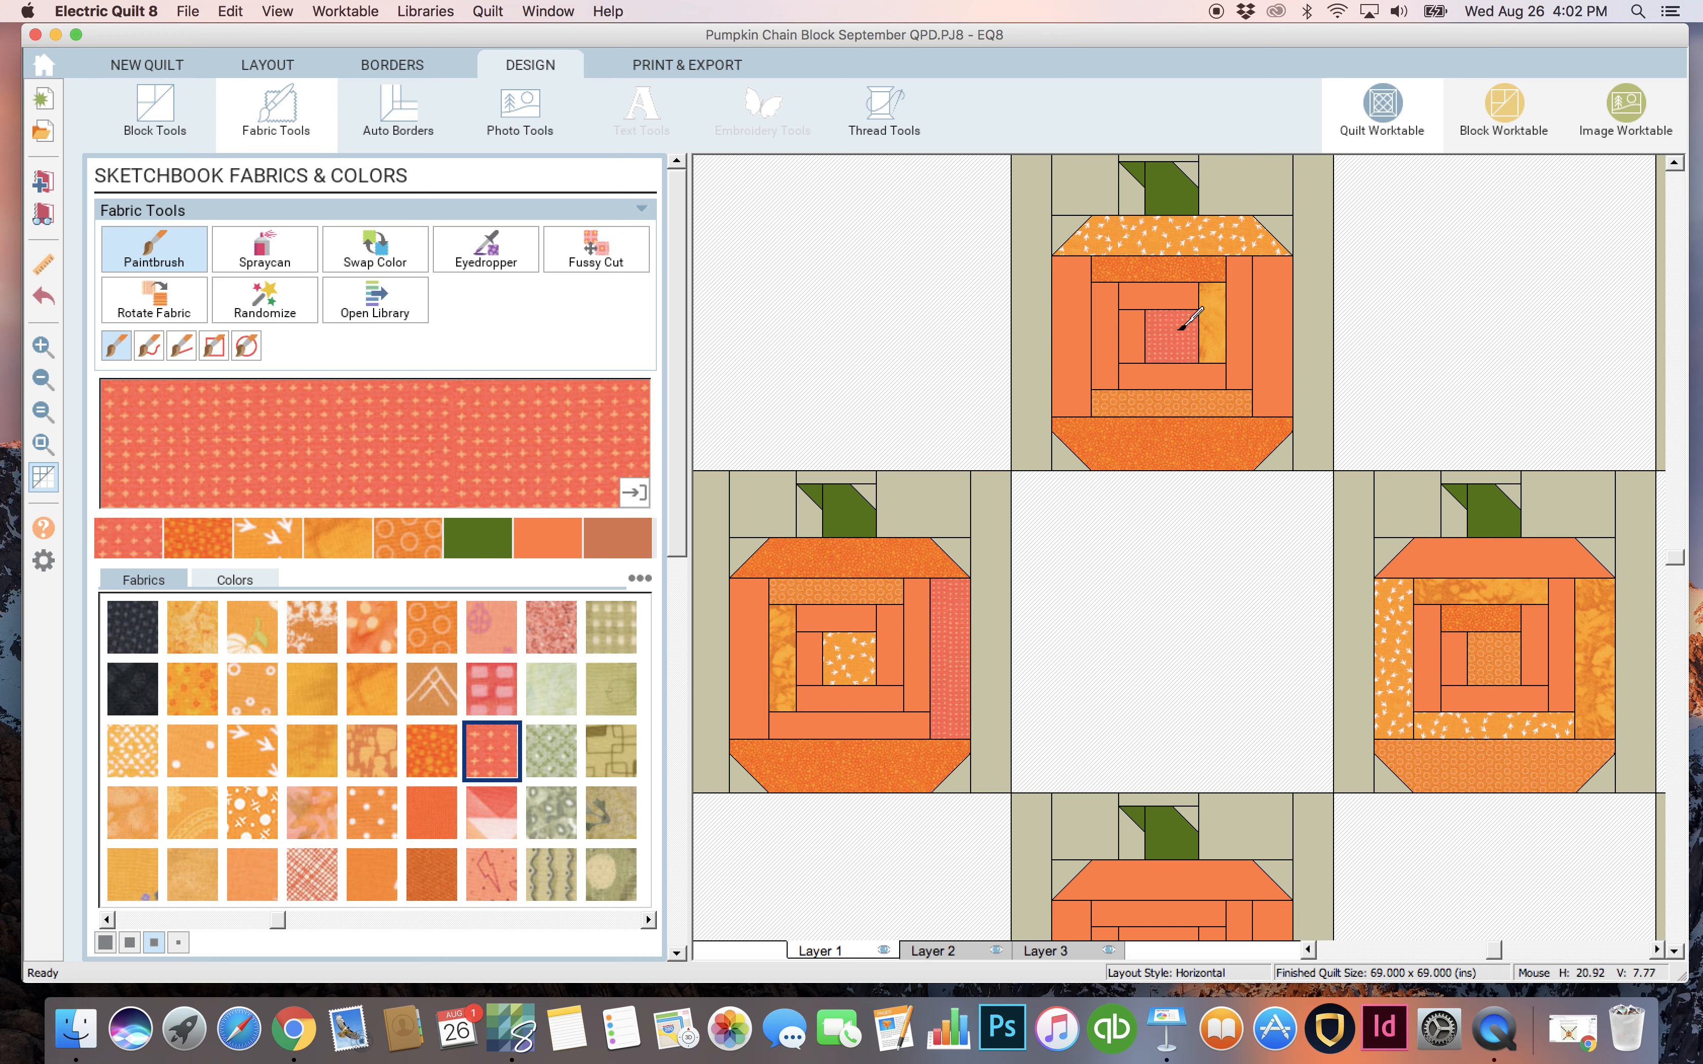
click(1428, 627)
click(1566, 620)
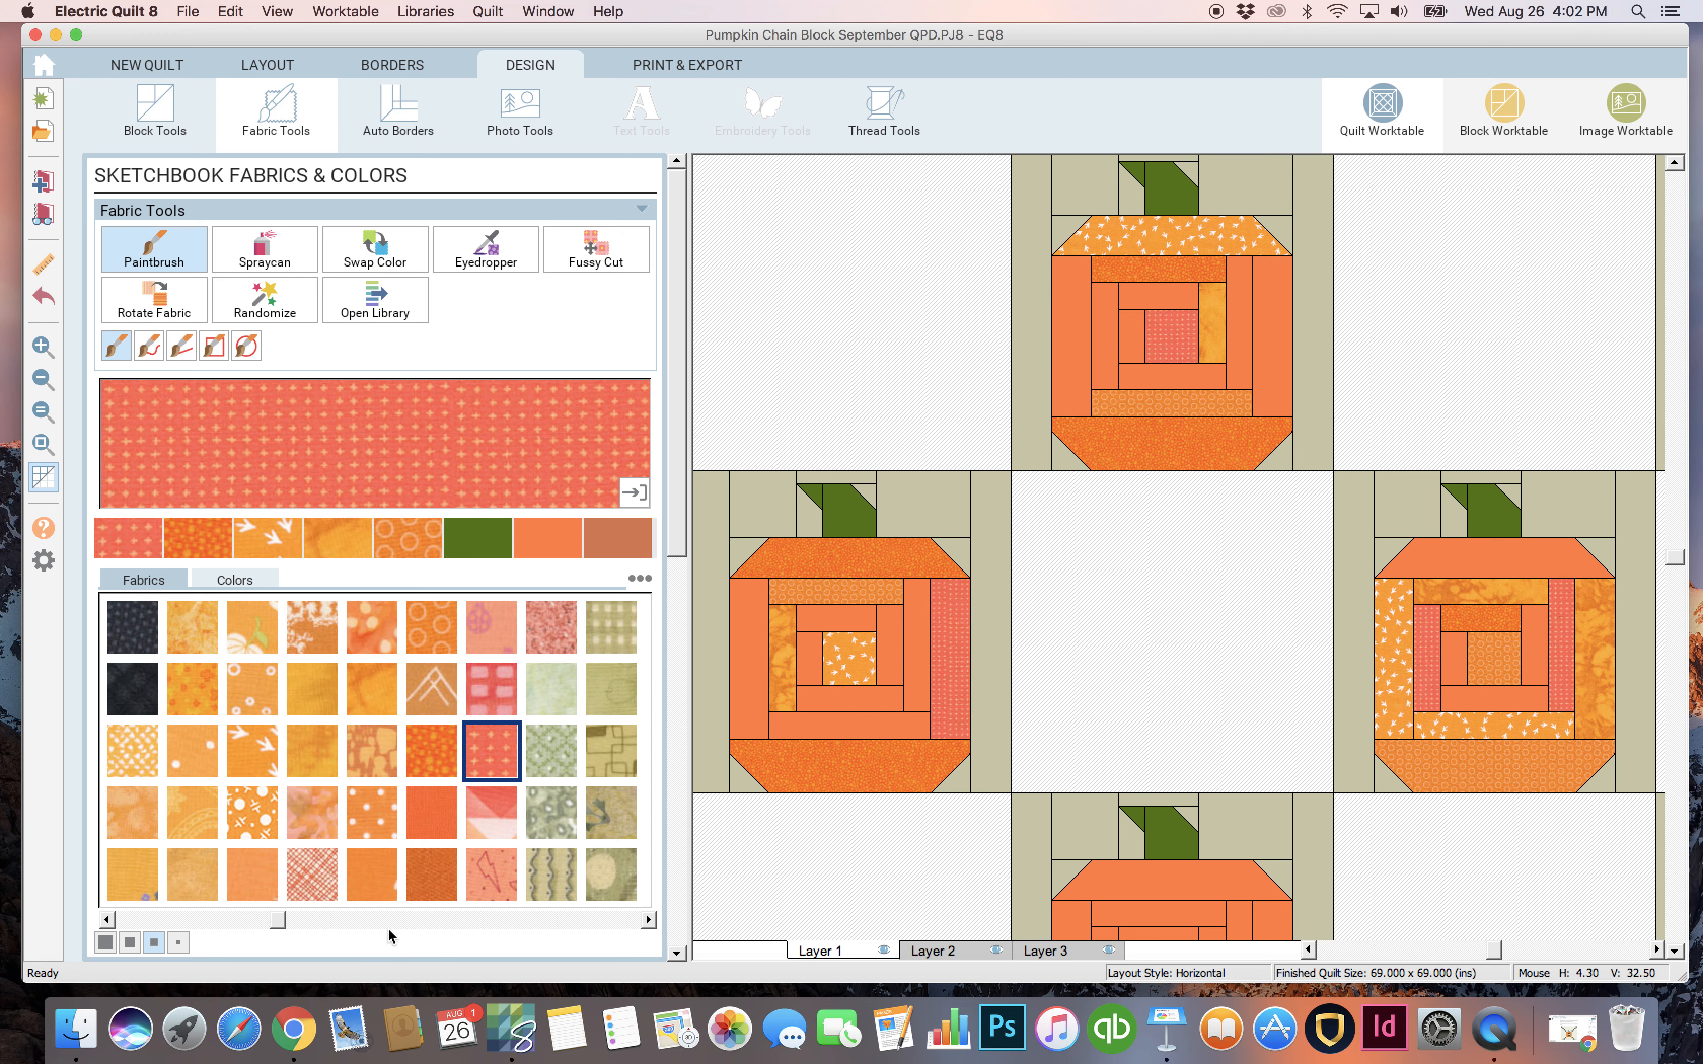
Paint the pink-red checked fabric onto two strips of the left pumpkin, the upper pumpkin's right side, and the right pumpkin's strip below center.
click(492, 689)
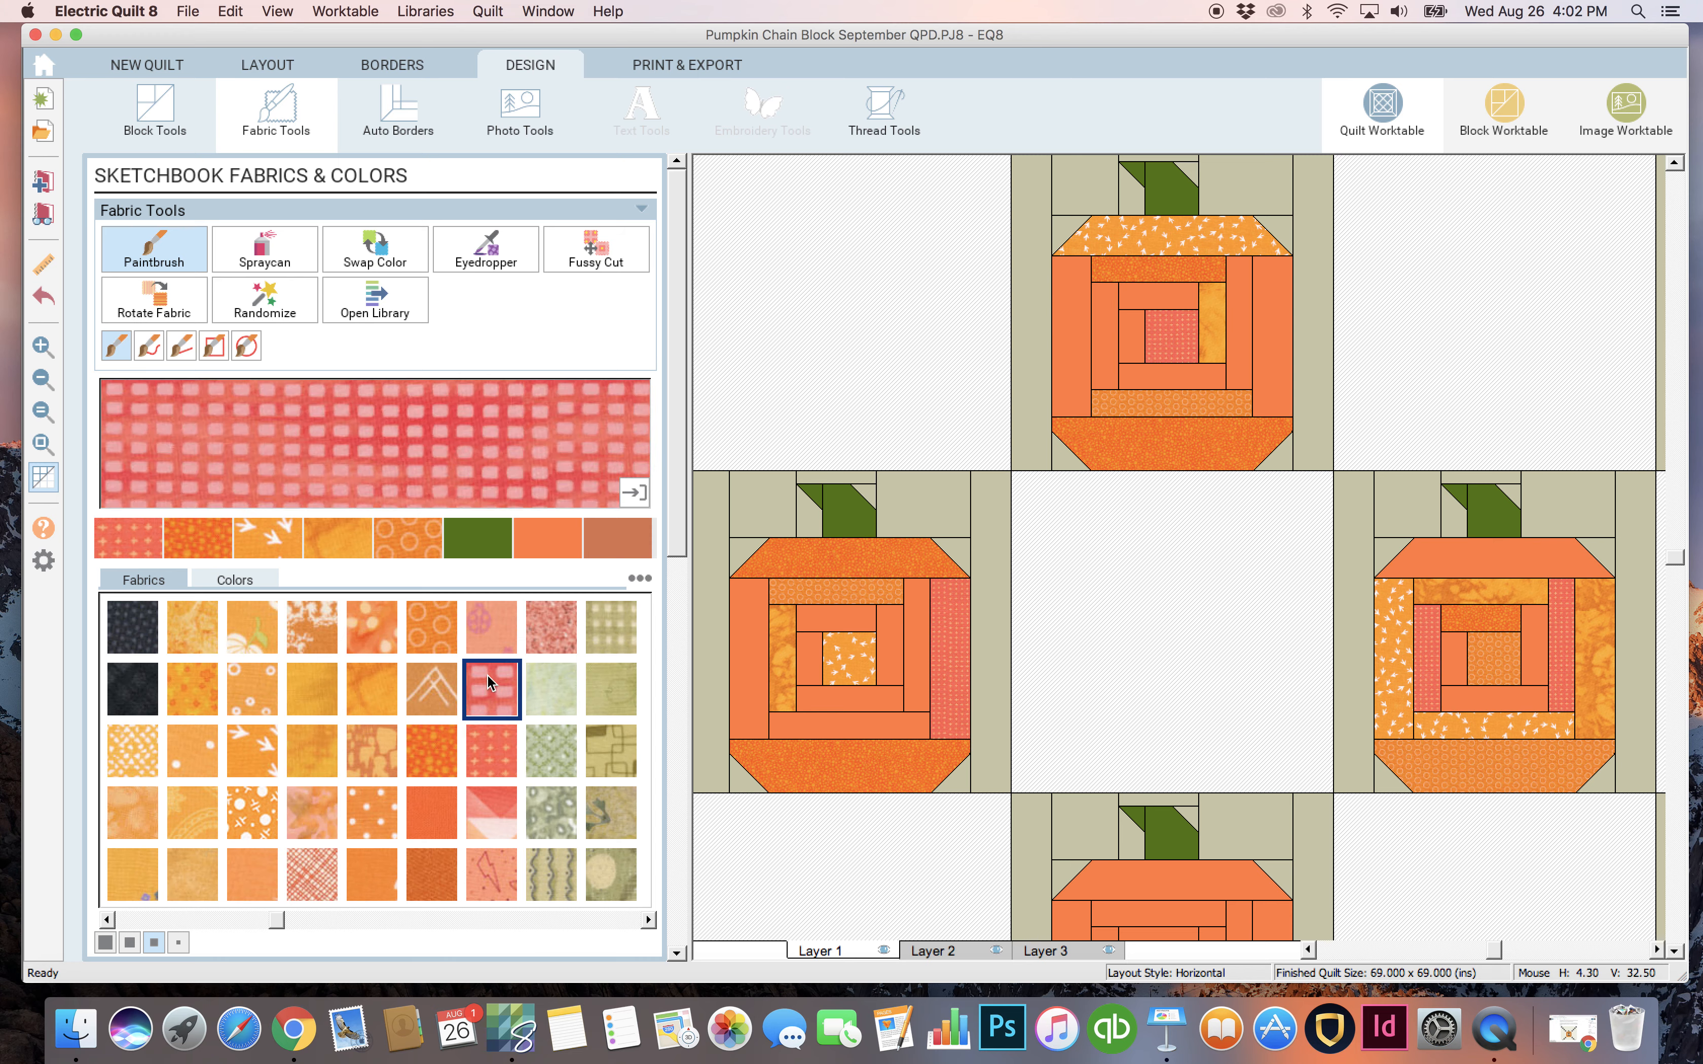
click(828, 619)
click(1269, 280)
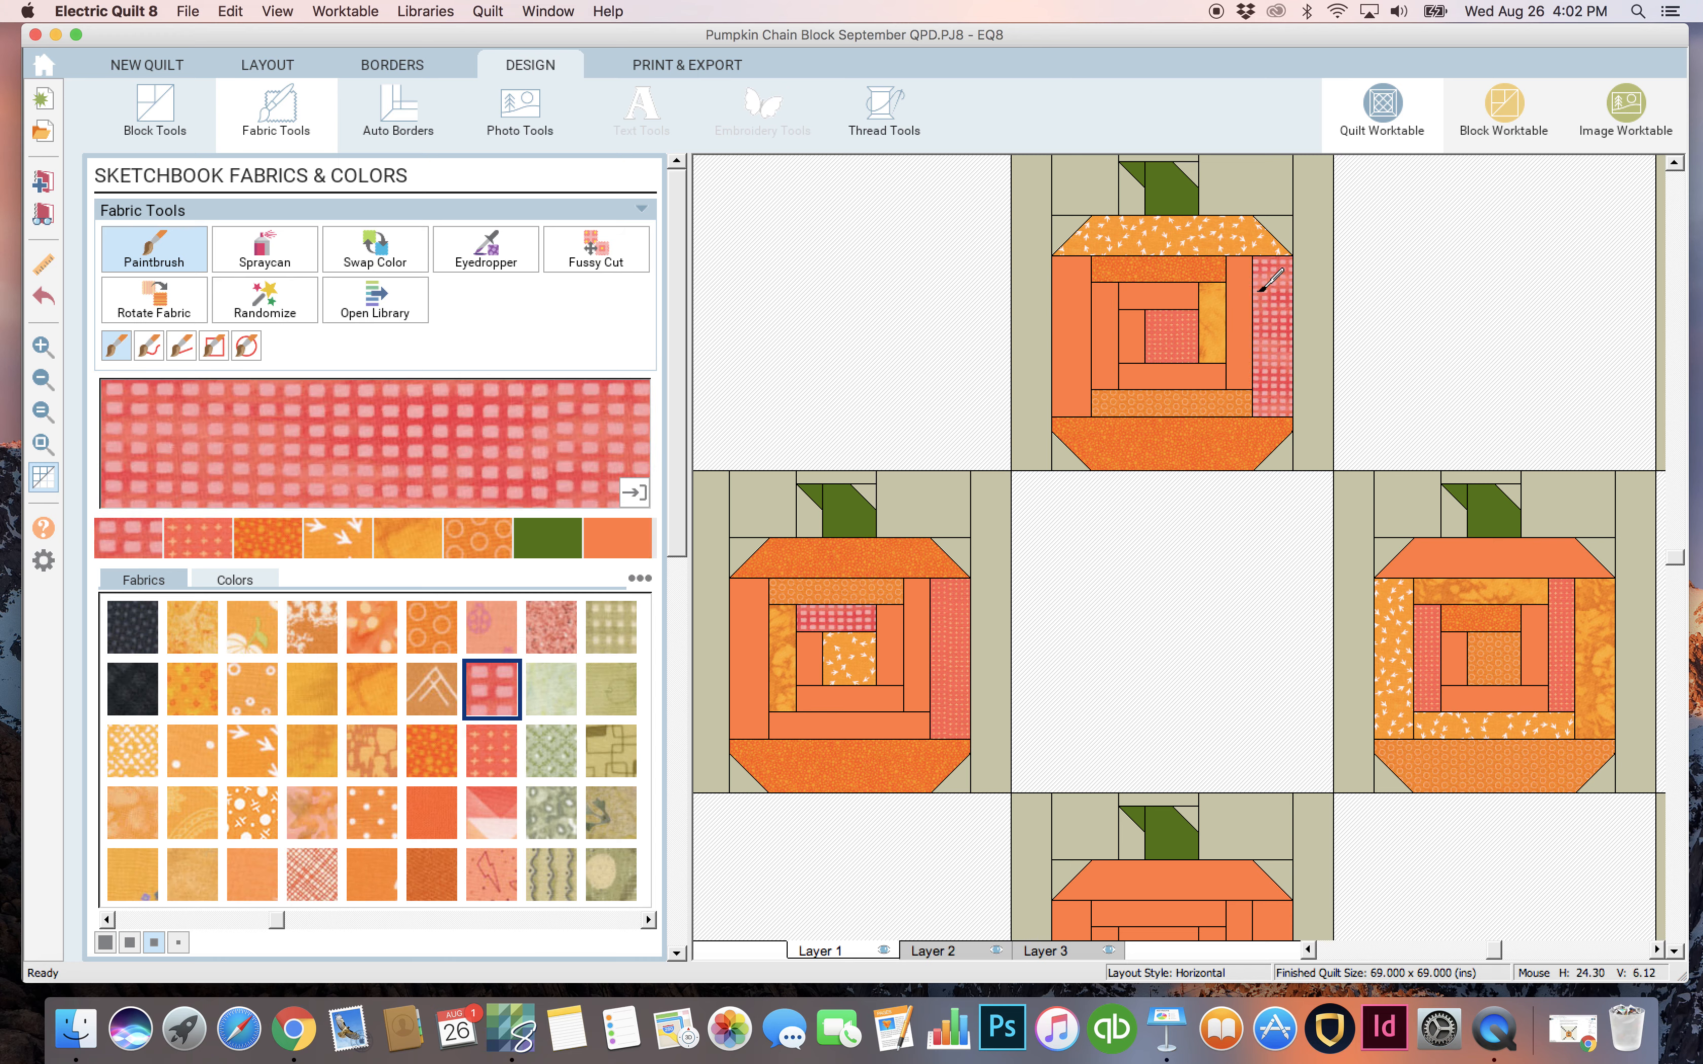
click(1482, 697)
click(823, 732)
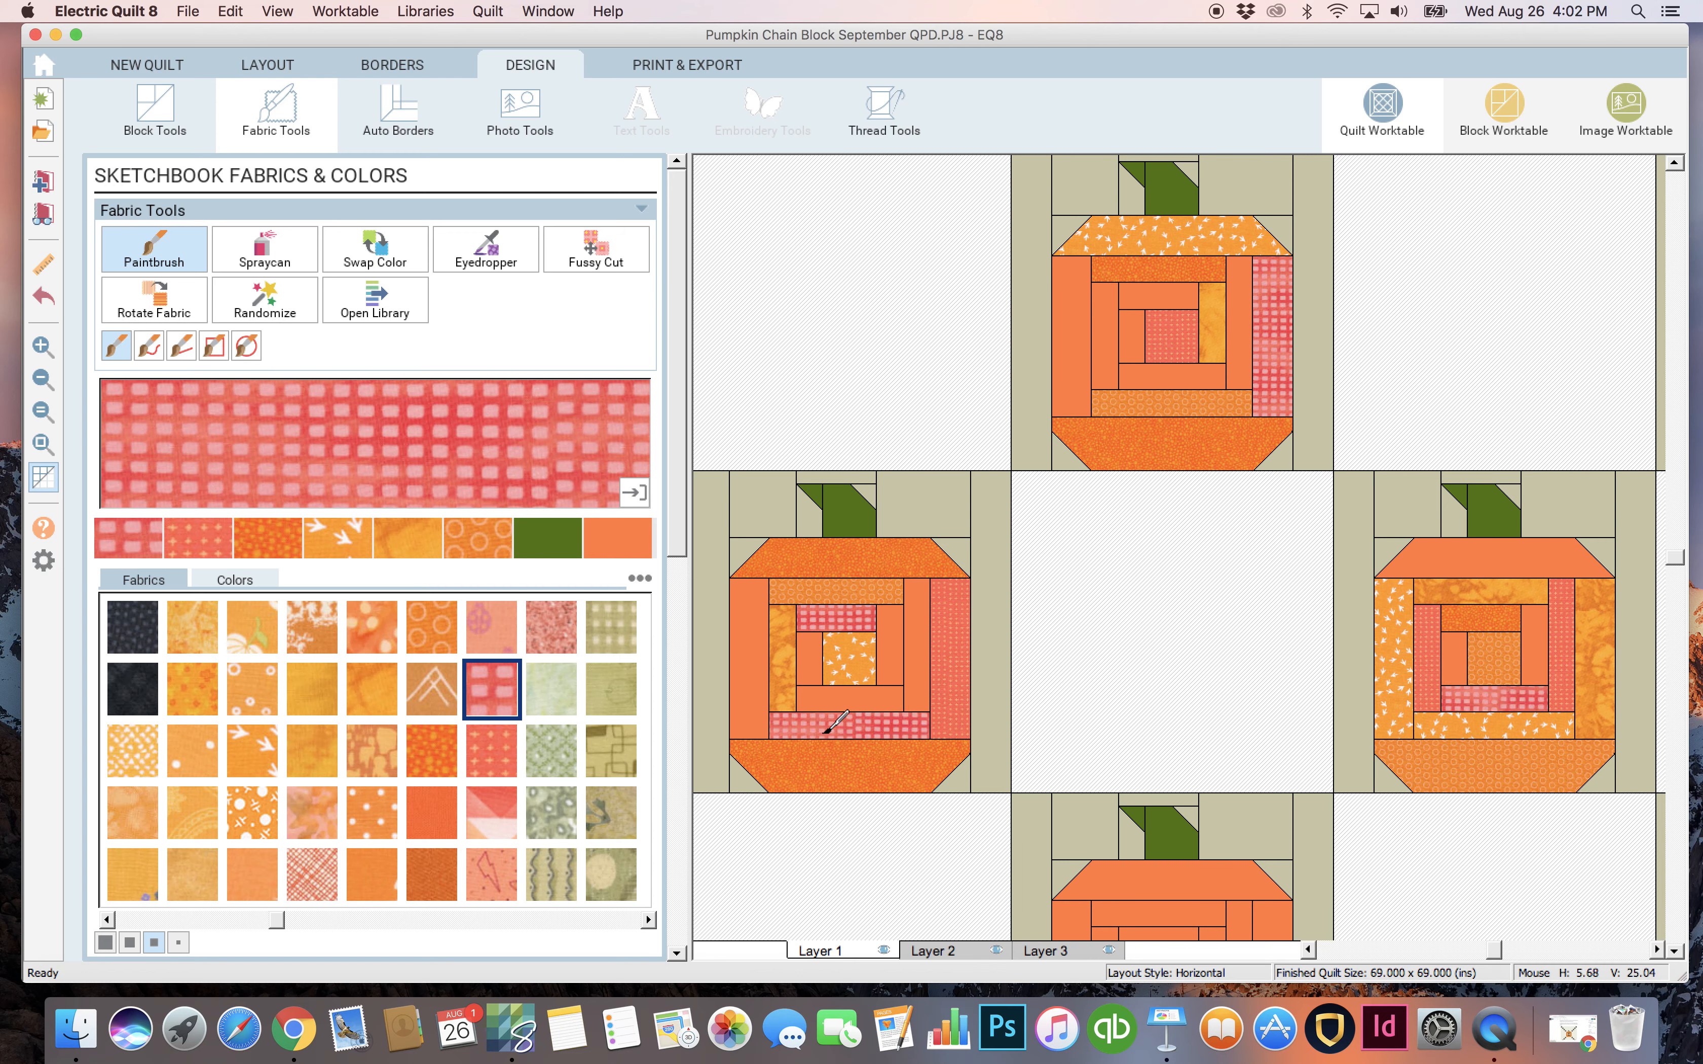
Paint inner side strips of the left and upper pumpkins in coral cross-print, and the upper pumpkin's strip above center in orange with scattered white circles.
click(487, 755)
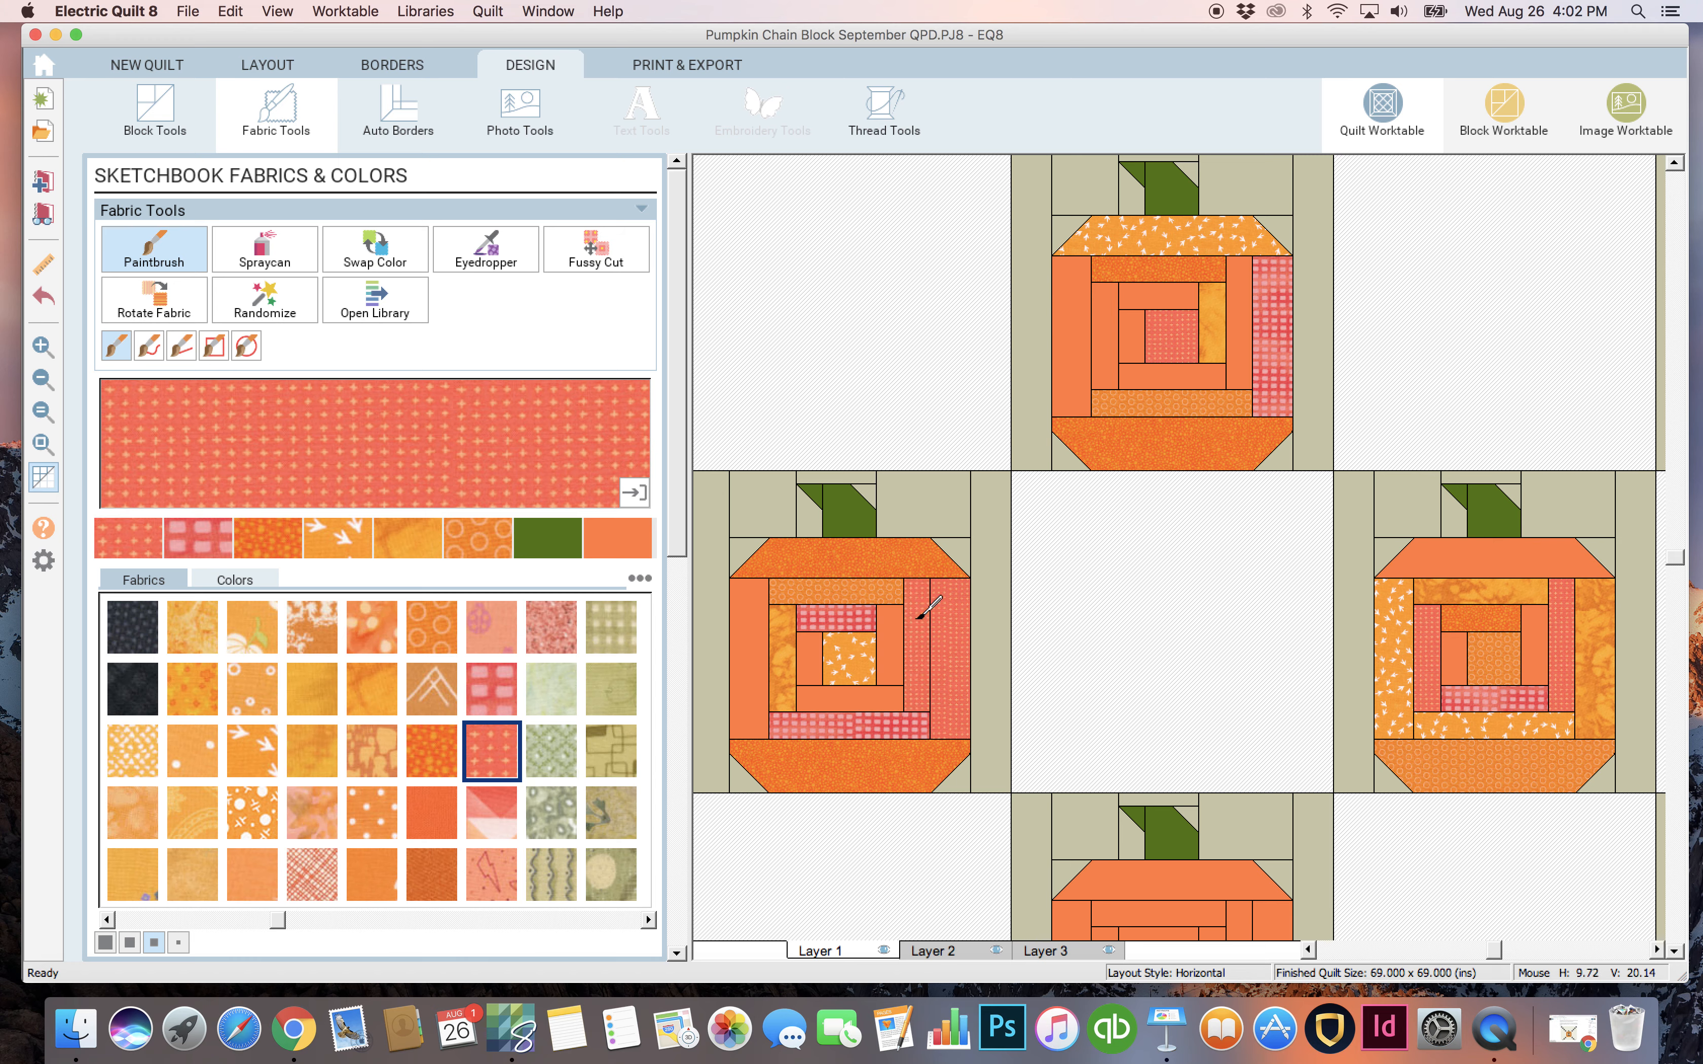
click(1107, 307)
click(248, 689)
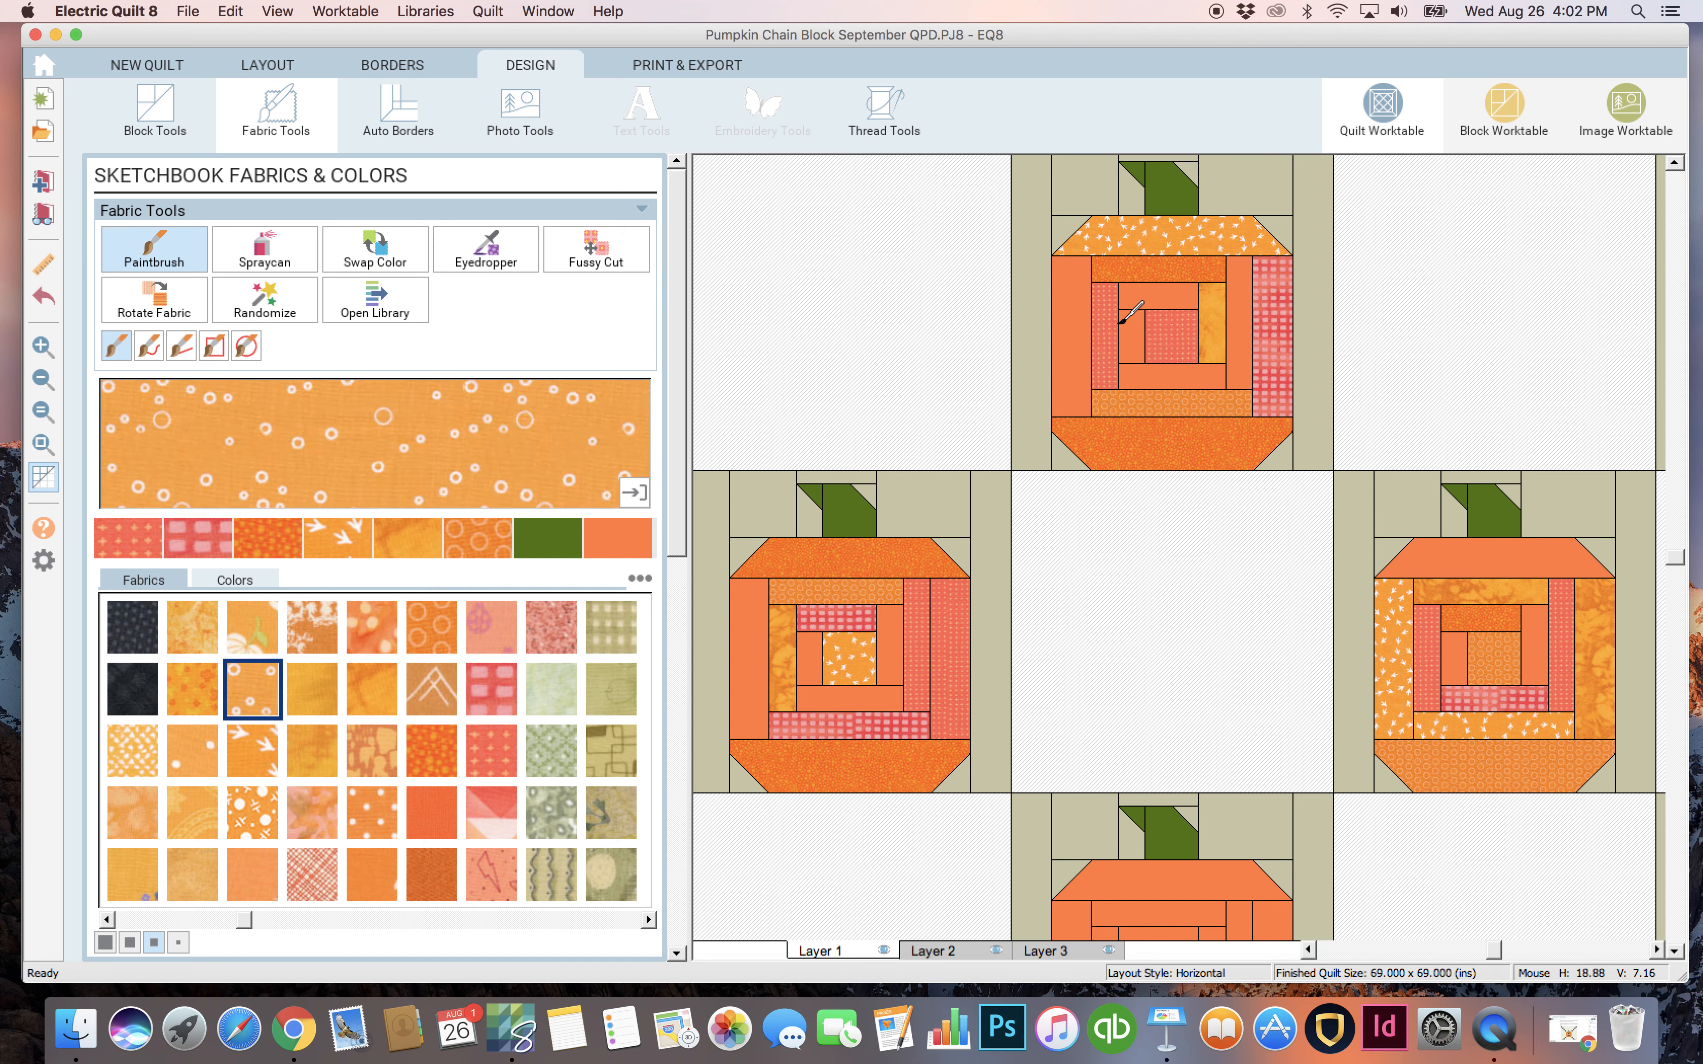
click(1159, 292)
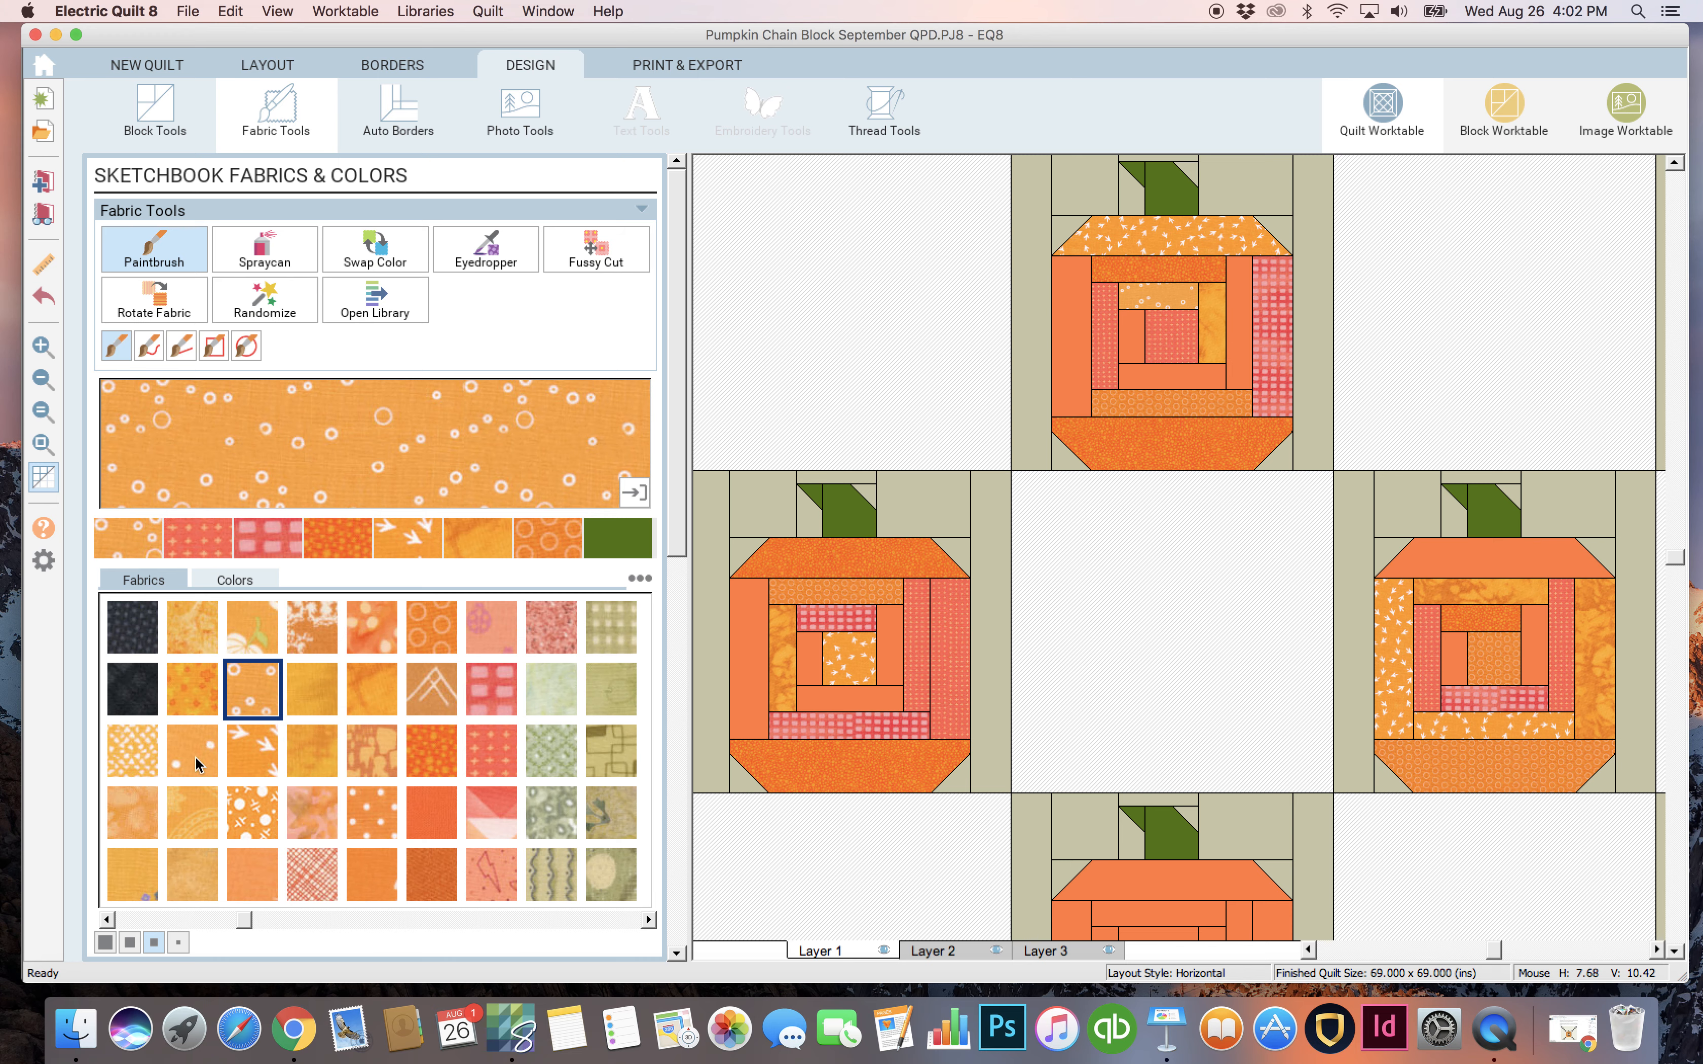
Paint the small golden-orange floral print onto the upper pumpkin's left side and the left pumpkin's strip right of center.
click(196, 691)
click(1075, 304)
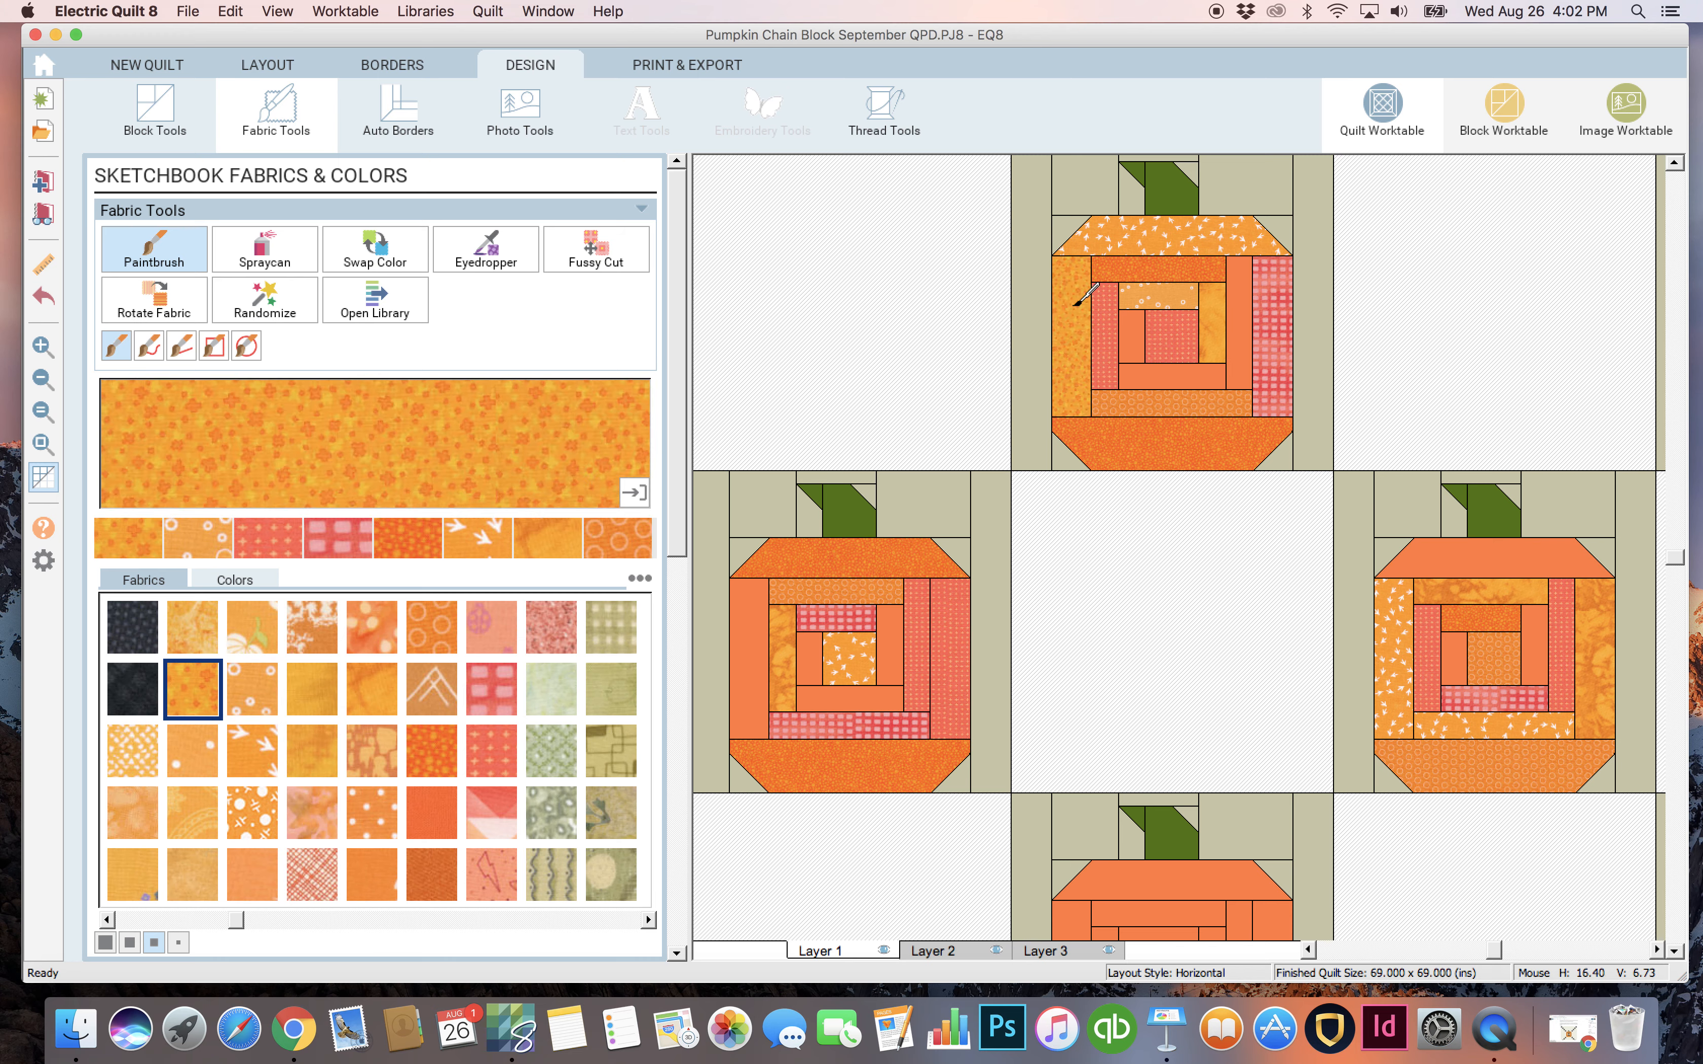
click(889, 648)
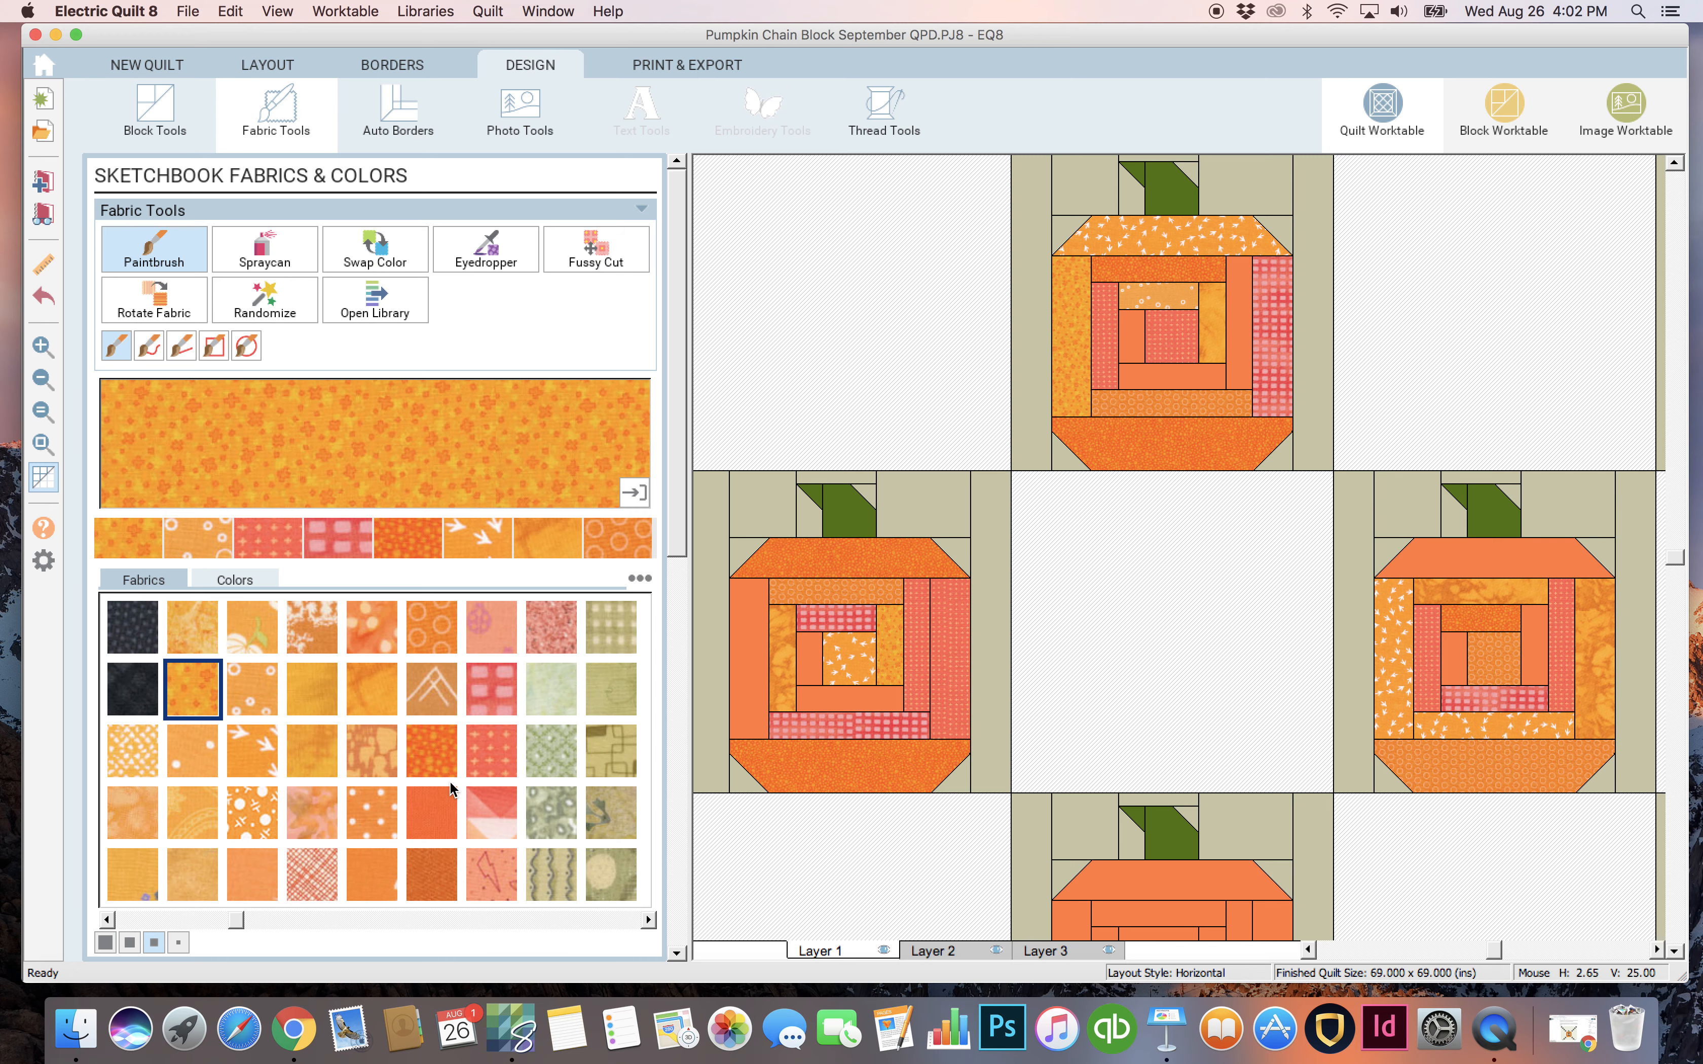
Paint the dark orange fabric onto the patch below the left pumpkin's center, left of the upper one's center, and right of the right one's.
click(420, 873)
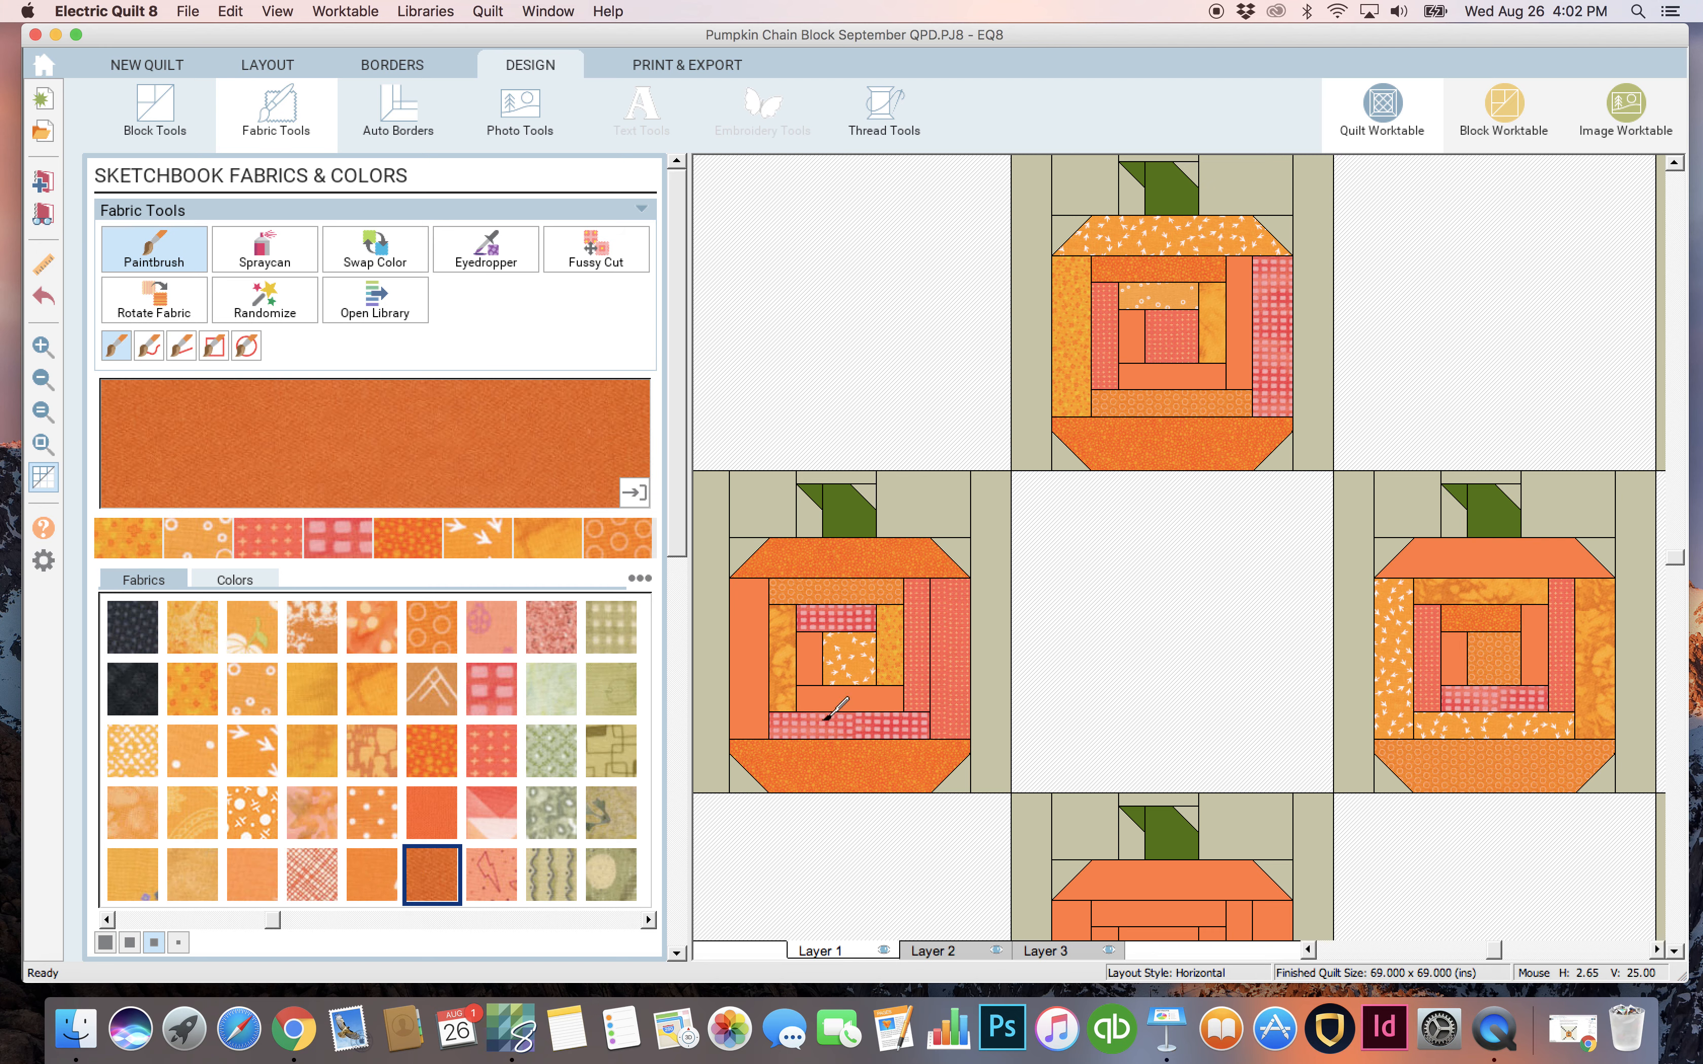
click(871, 697)
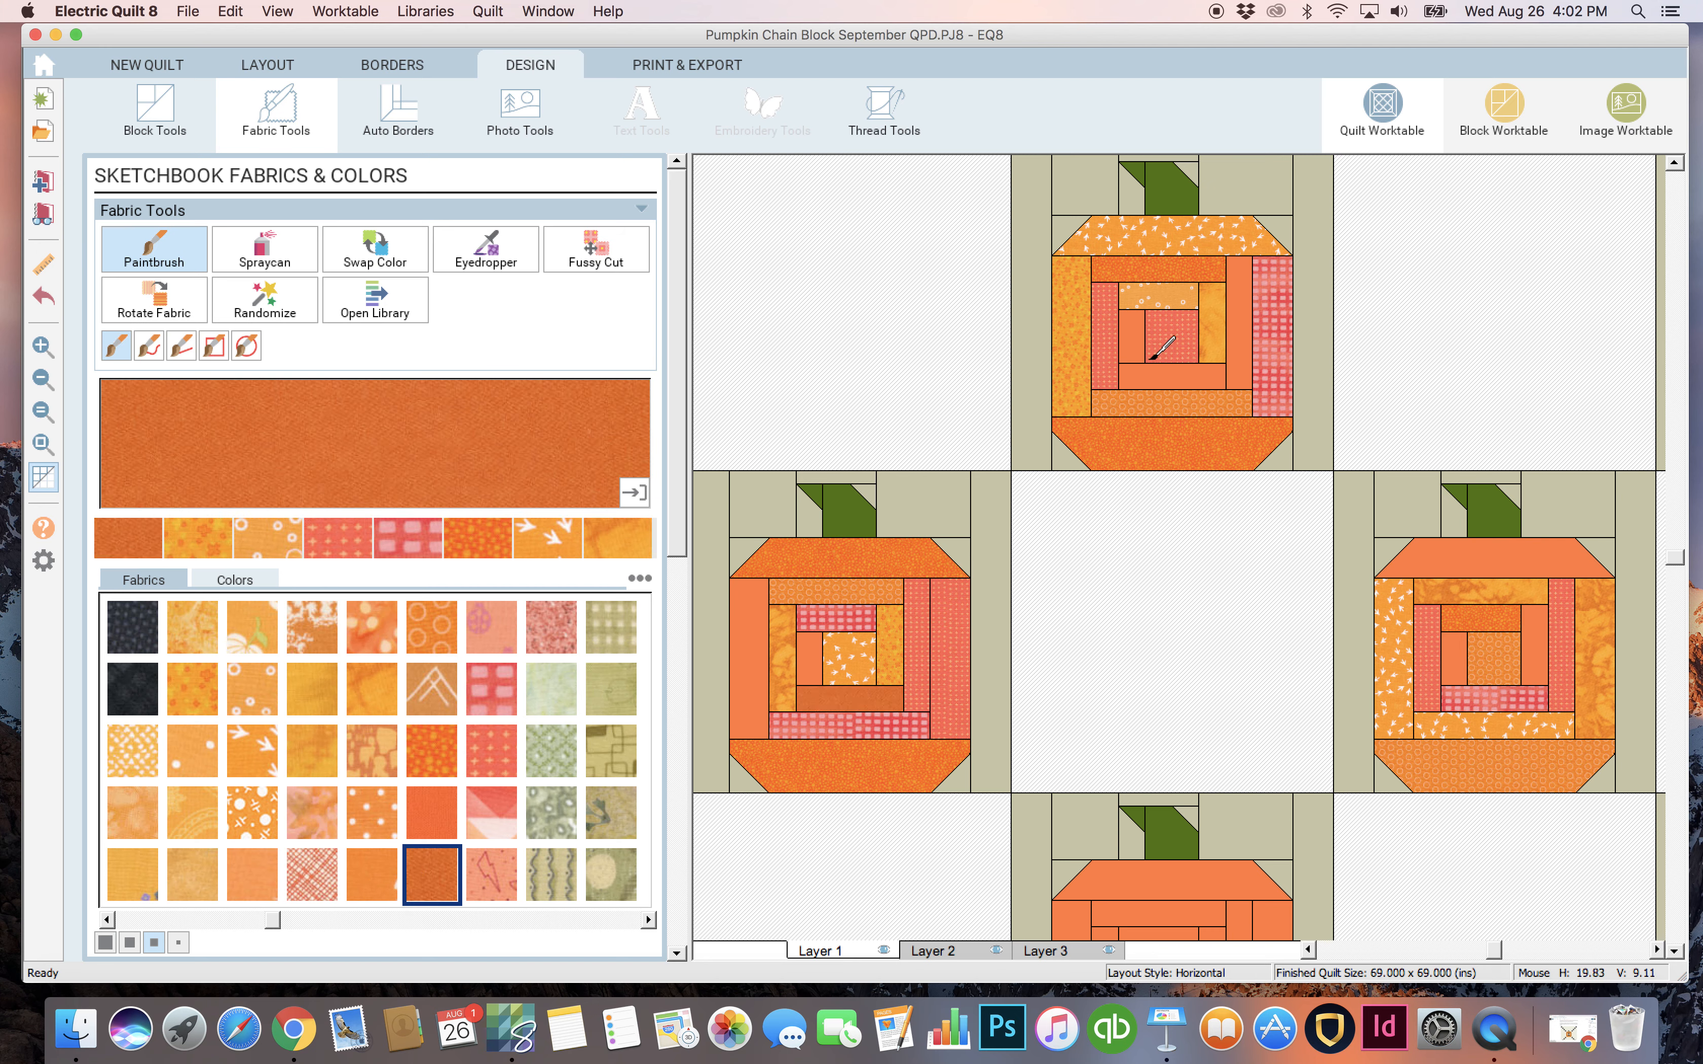
click(1135, 338)
click(1540, 641)
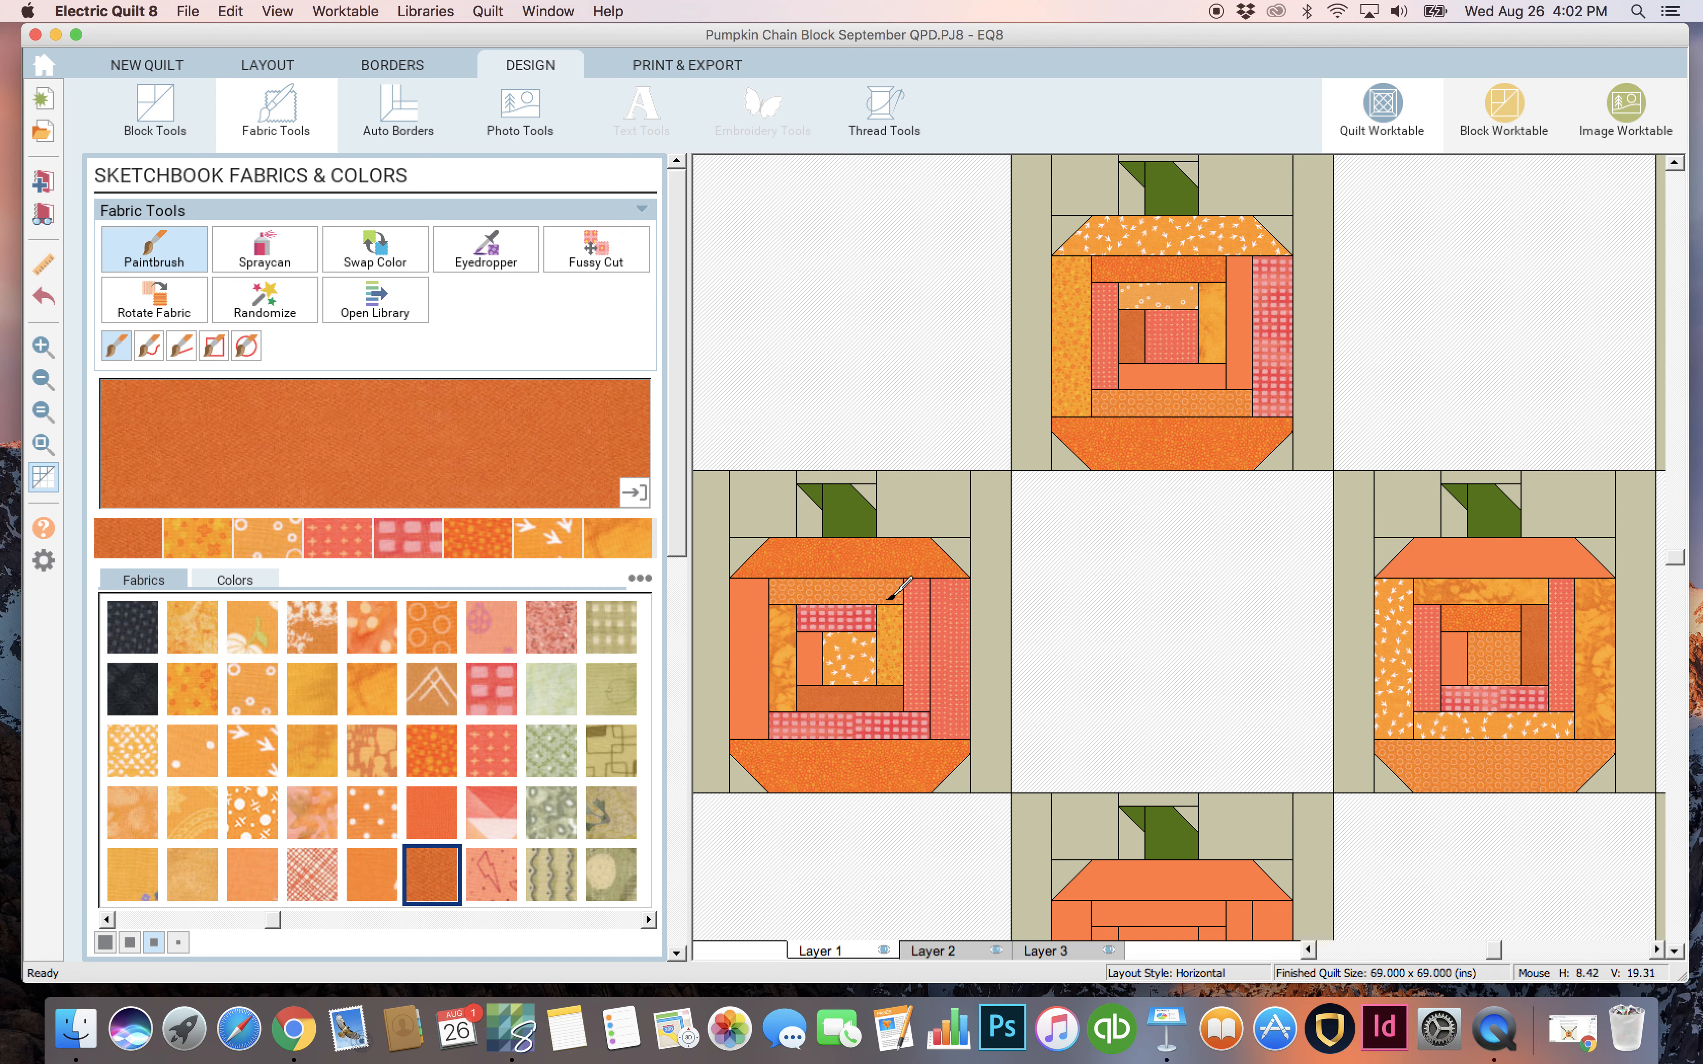
Paint the dark orange fabric onto the left pumpkin's left side and the upper pumpkin's inner right strip.
click(748, 618)
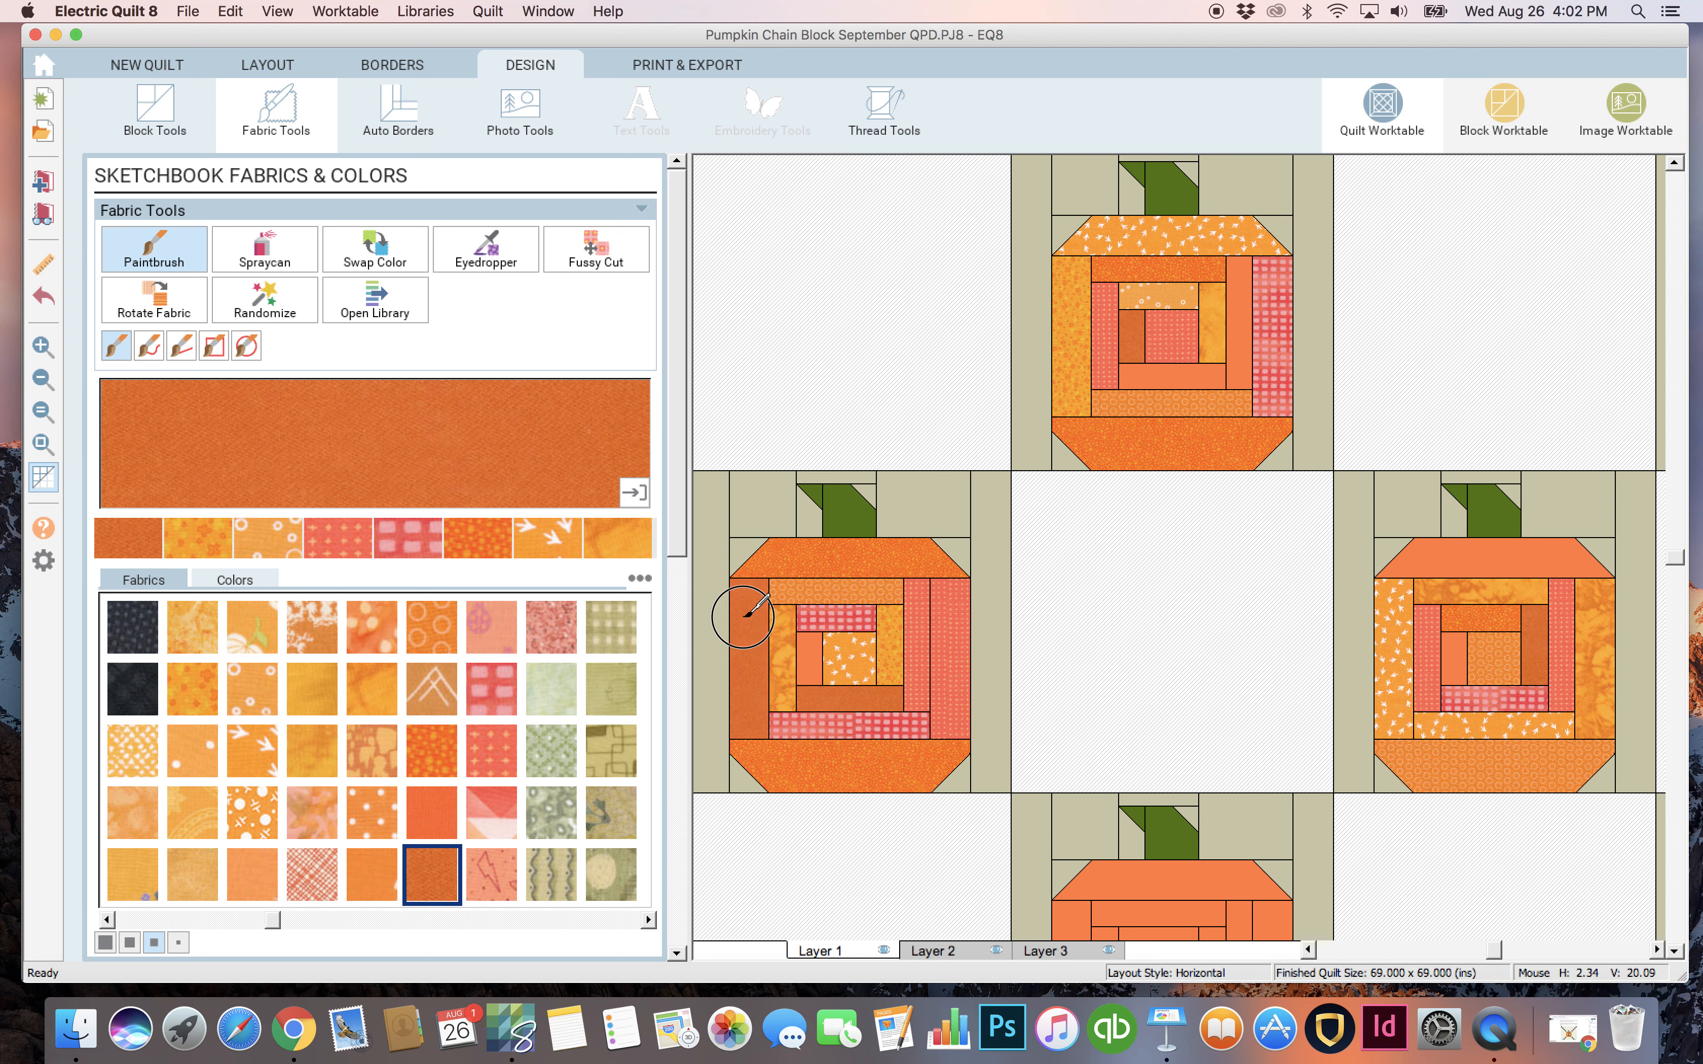
click(1237, 280)
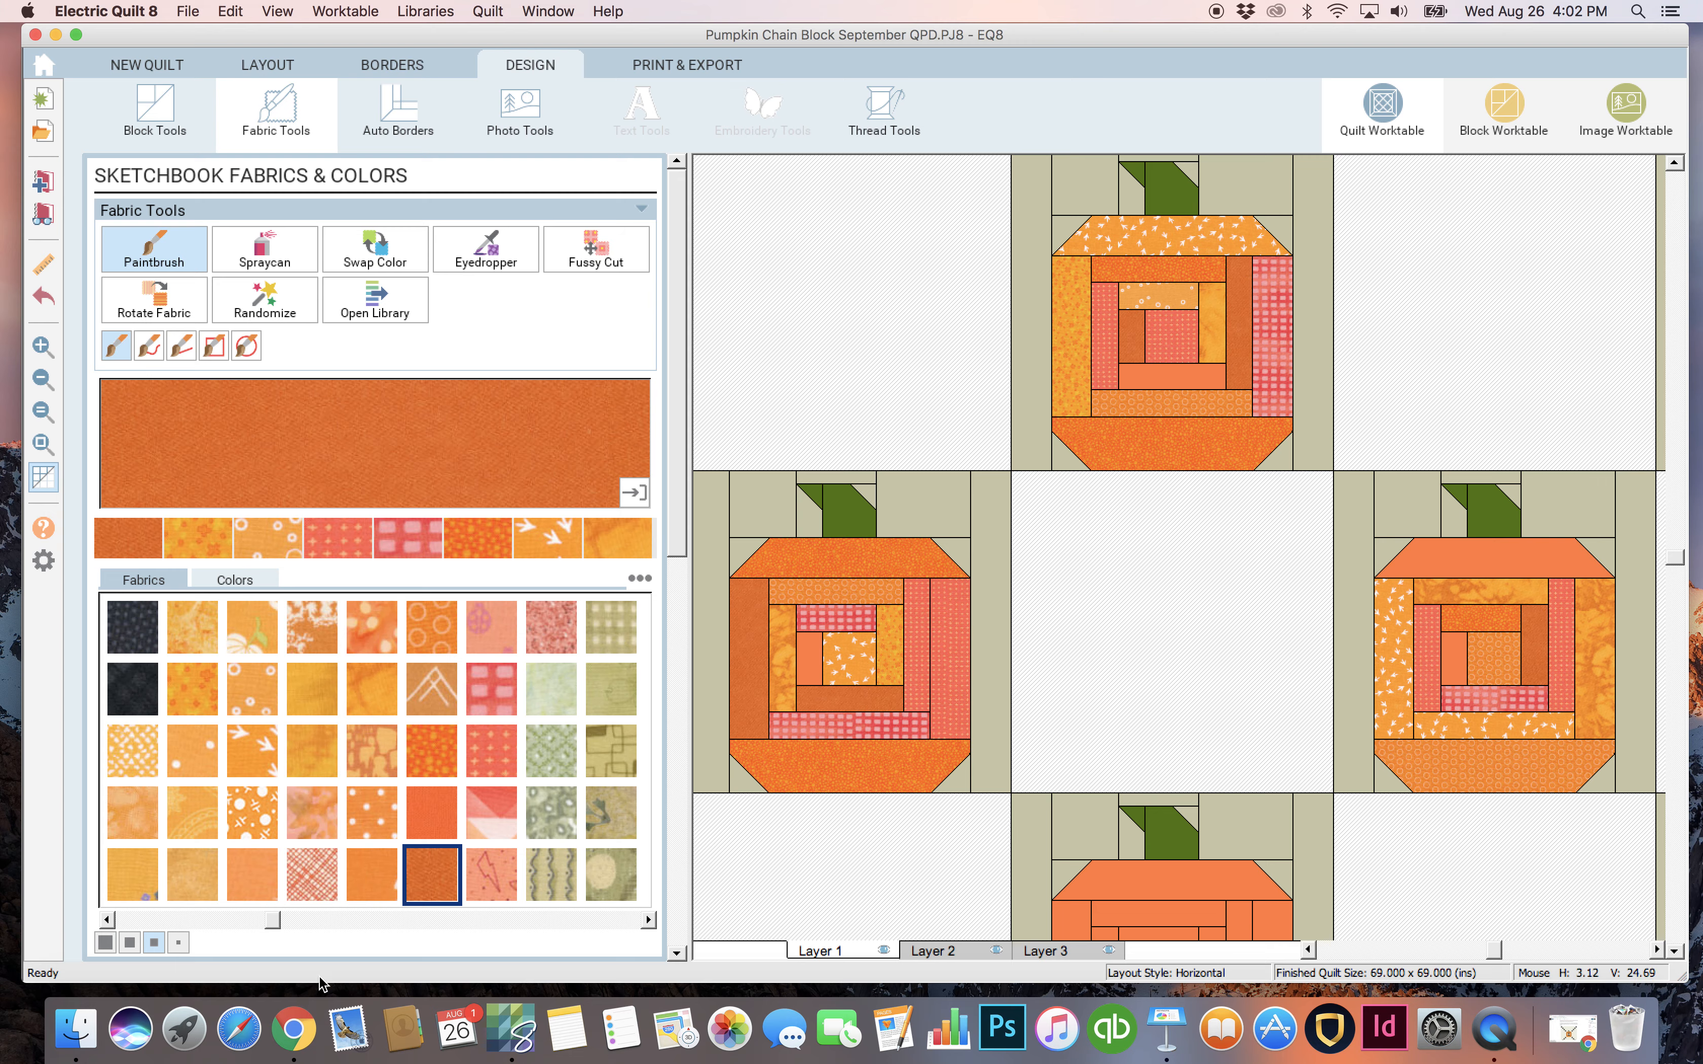
Paint the red-orange squares print onto the left pumpkin's left side and patch left of center, and the upper pumpkin's inner right strip and strip below center.
drag(274, 922, 591, 925)
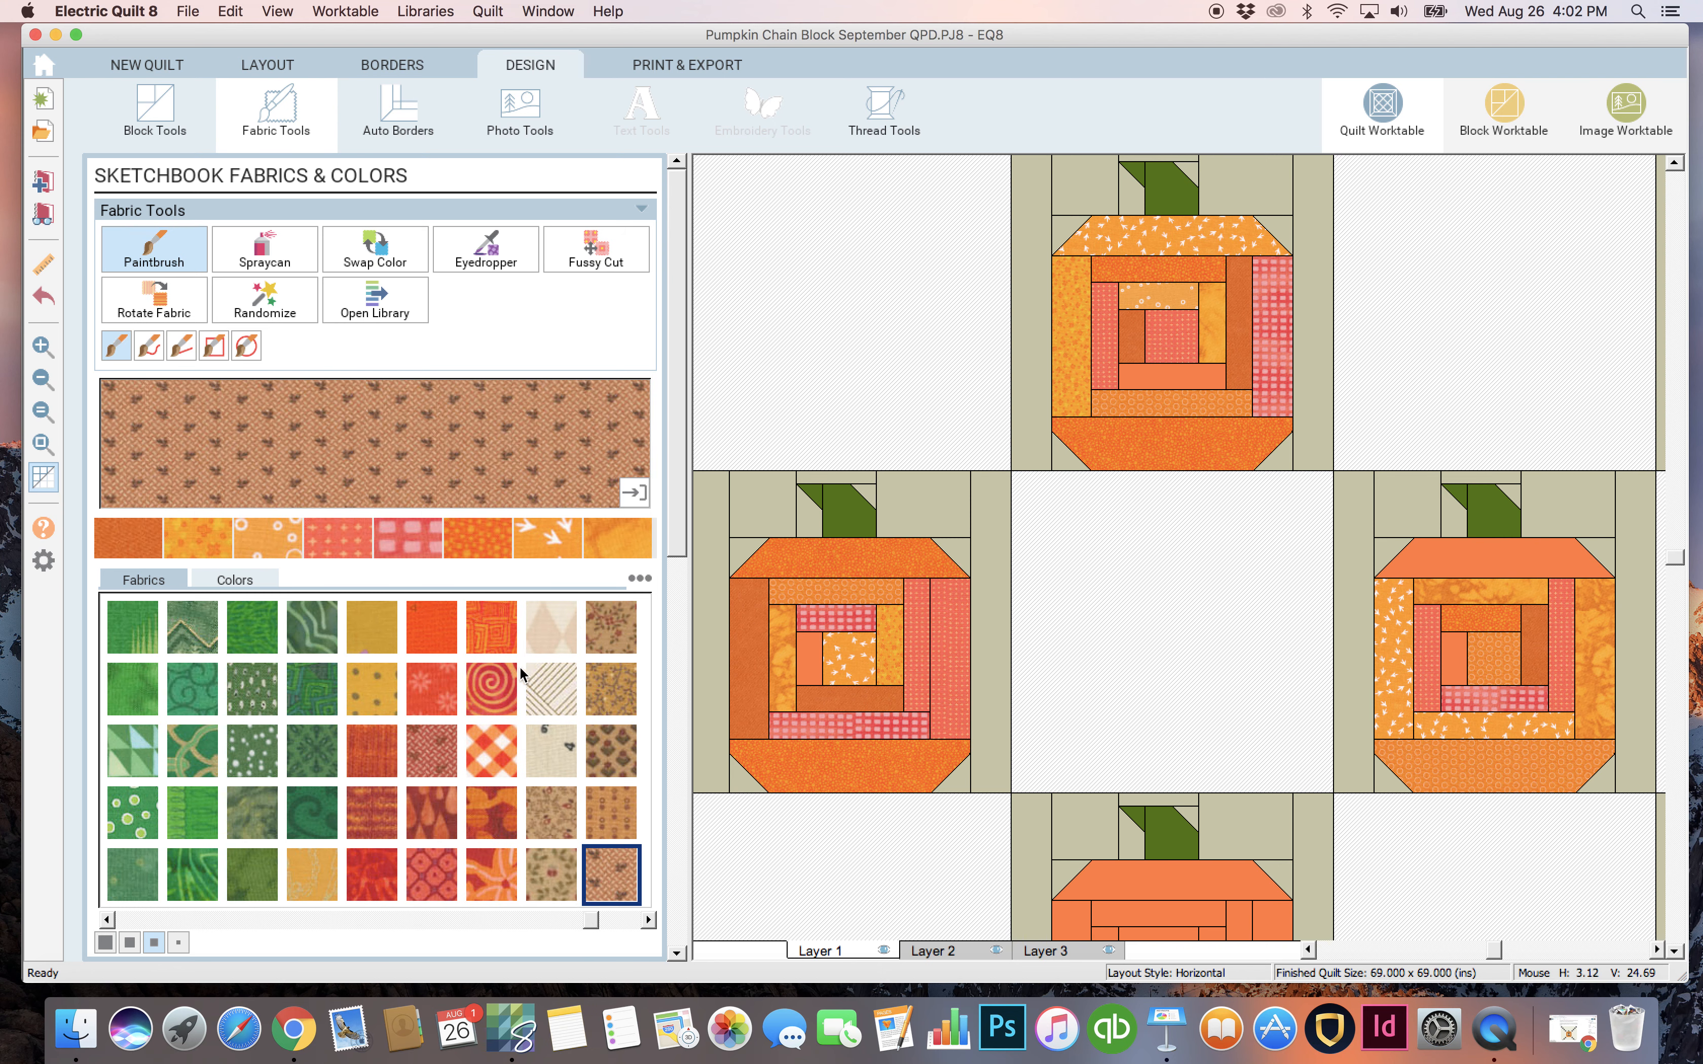
click(494, 632)
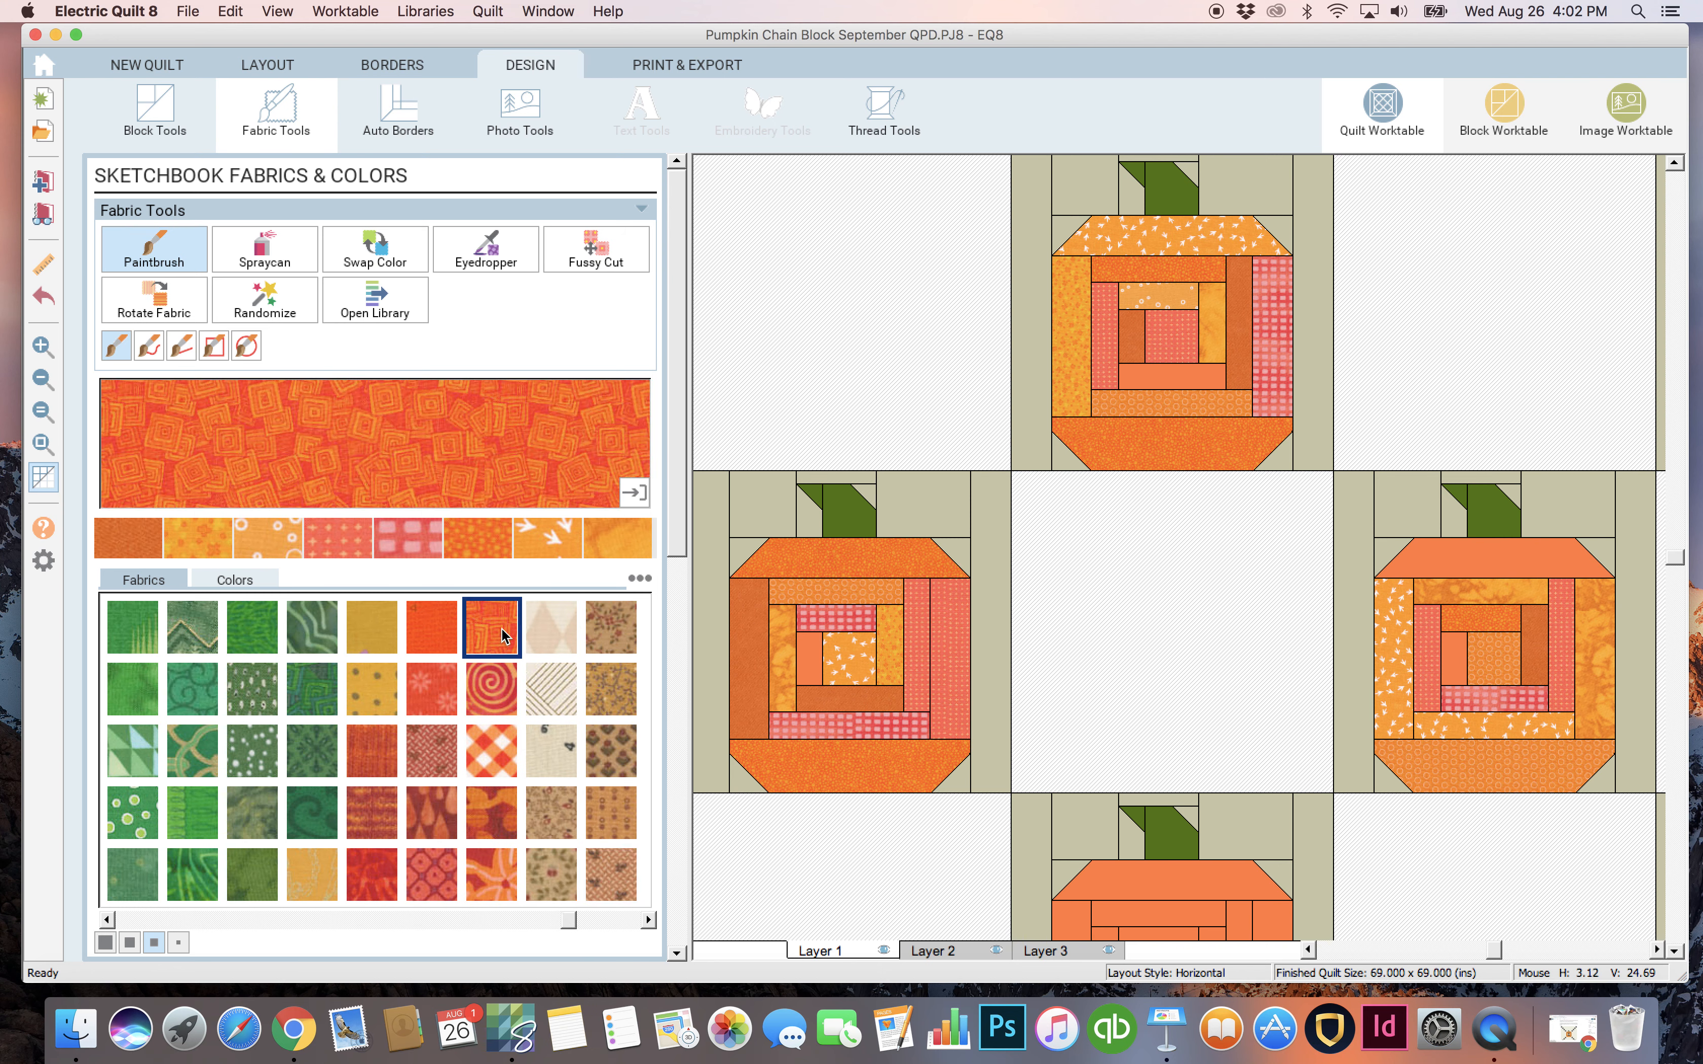
click(810, 662)
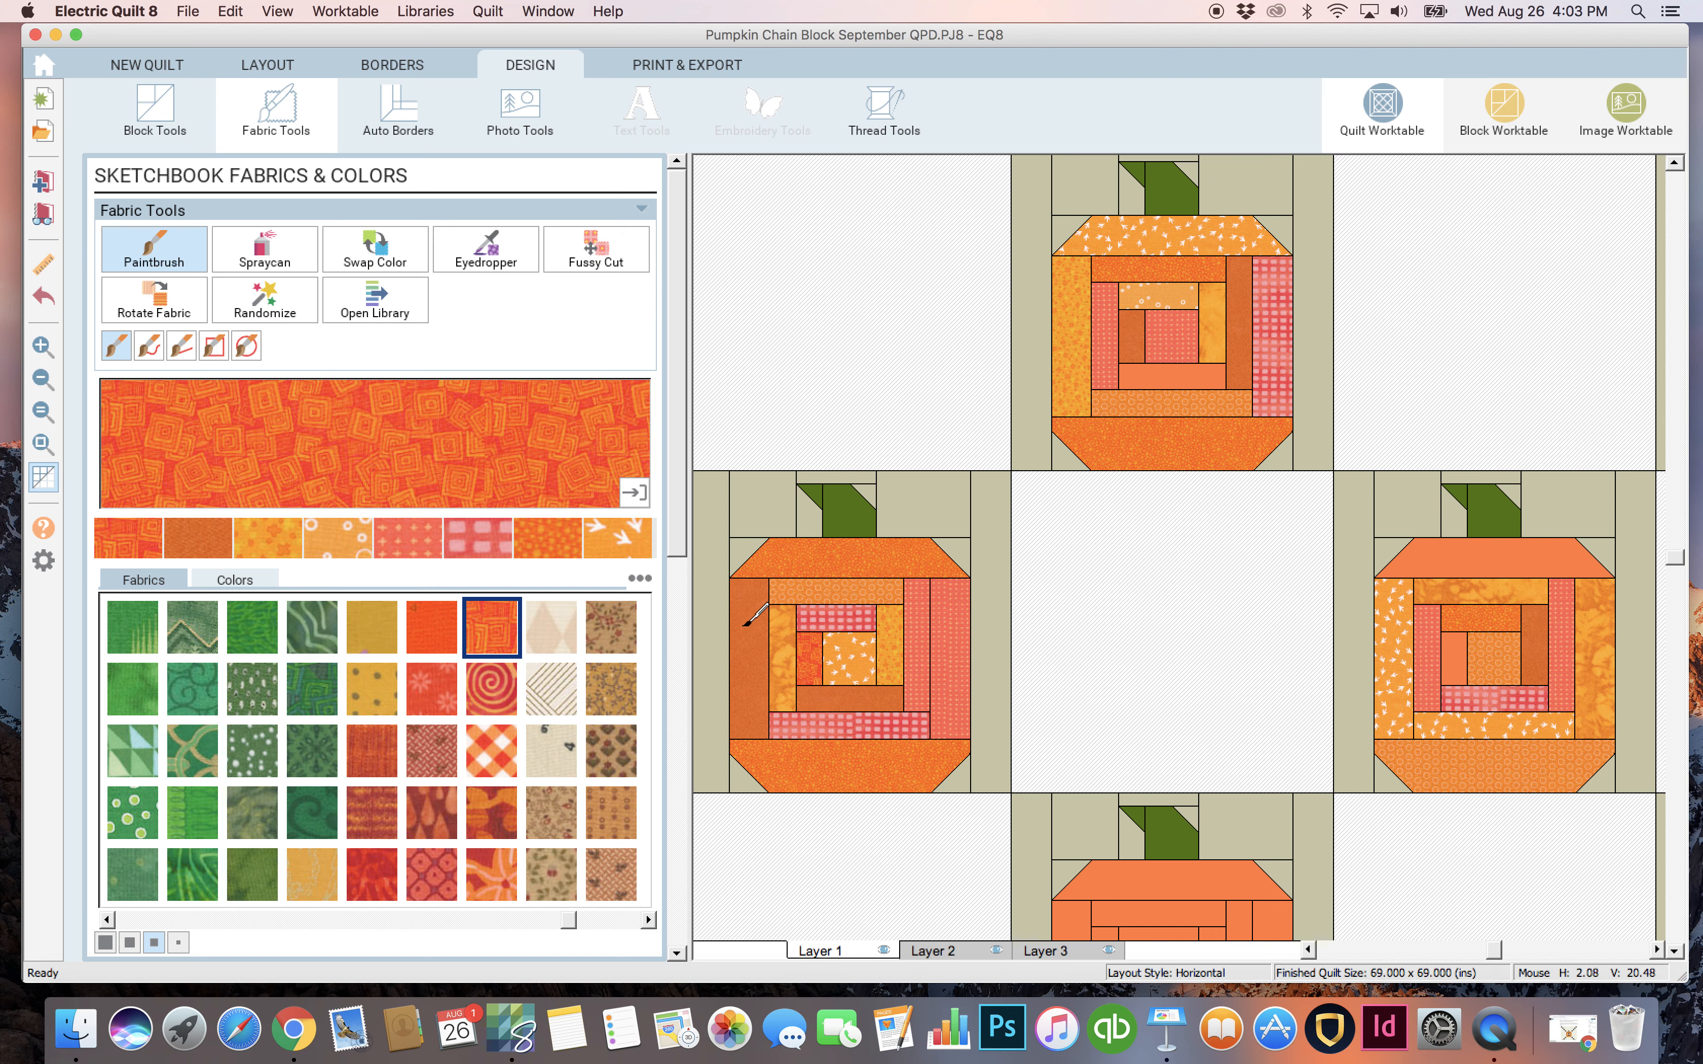
click(762, 629)
click(1240, 307)
click(1170, 376)
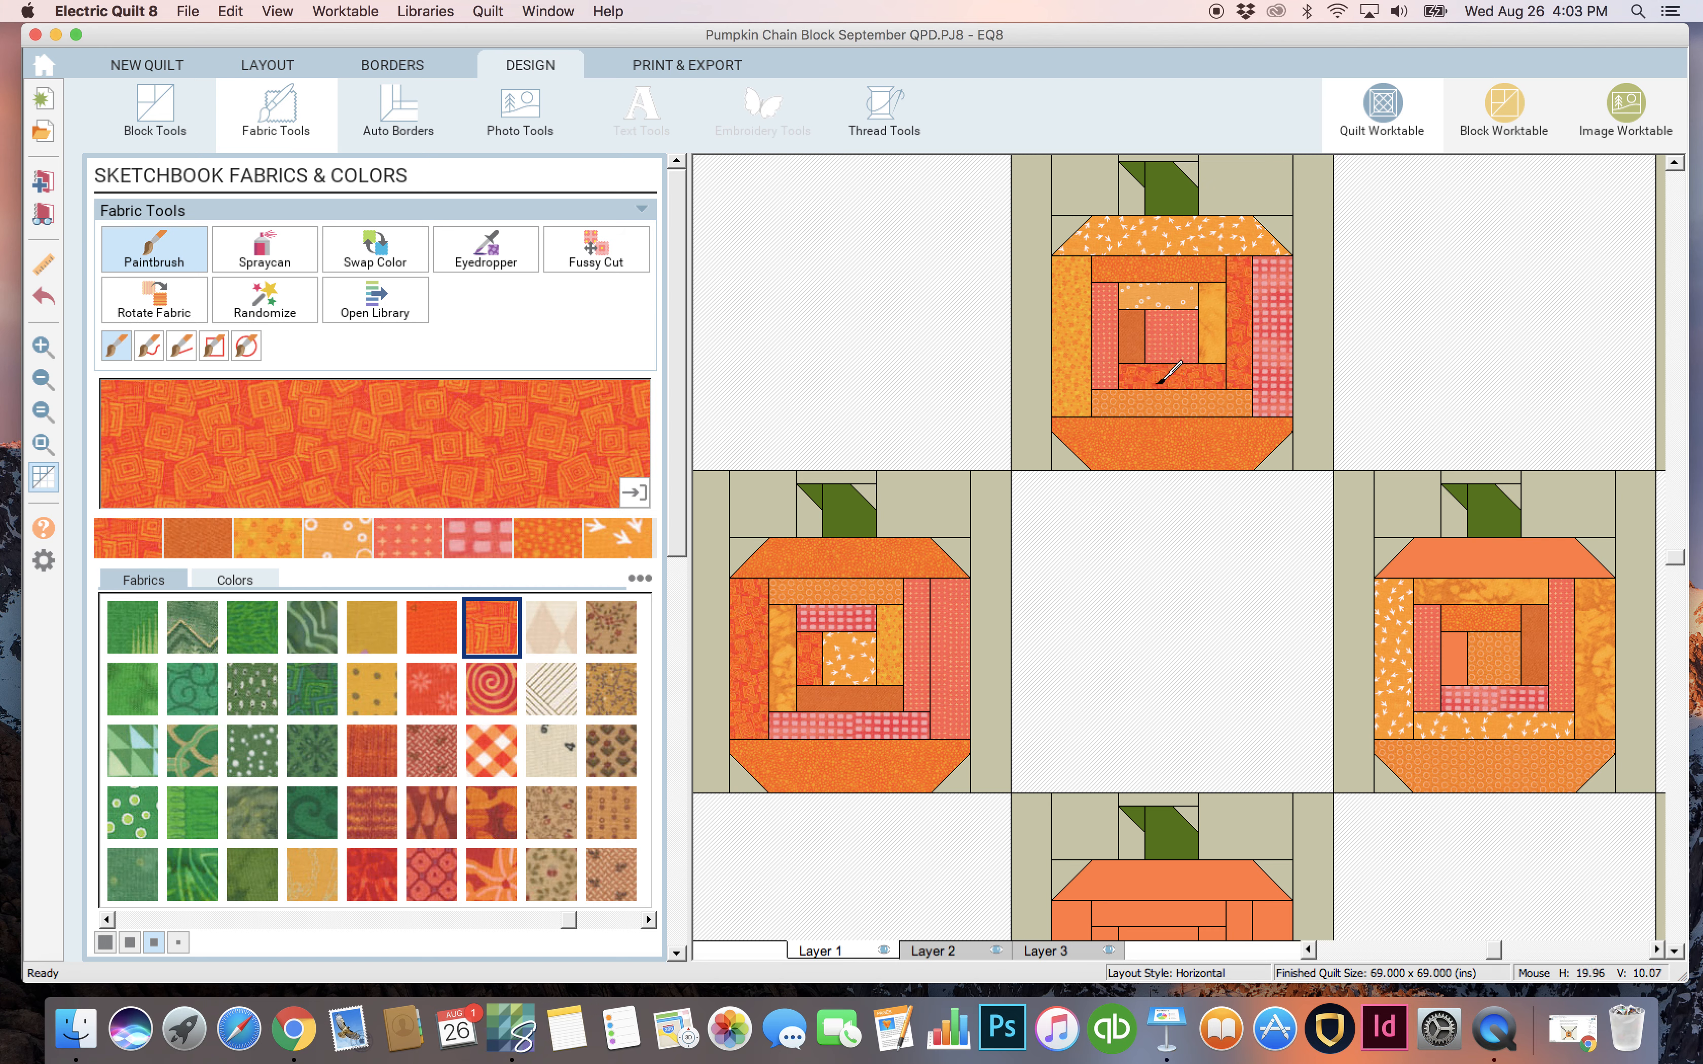
Paint the red spiral print below the upper pumpkin's center and on the right pumpkin's base, and the star-flower print on the right pumpkin's left side.
click(496, 685)
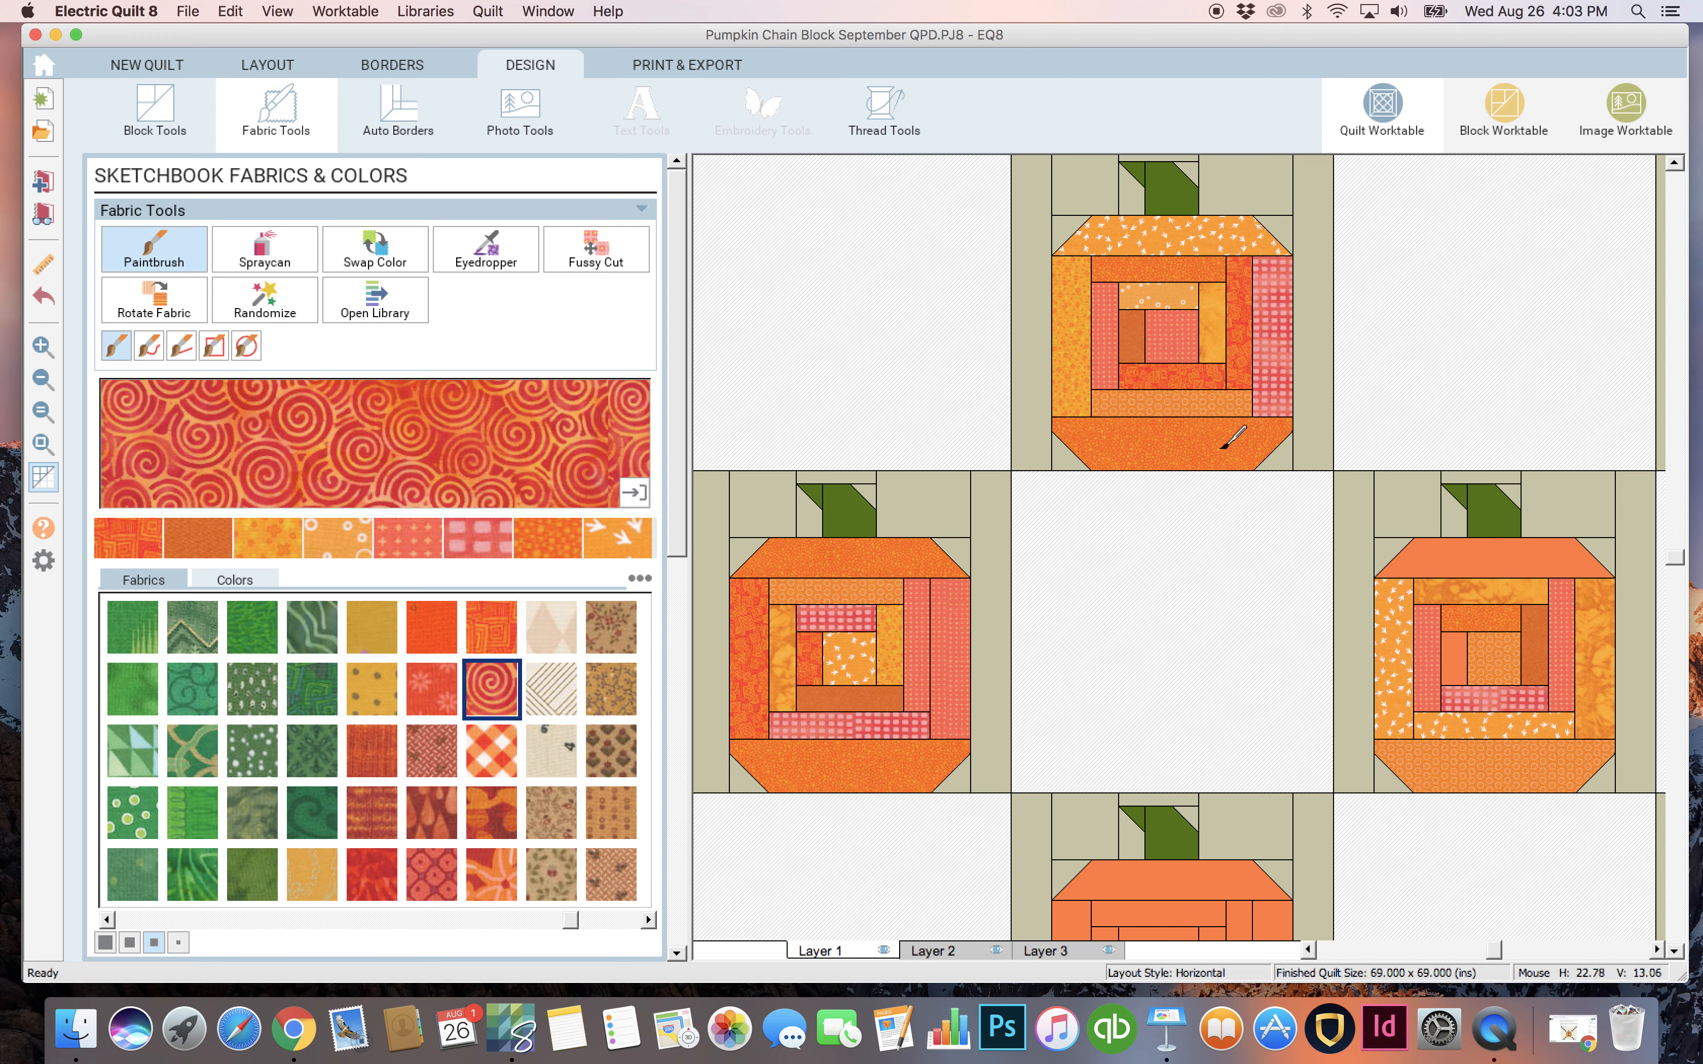
click(1196, 377)
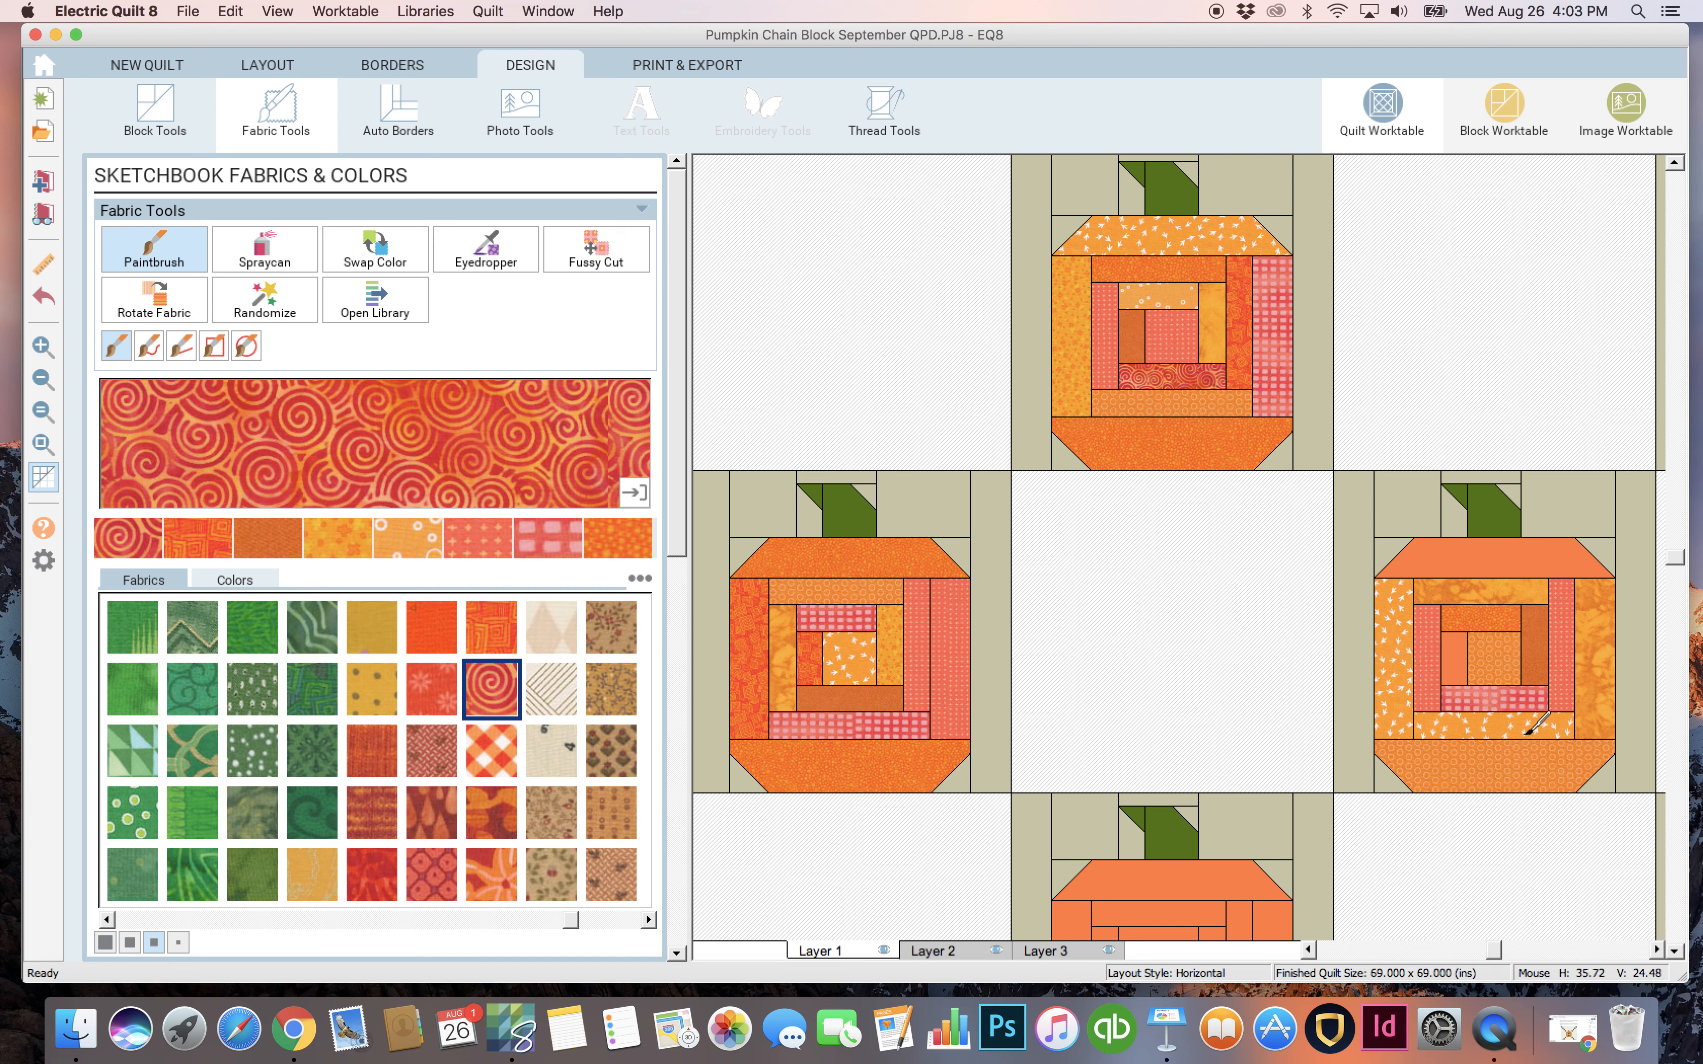
click(1527, 768)
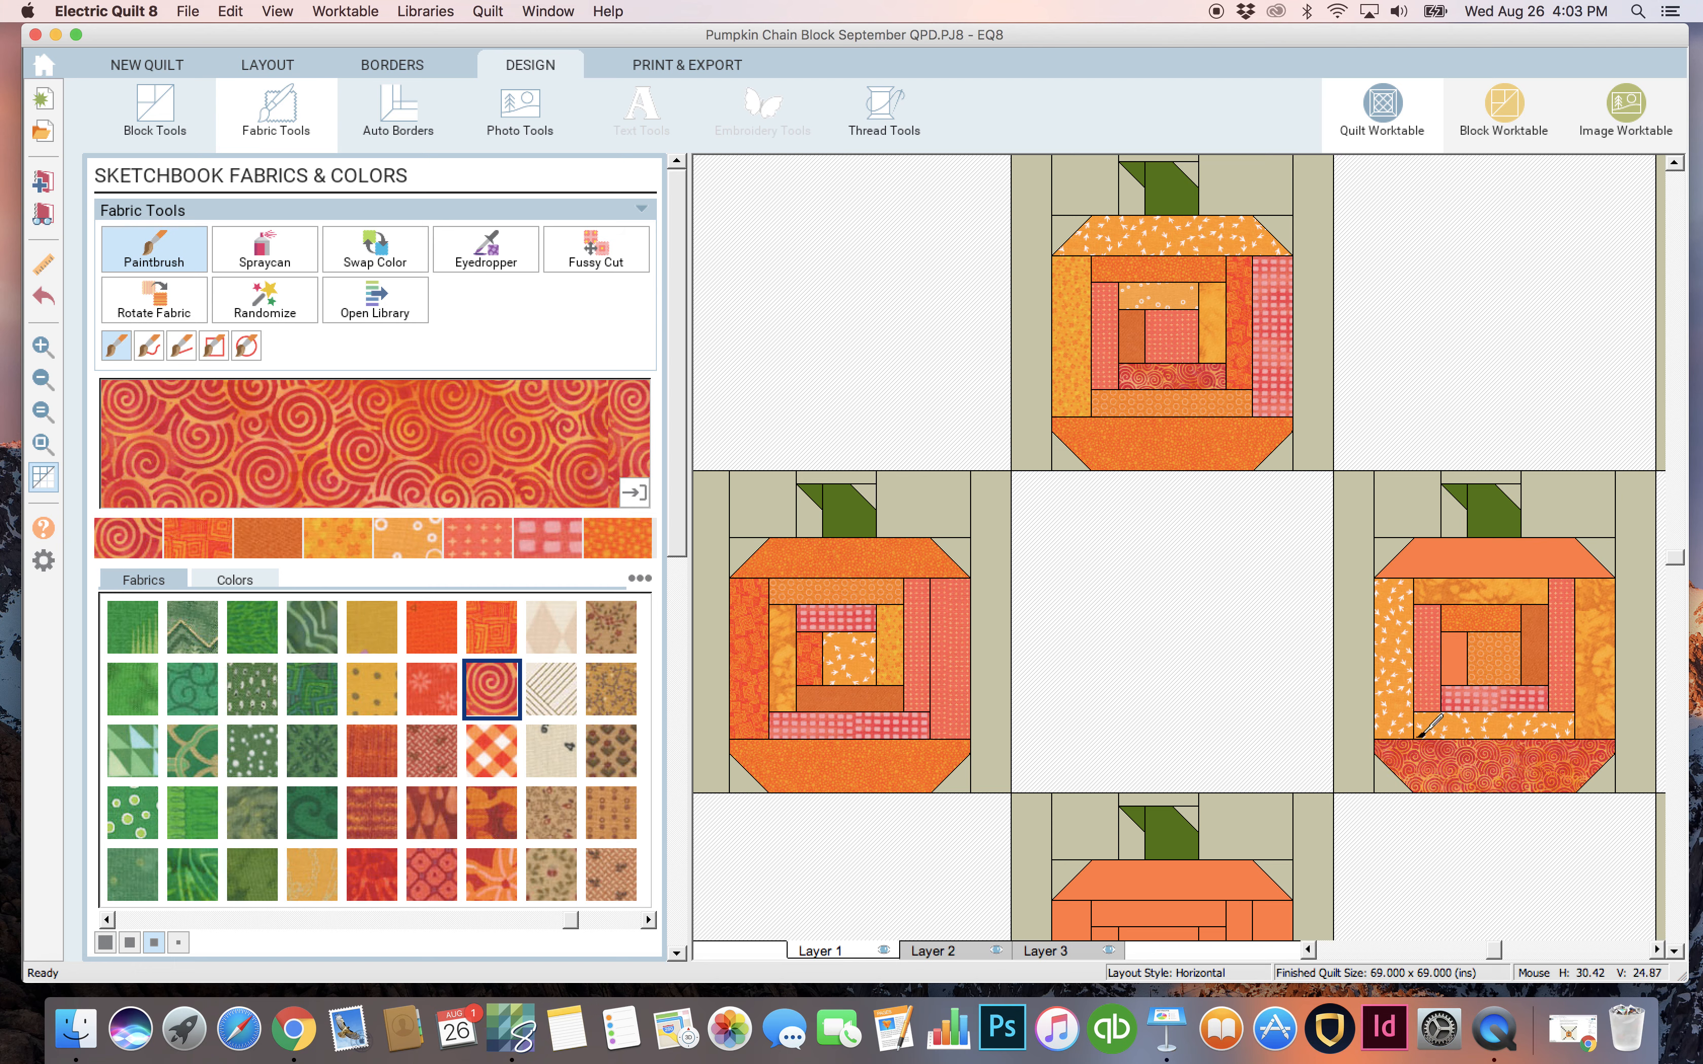
click(473, 869)
click(1394, 652)
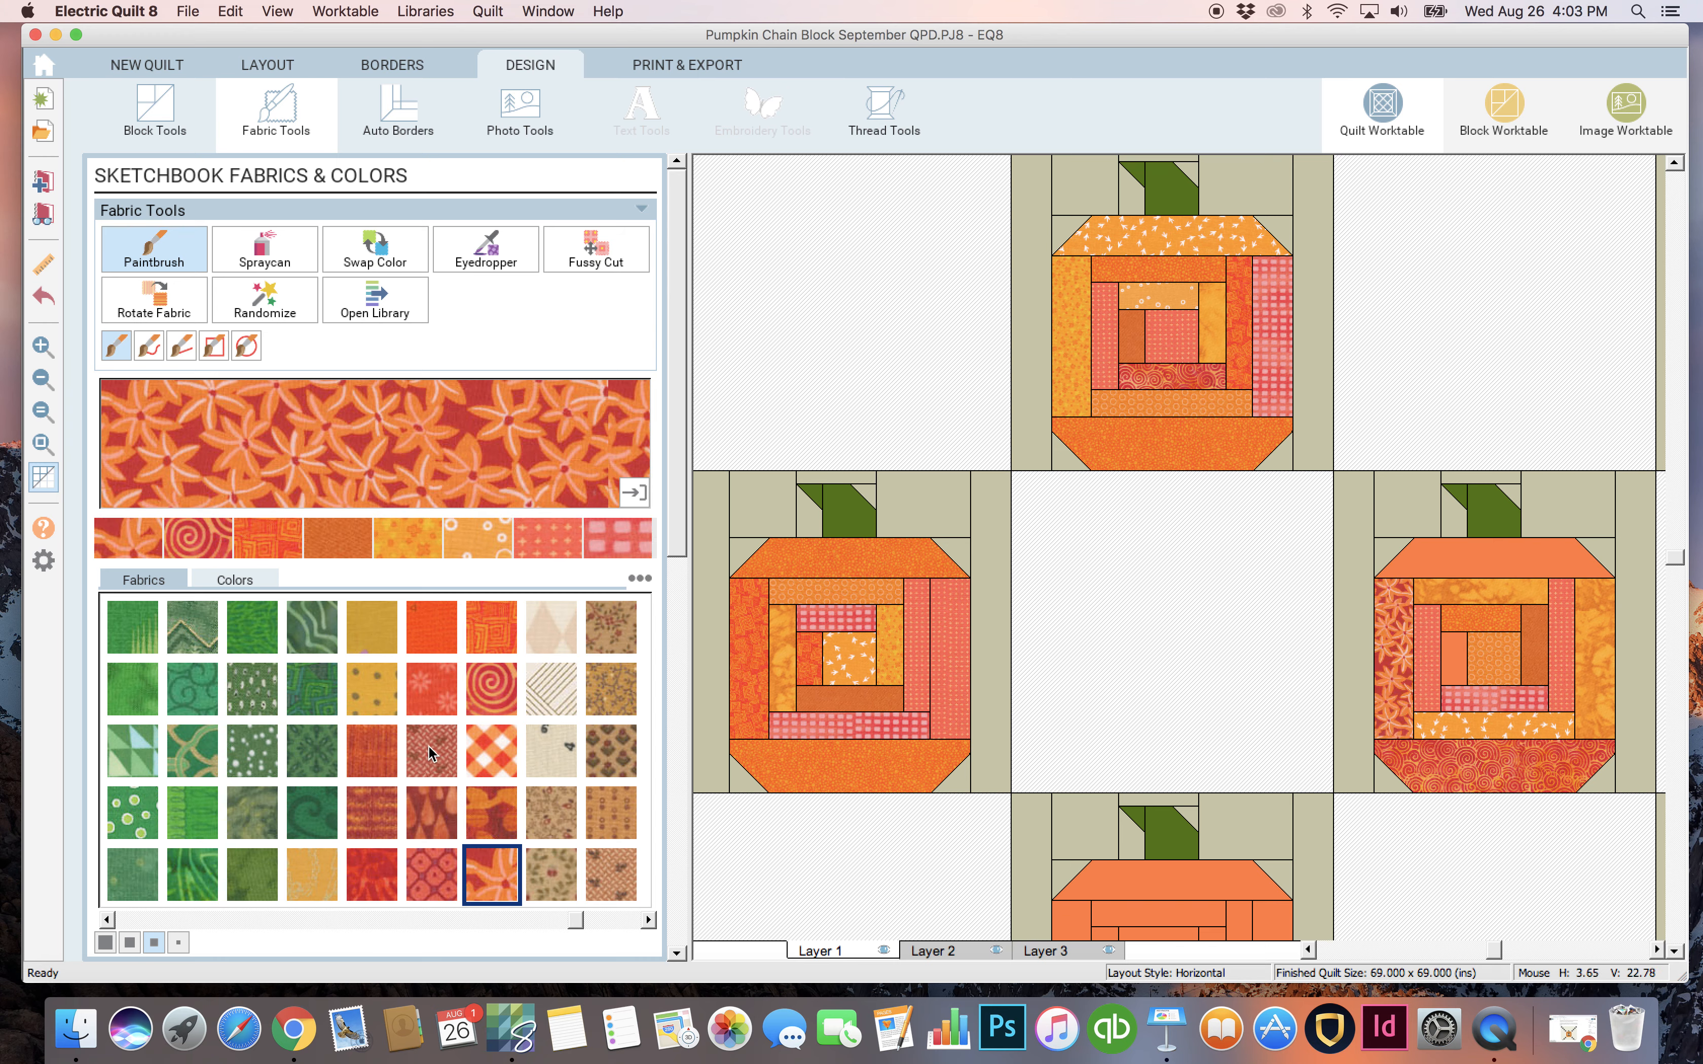
Try the plain rust woven fabric on the left pumpkin's right side, and replace it with the horizontally striped rust woven fabric.
click(382, 753)
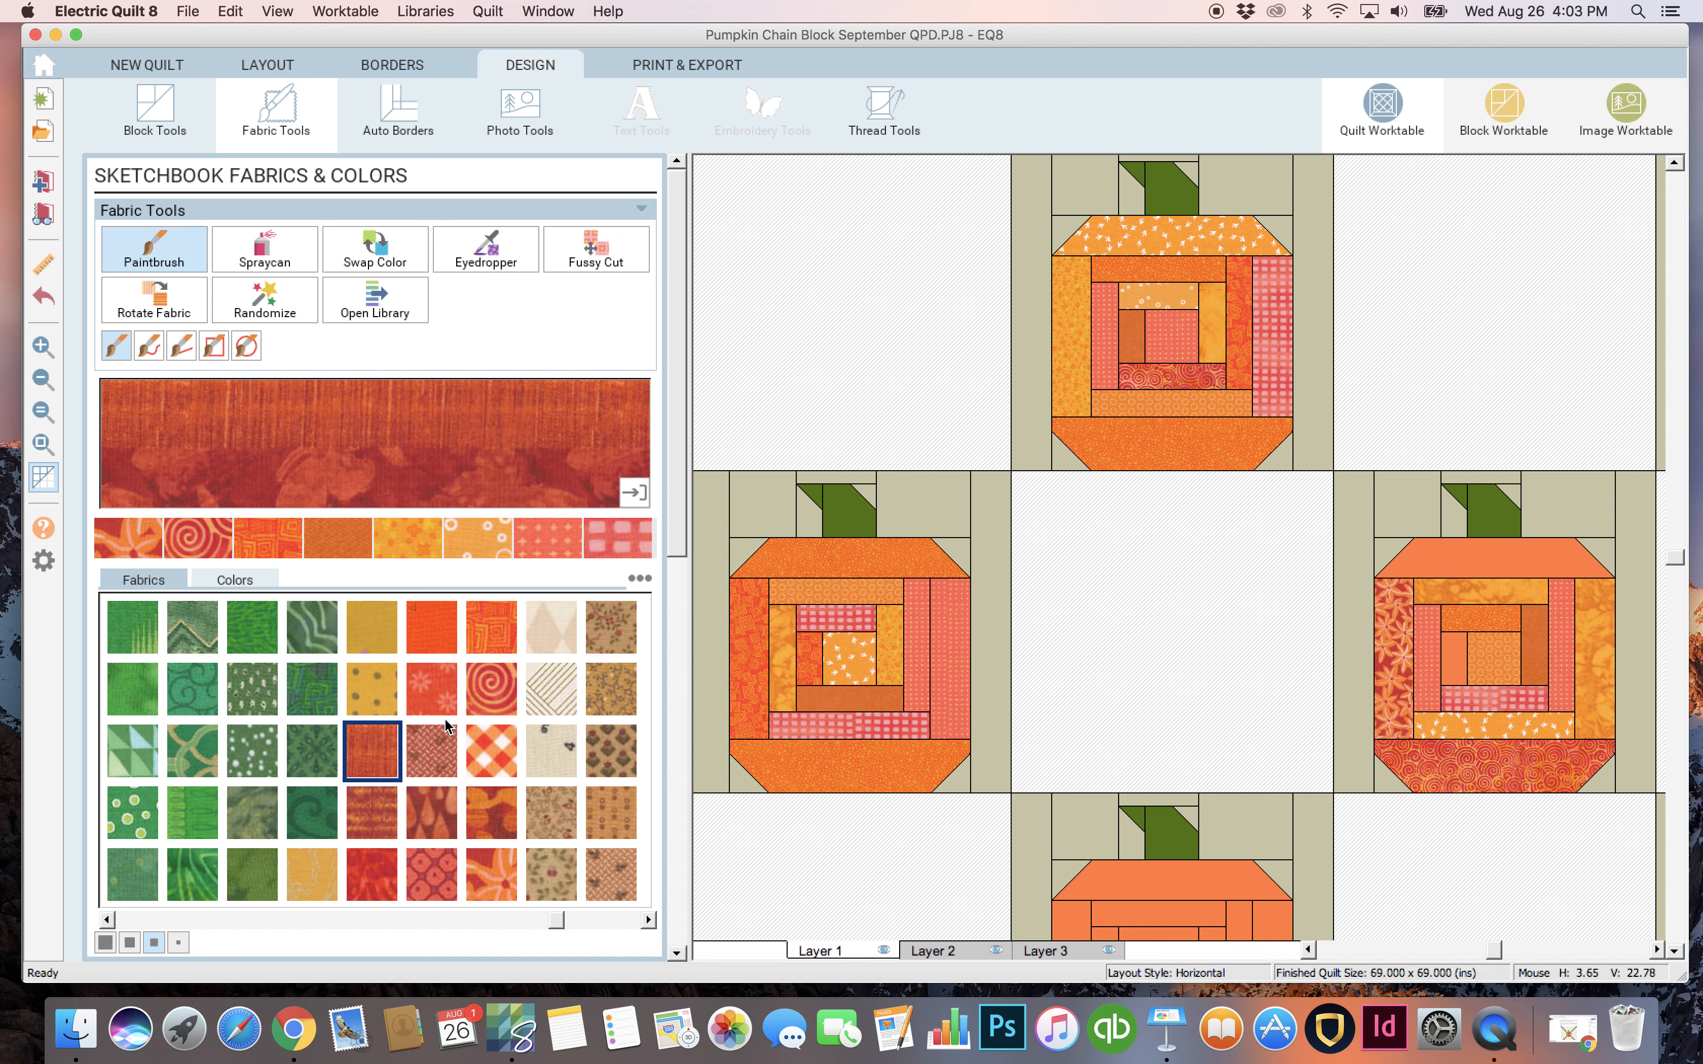
click(962, 637)
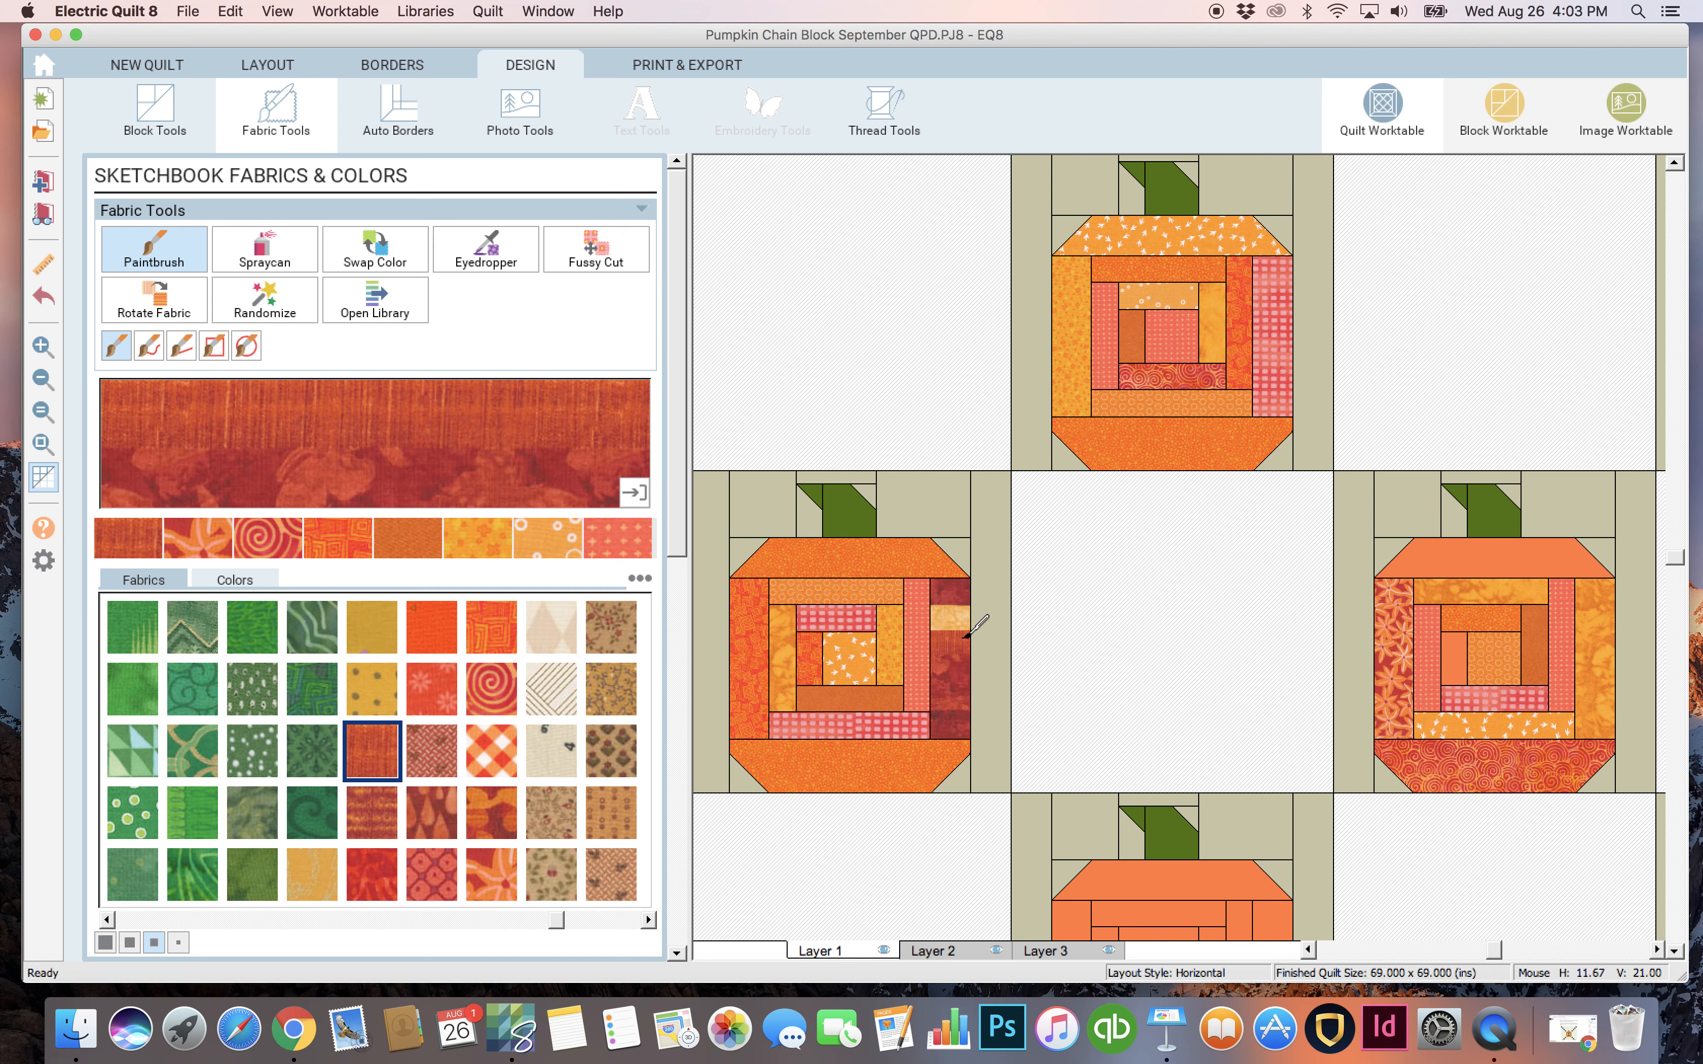
click(365, 820)
click(963, 612)
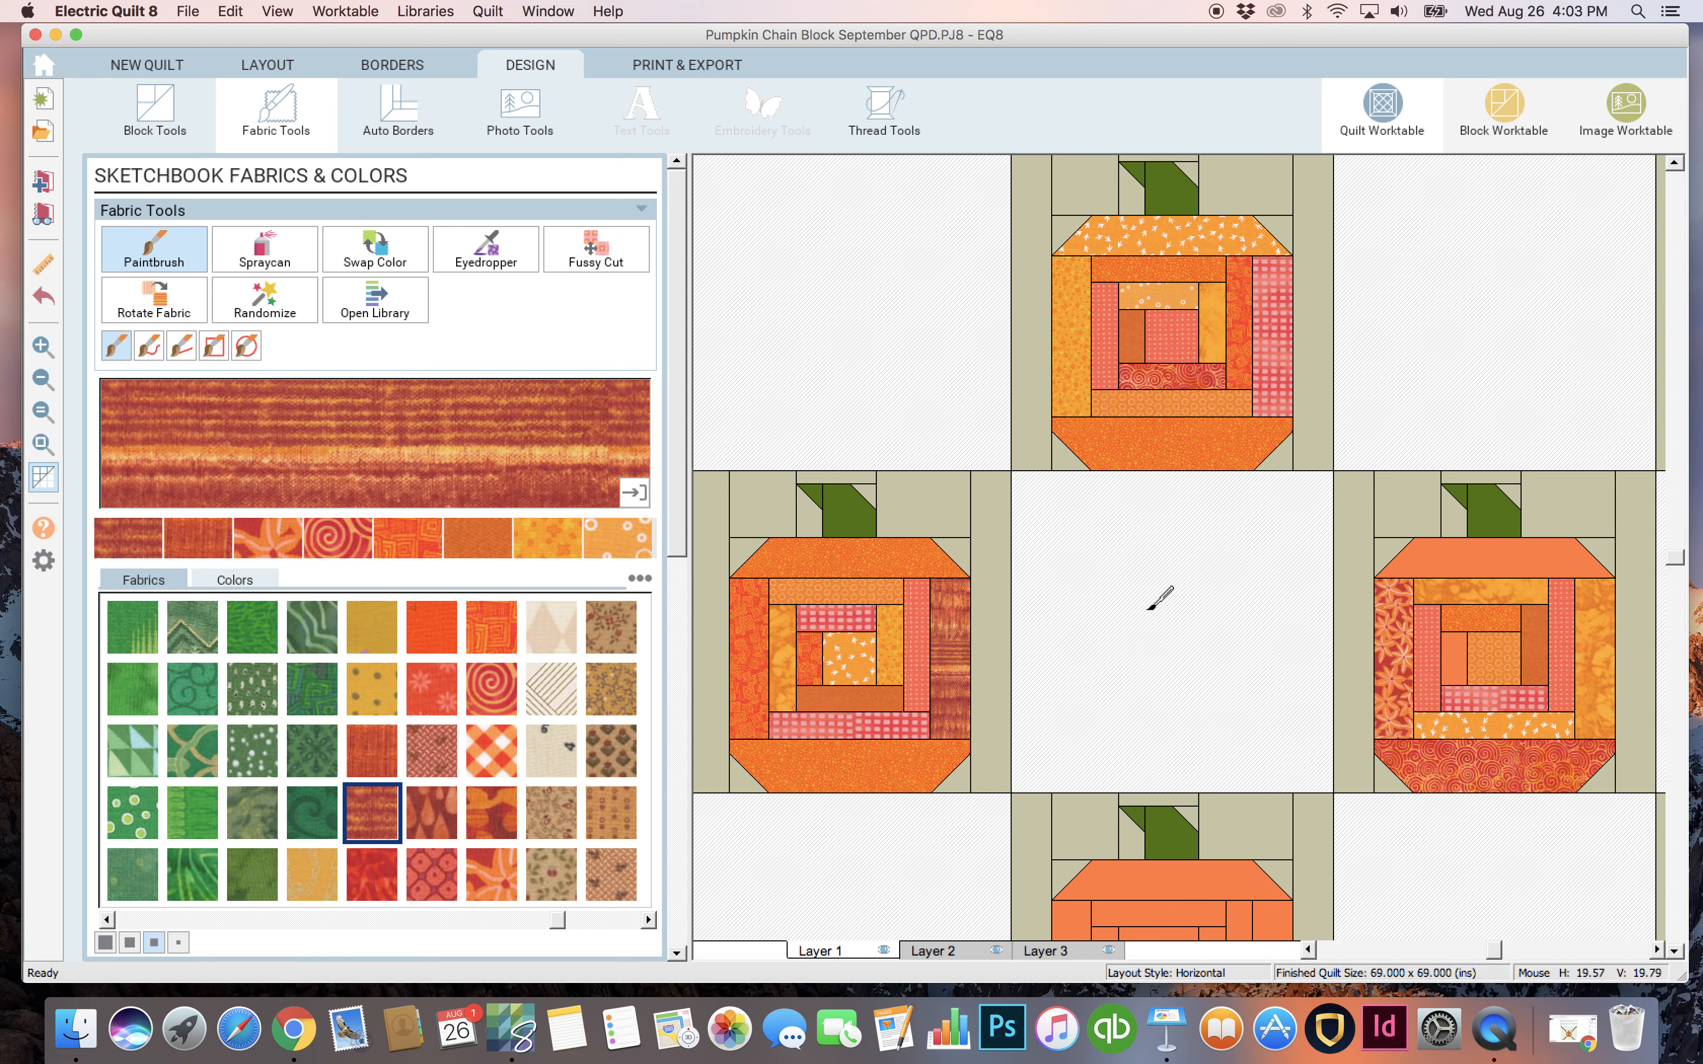
Paint the red fabric with small pink flowers onto the right pumpkin's top piece.
scroll(1160, 599, down, 3)
scroll(1160, 598, up, 5)
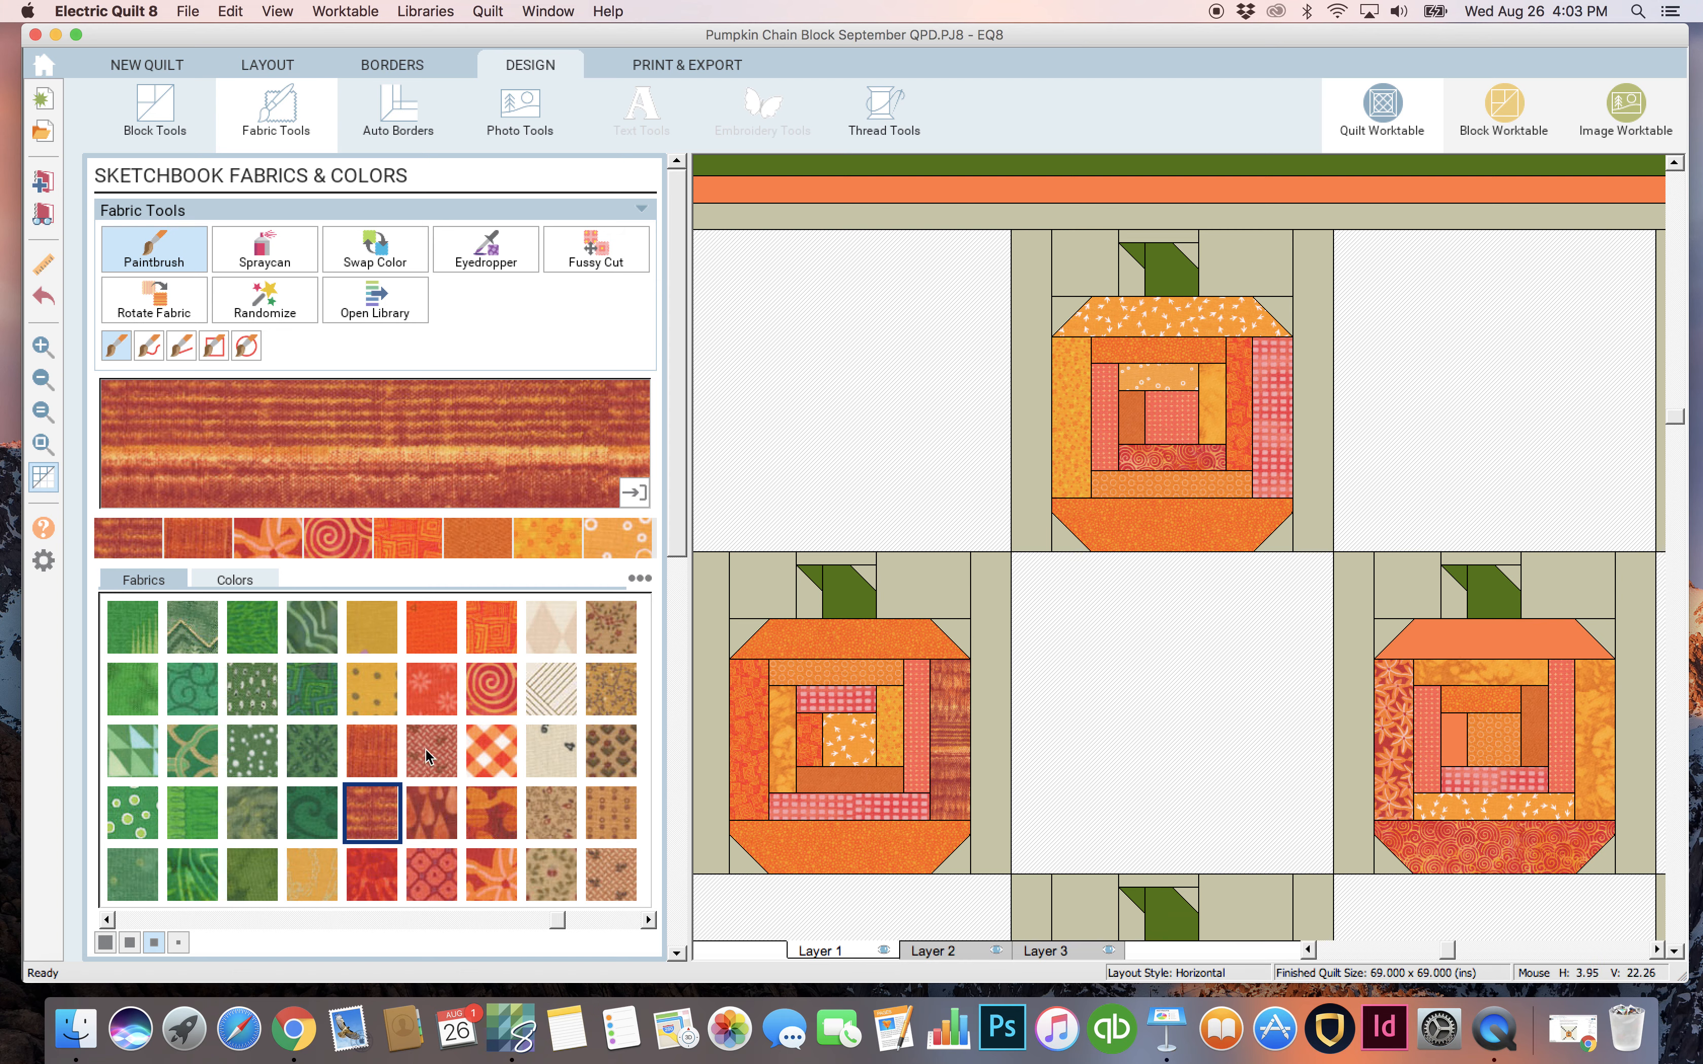
click(420, 693)
click(1430, 635)
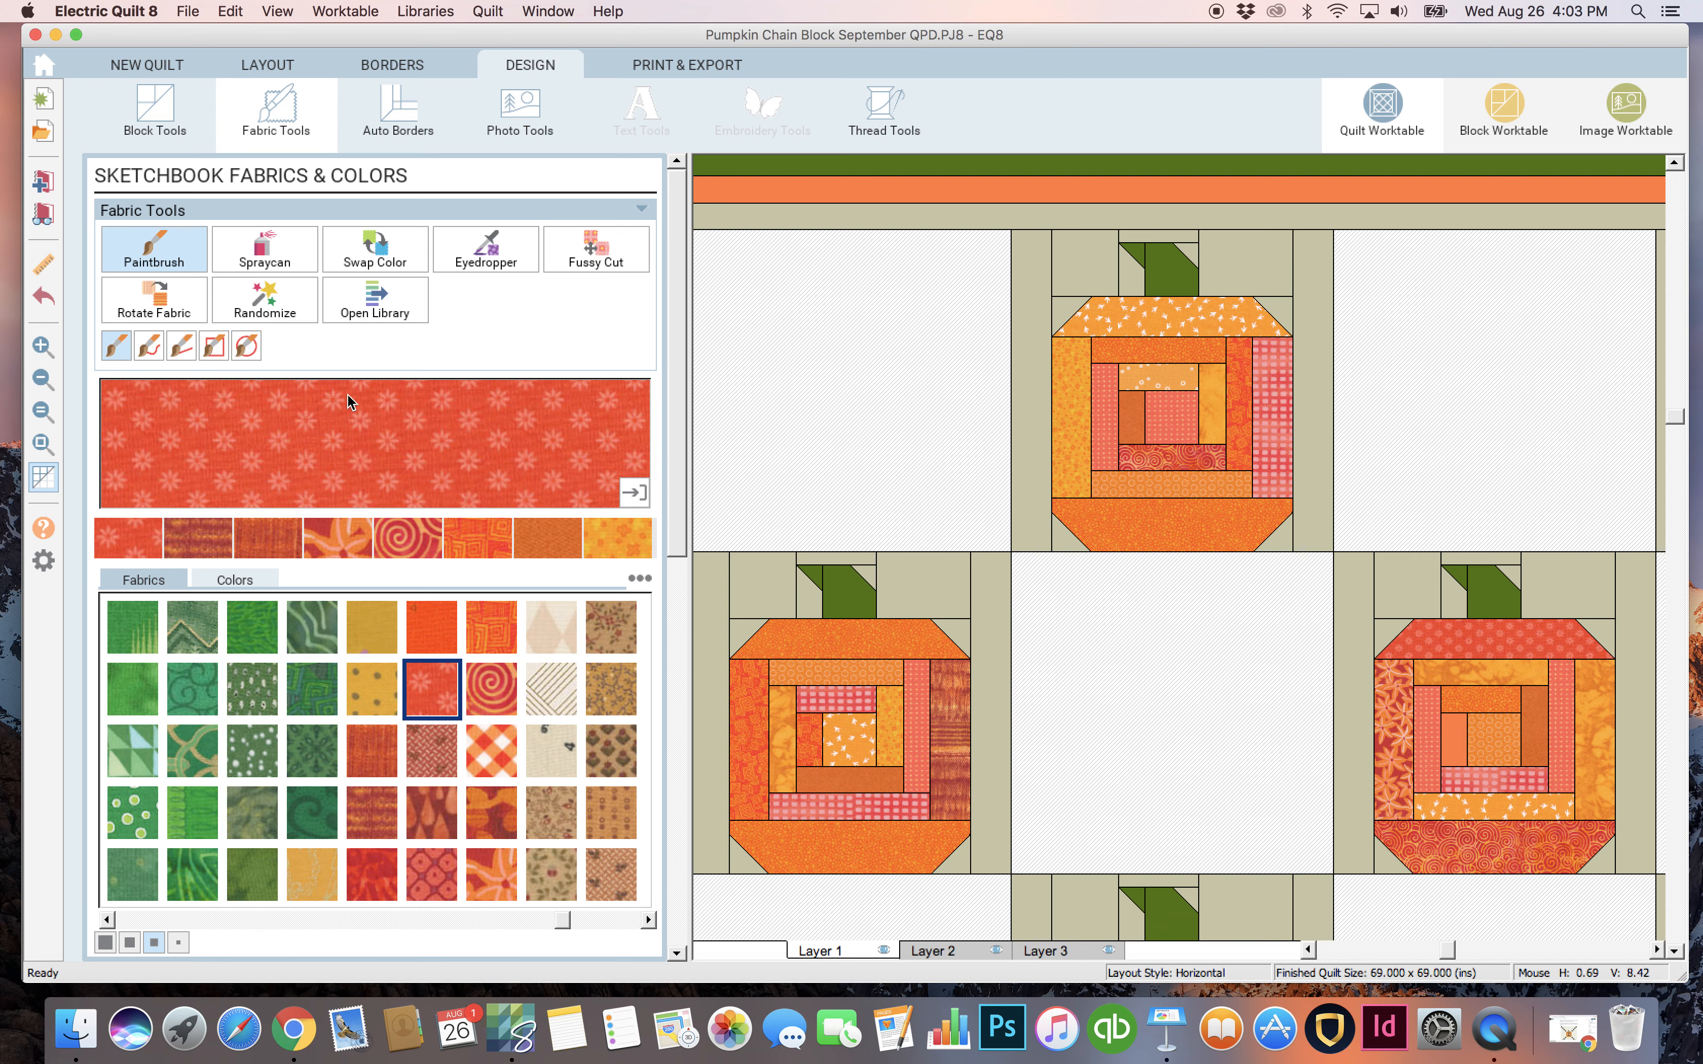
Paint the green squares print onto the left pumpkin's stem and upper pumpkin's stem tip, and the green swirl print onto the upper pumpkin's stem.
click(310, 693)
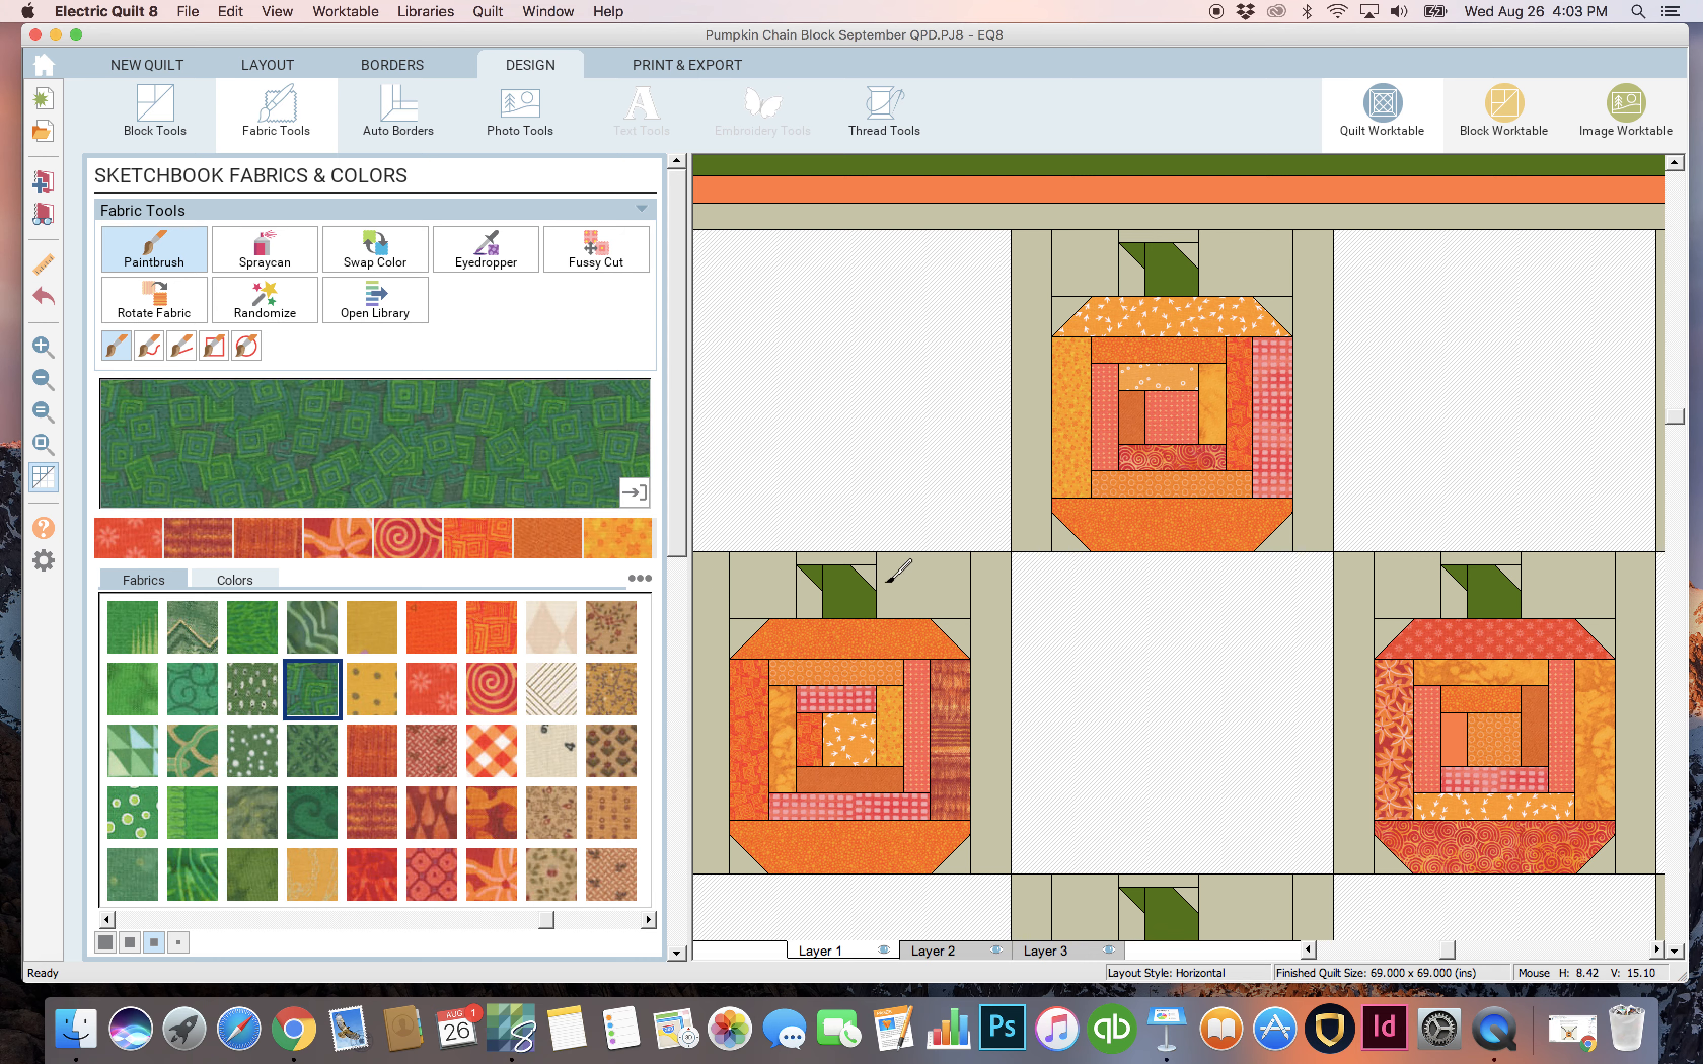
click(847, 592)
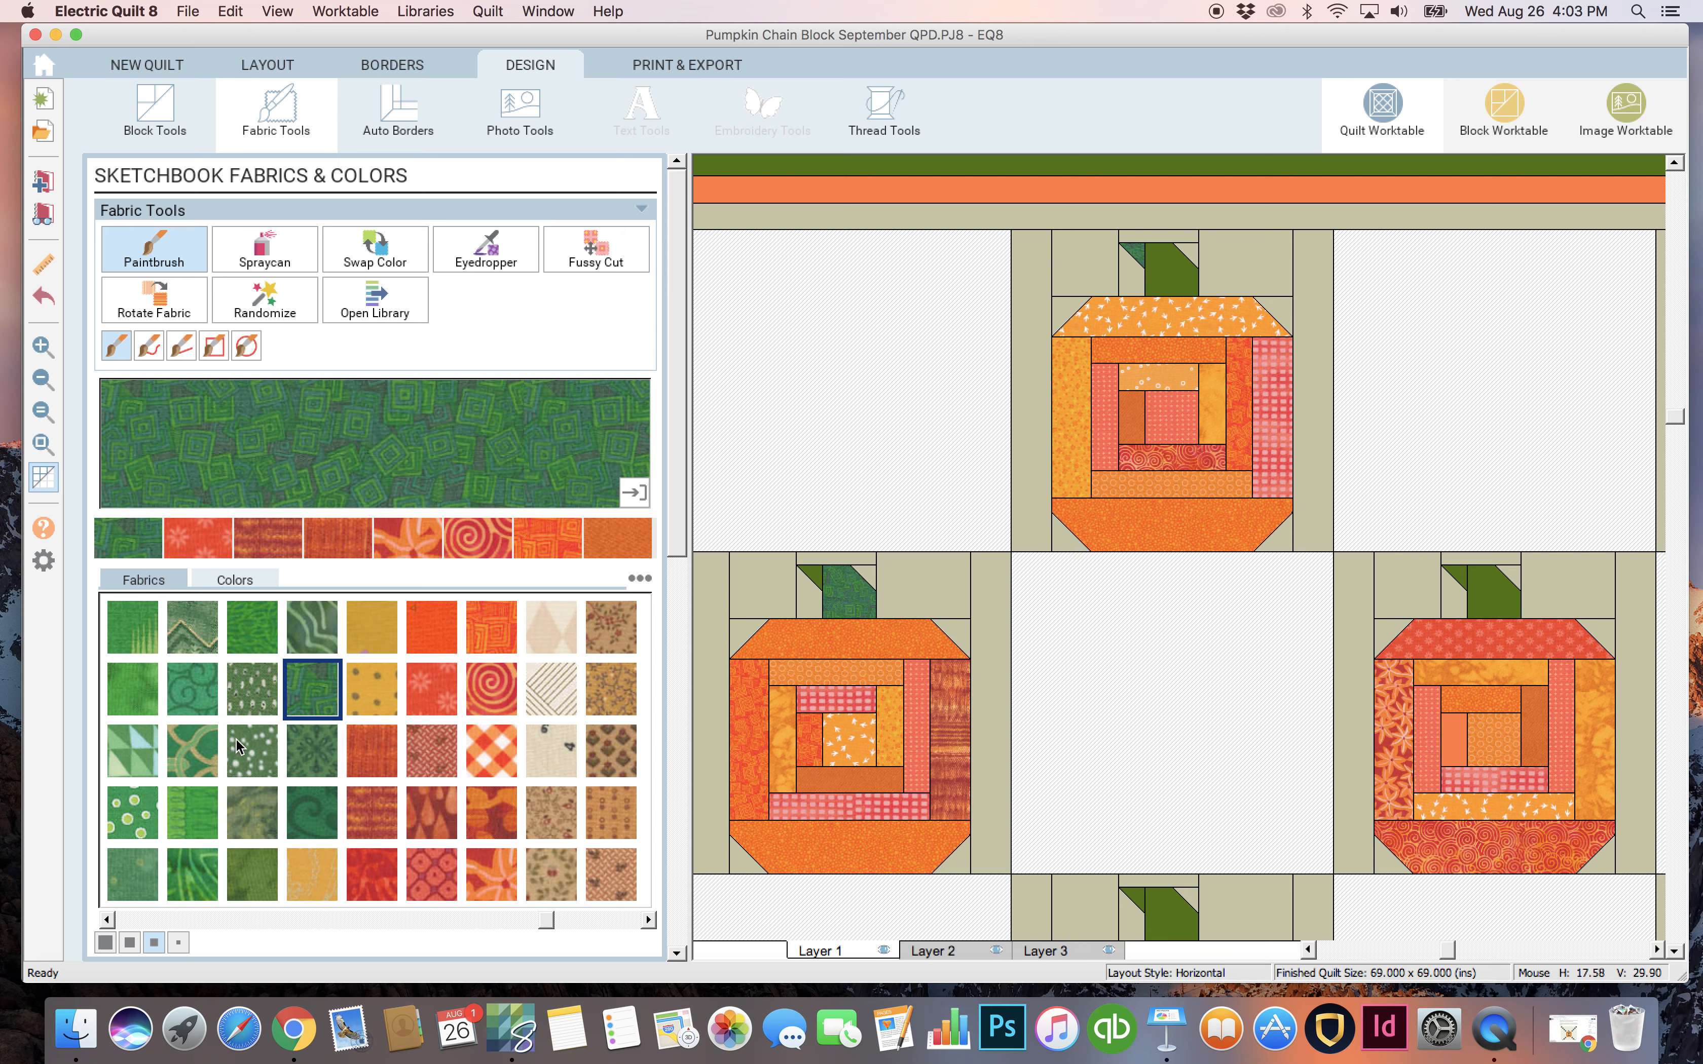
click(192, 688)
click(1168, 271)
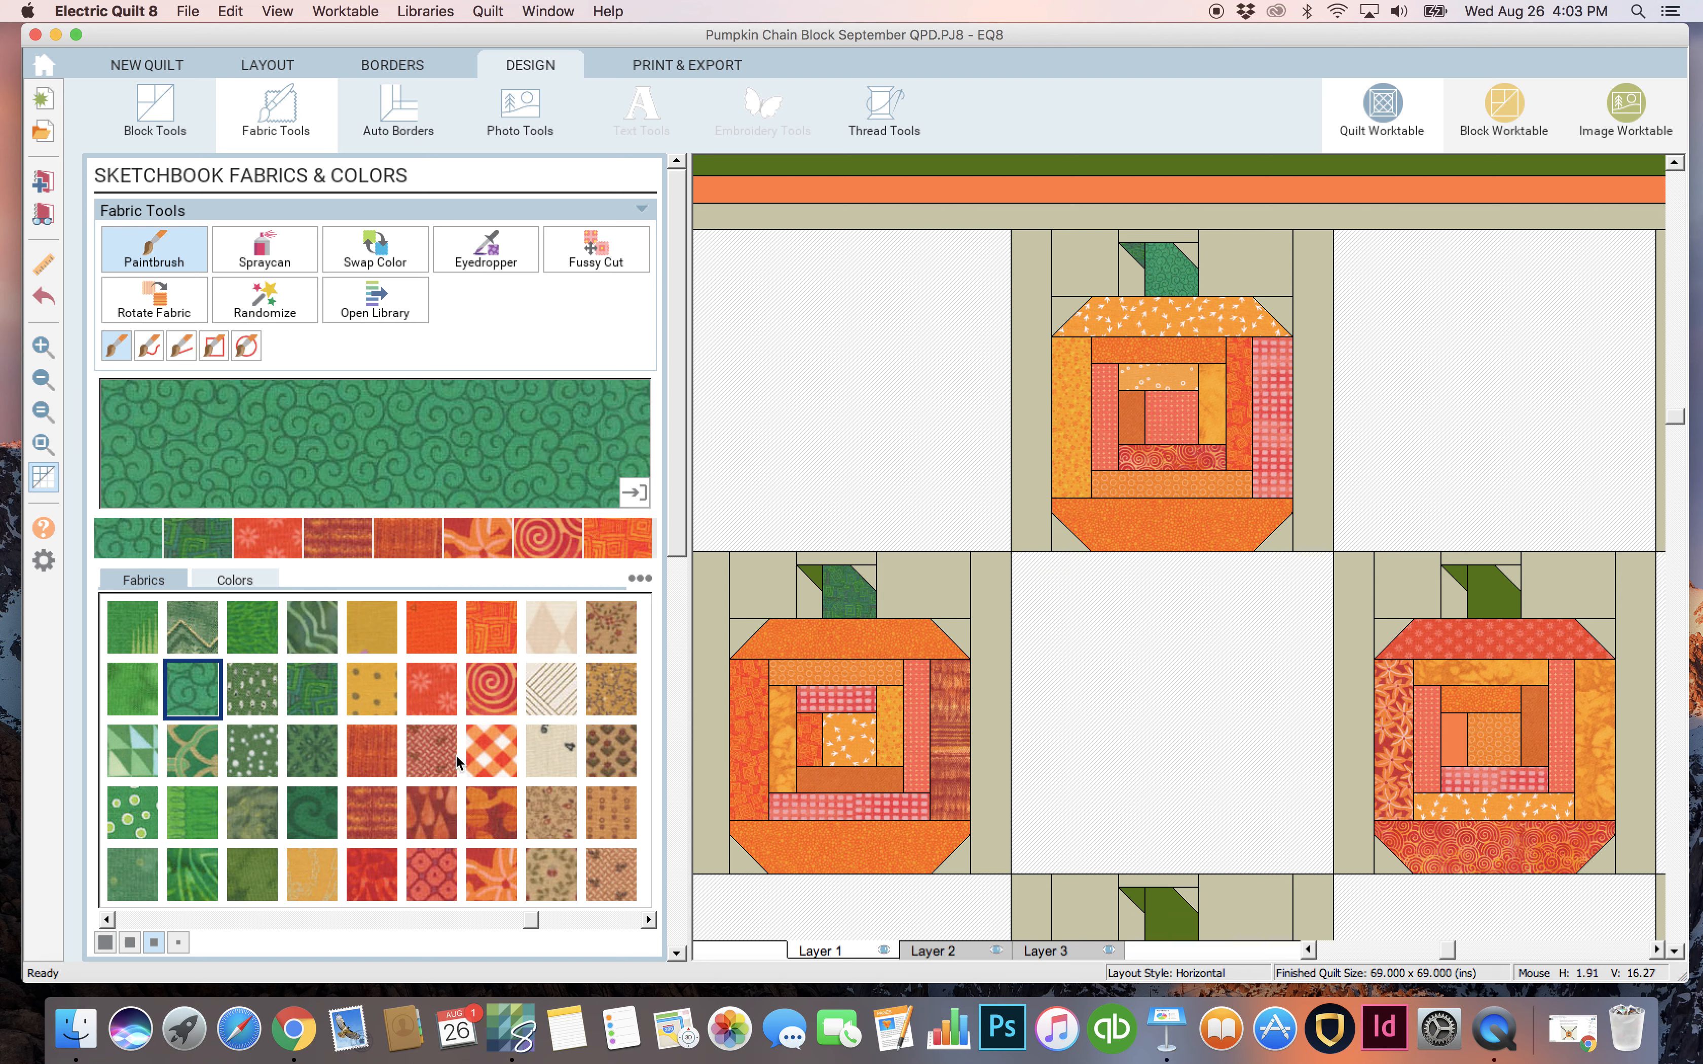
Paint the bright green striped print onto the left pumpkin's stem tip, and the mottled bright green fabric onto the right pumpkin's stem.
click(191, 817)
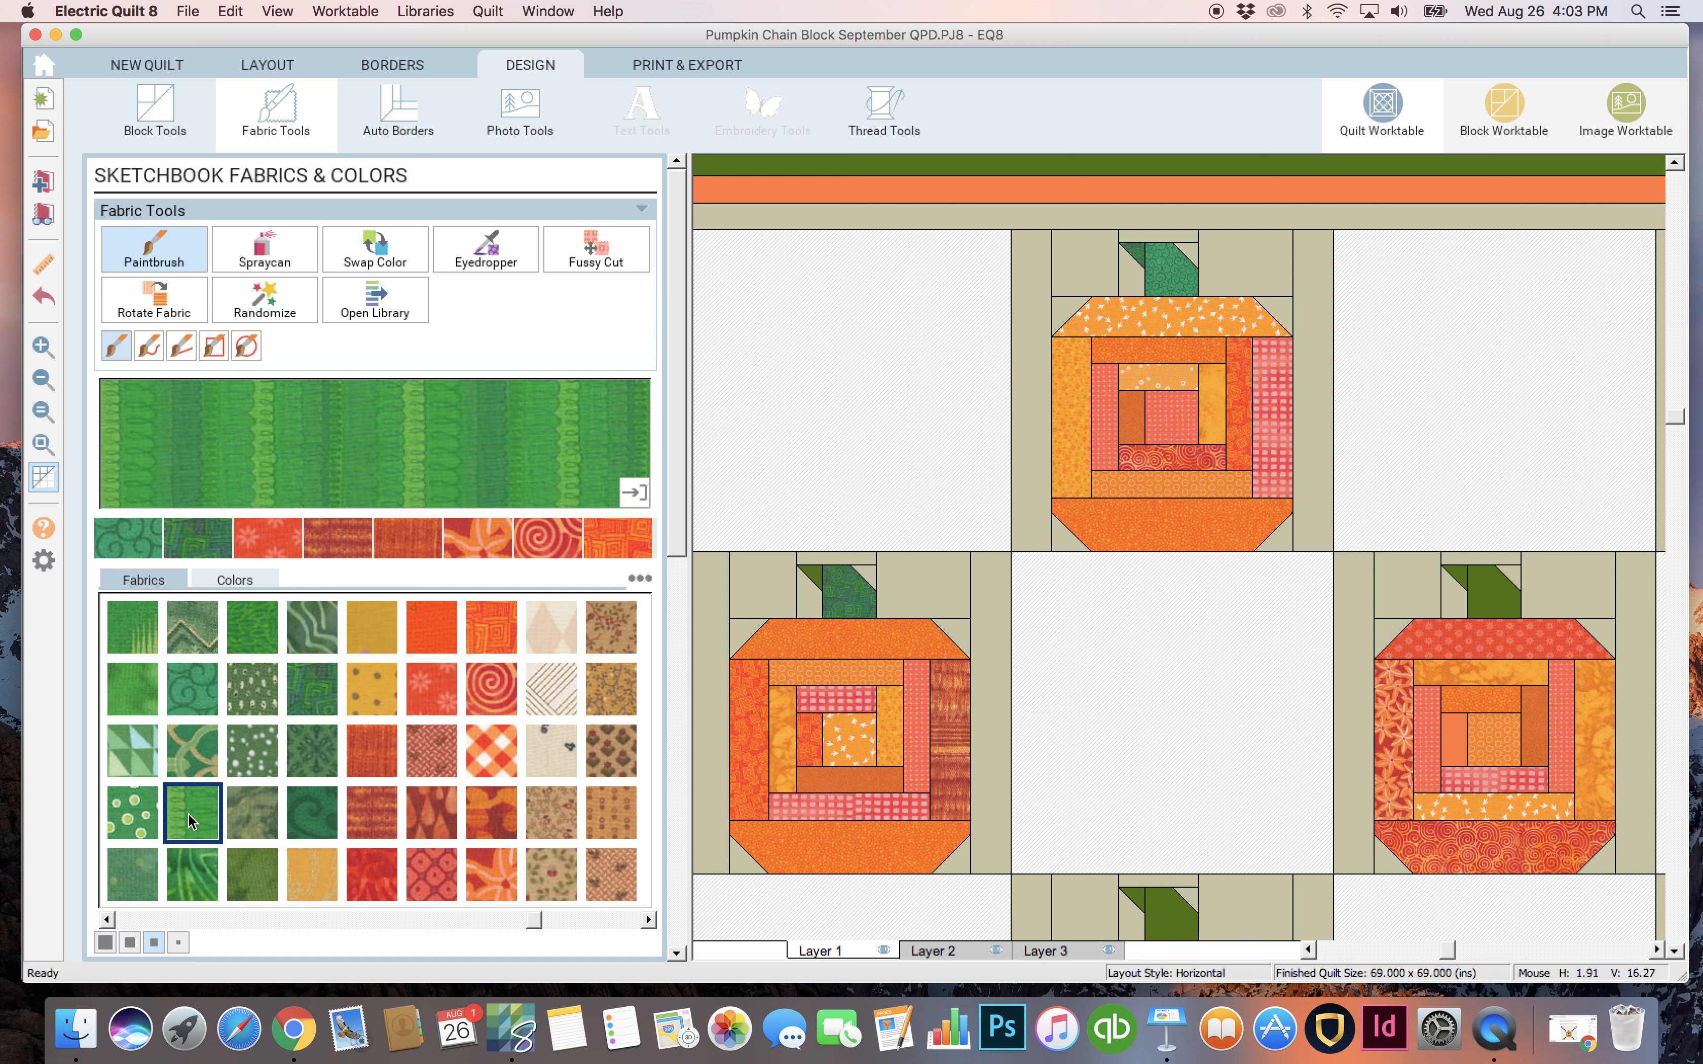
click(814, 567)
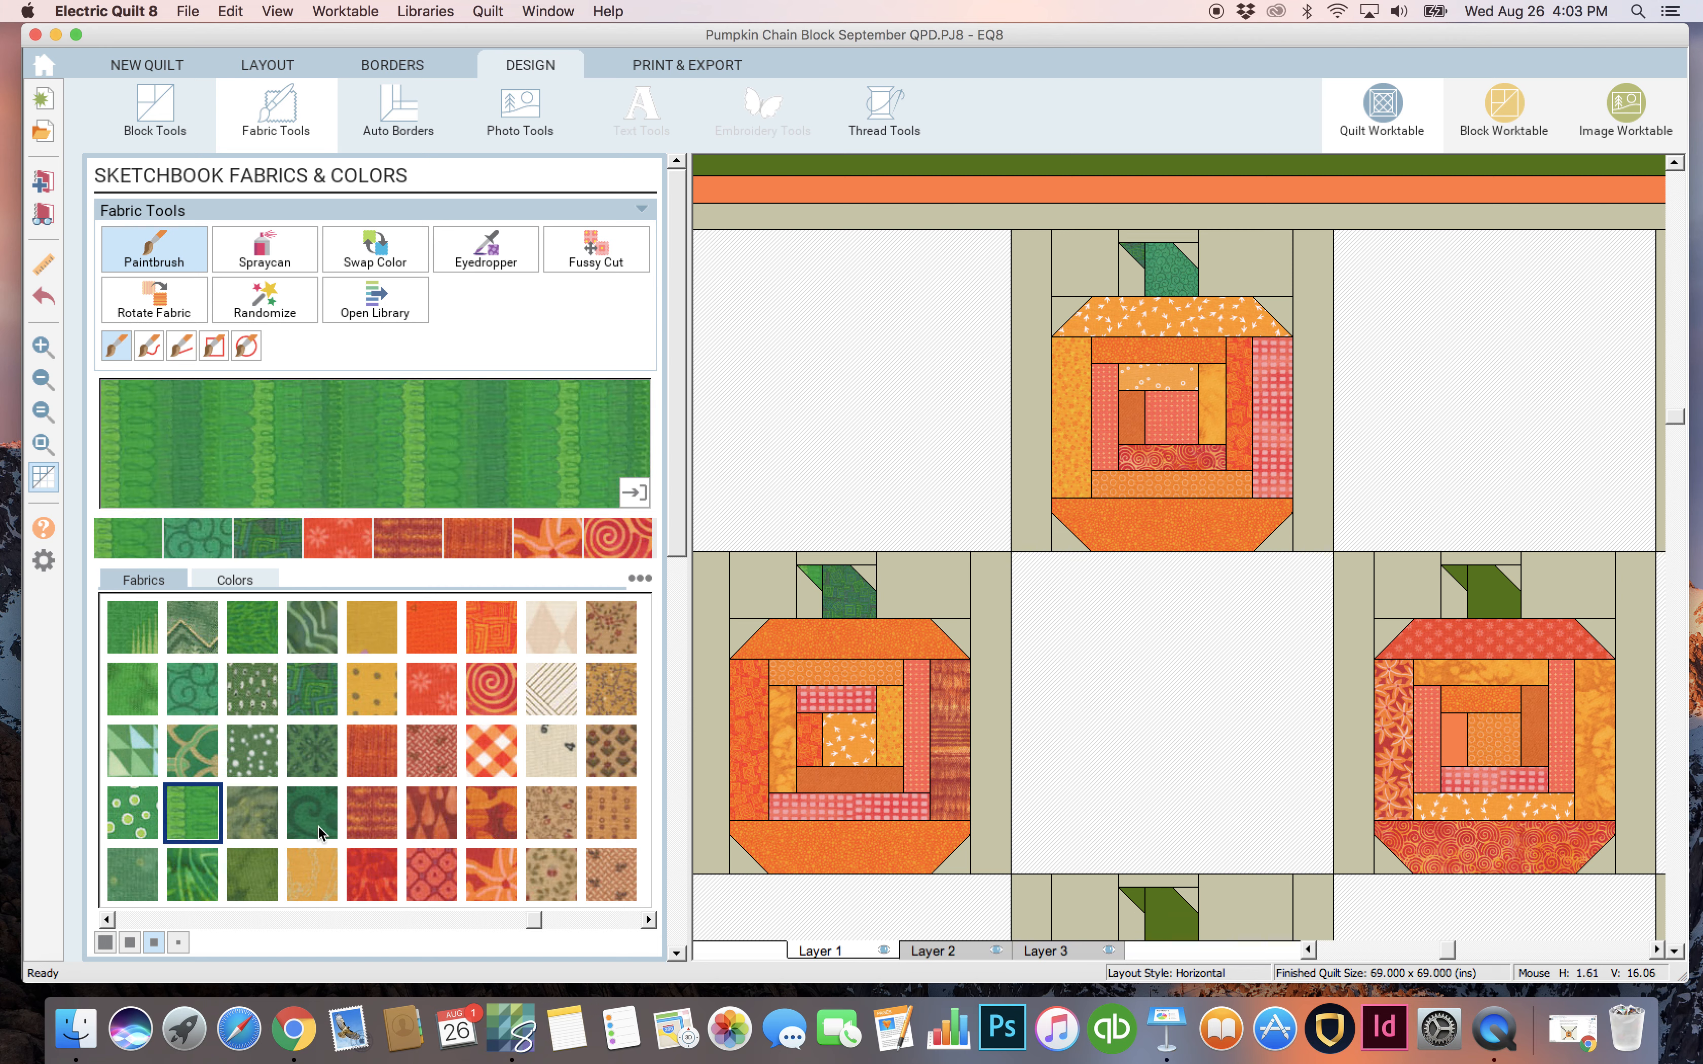
click(132, 751)
click(132, 689)
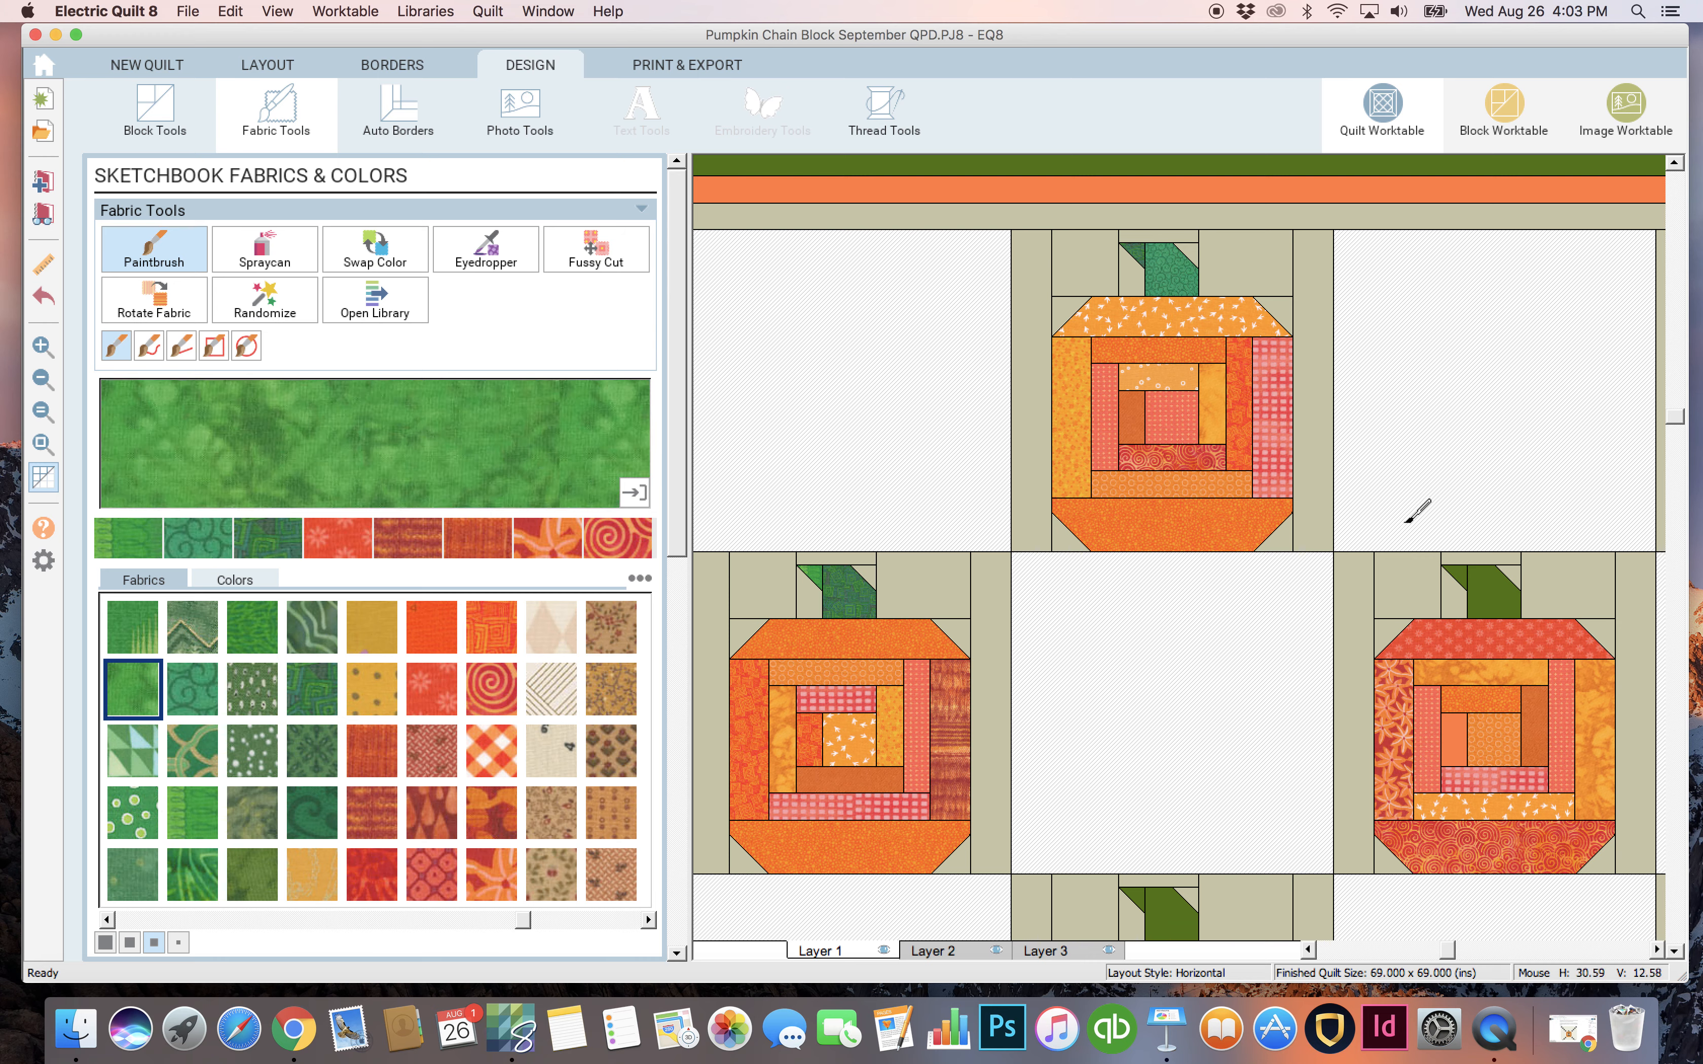
click(1481, 591)
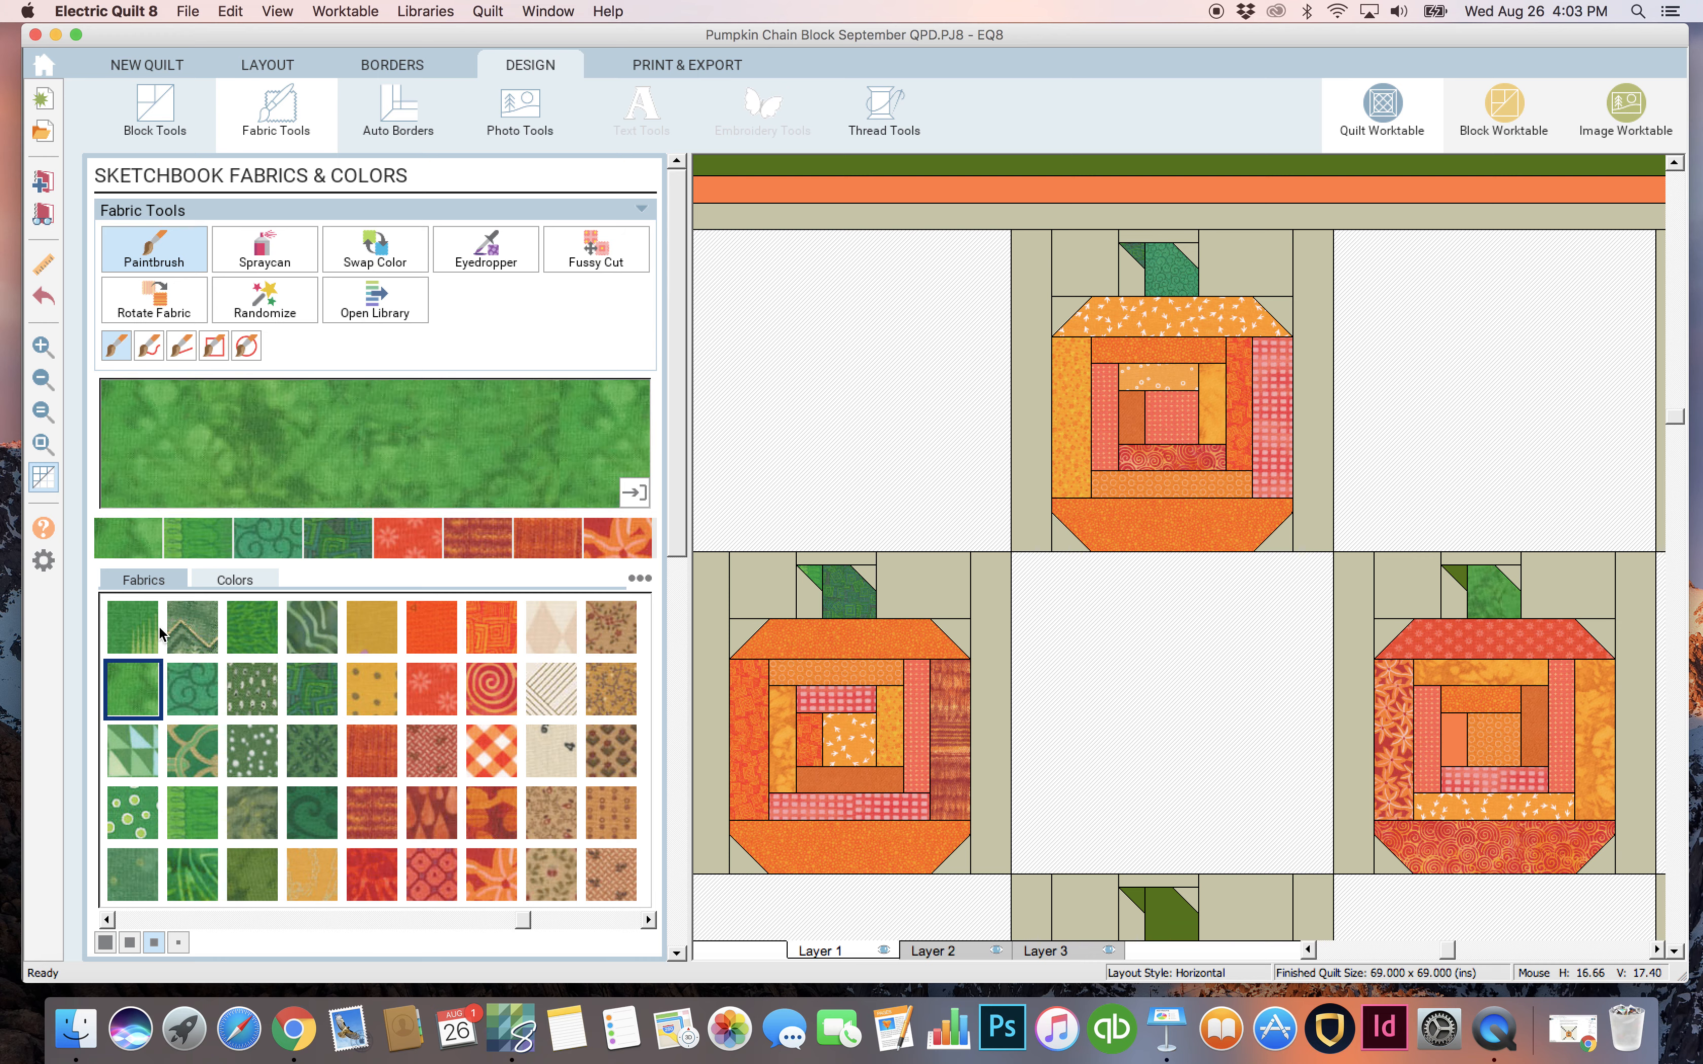
Paint the dark green print with light leafy lines onto the stem tips of the right and upper pumpkins.
click(317, 619)
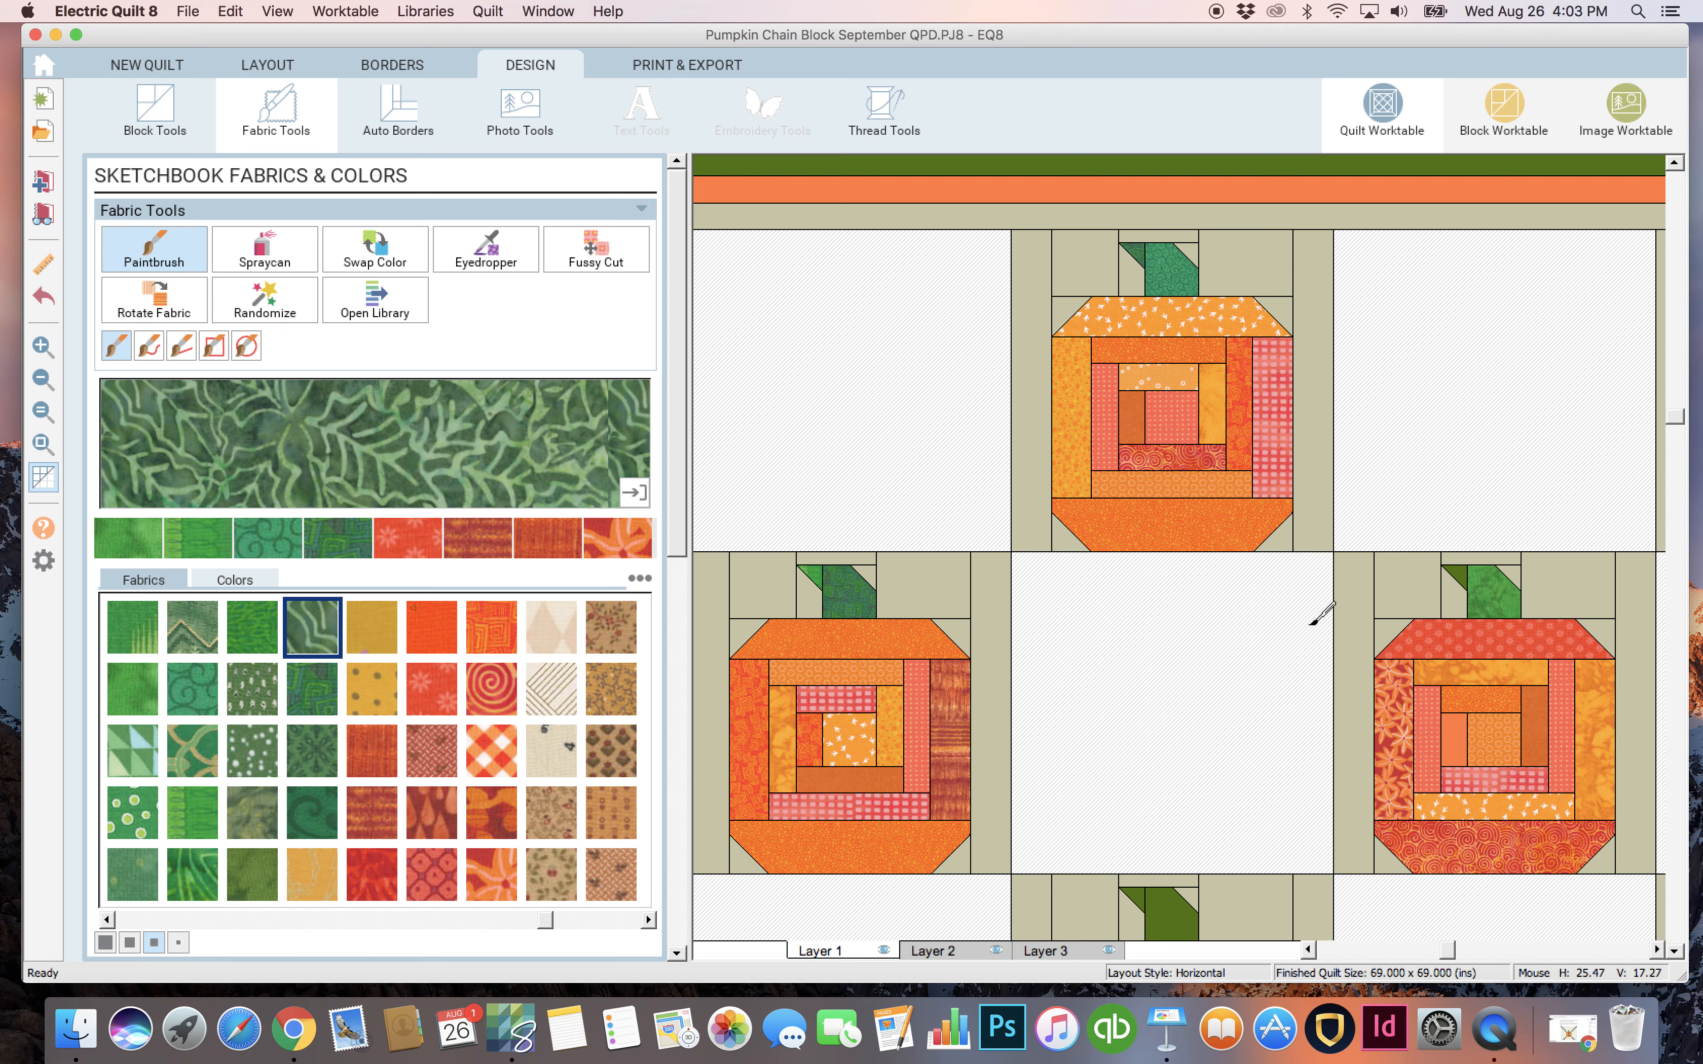
click(1460, 572)
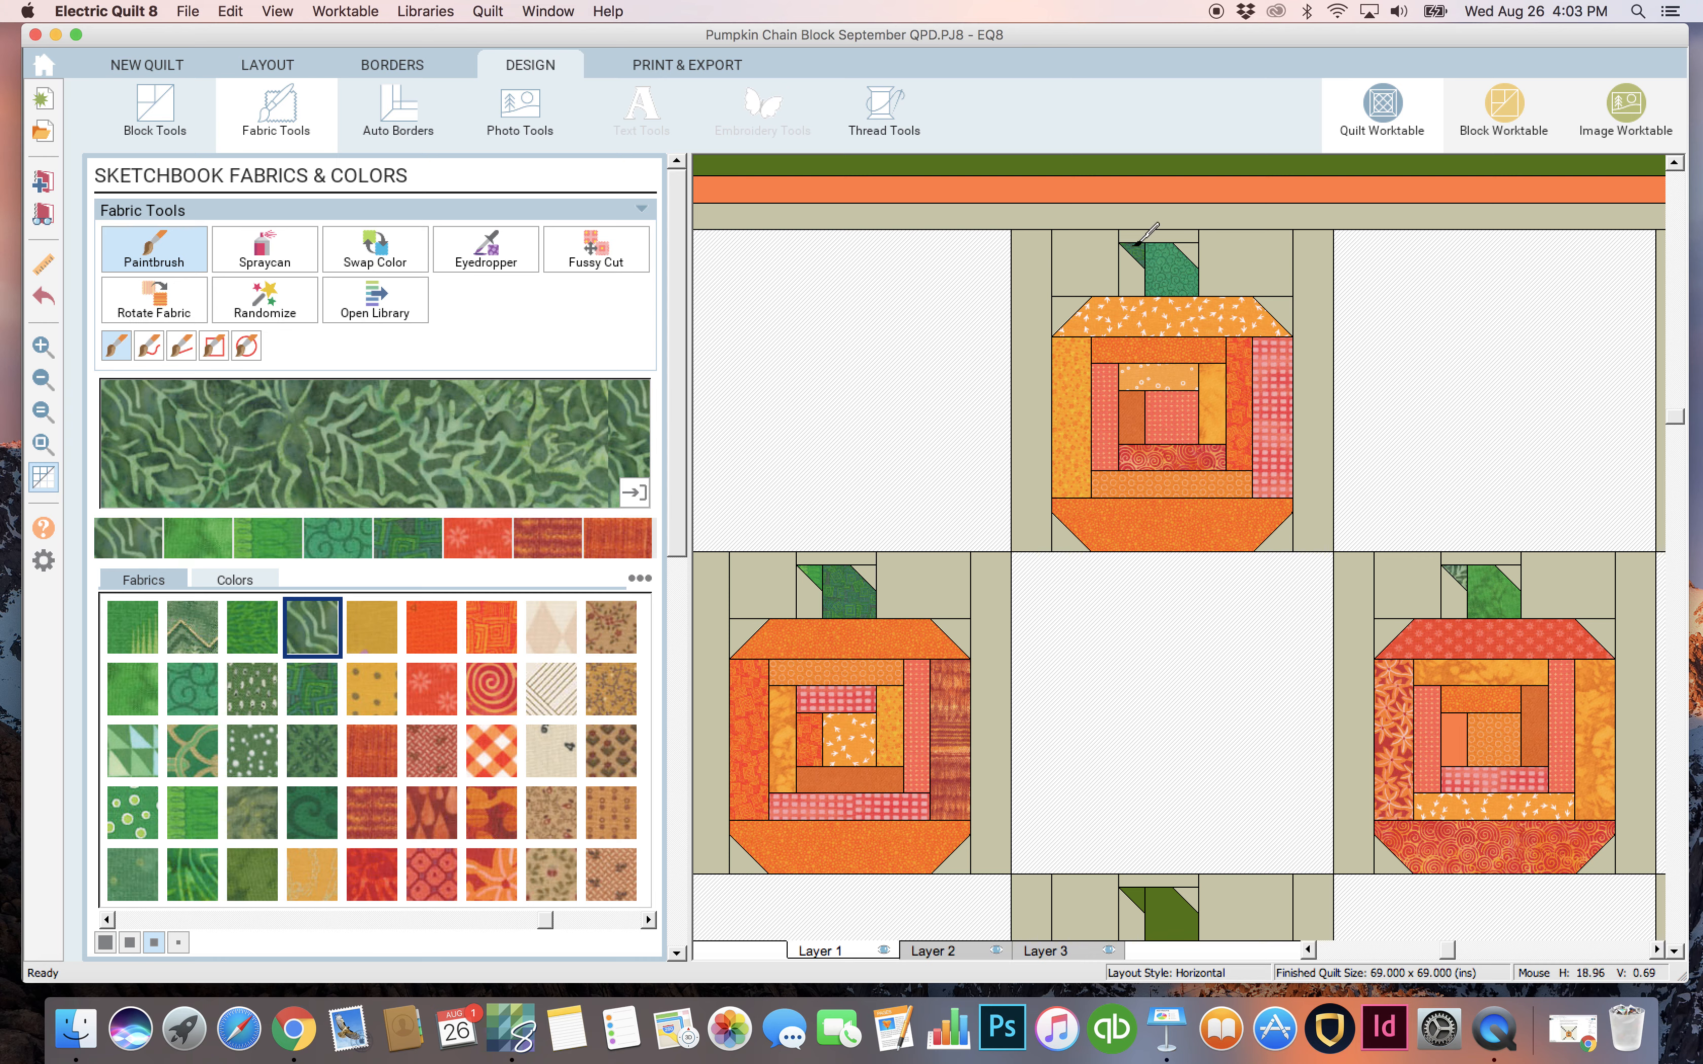
click(1129, 252)
Swap the solid beige background throughout the quilt for the gray alphabet sampler print.
drag(538, 922, 421, 974)
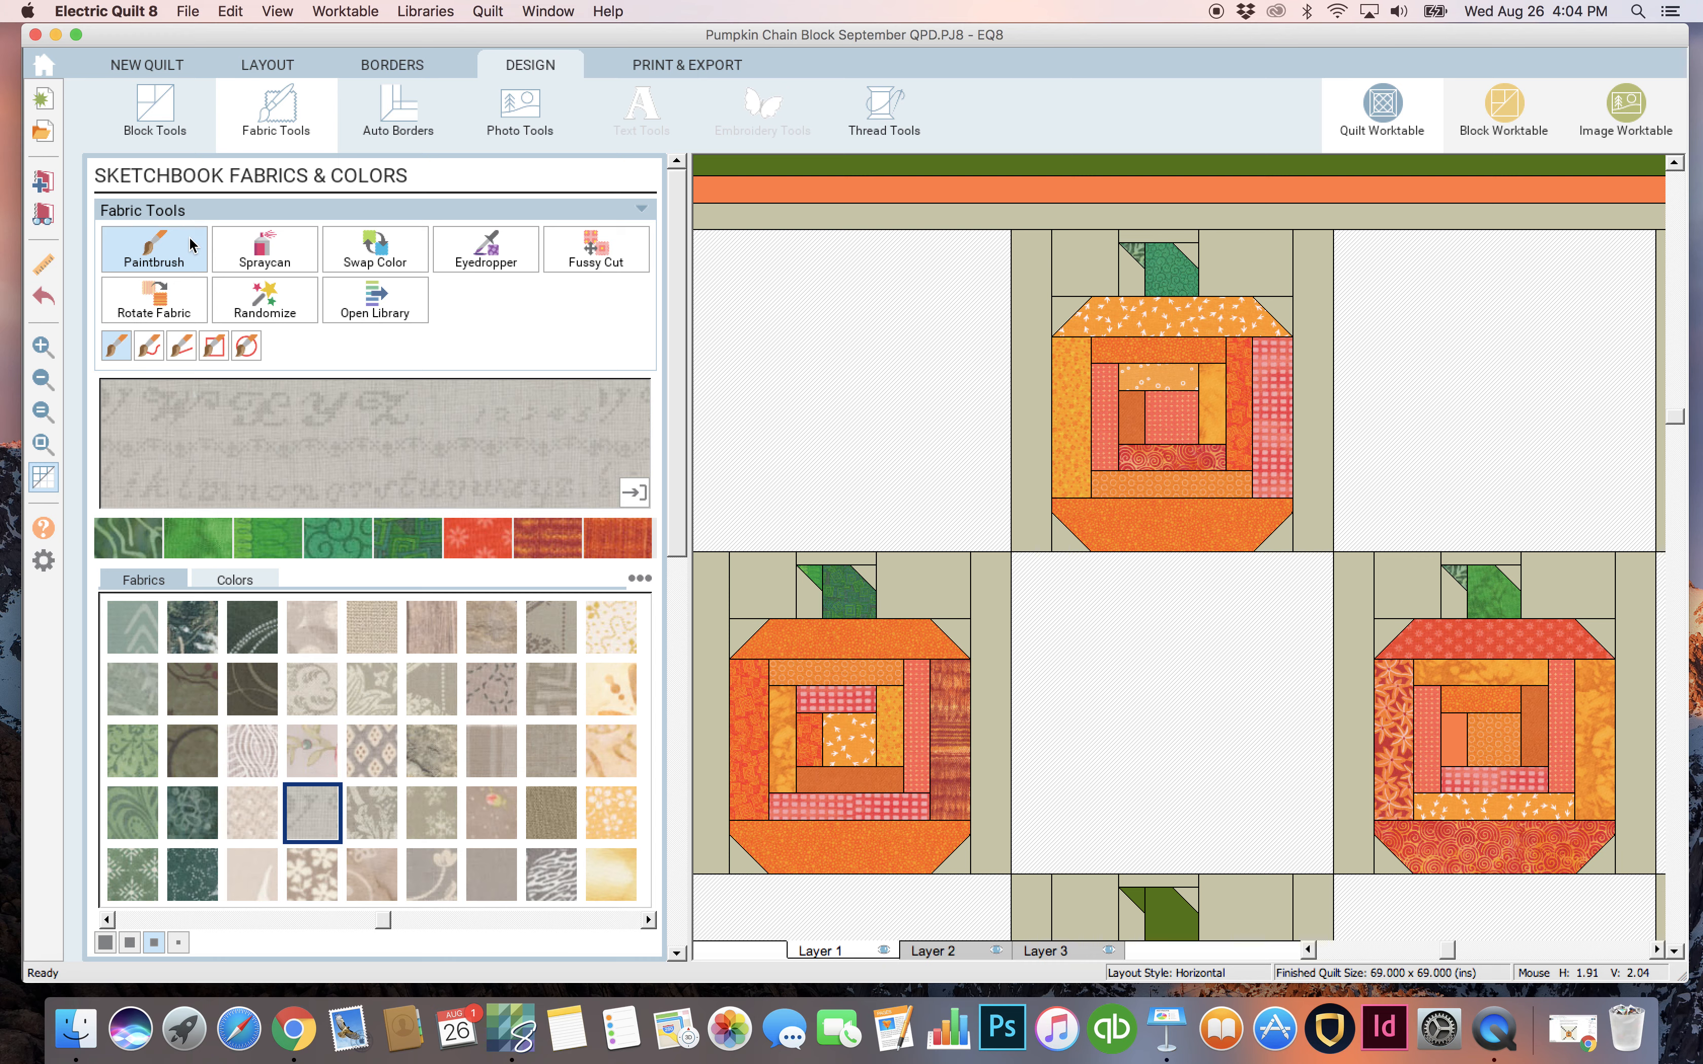
click(384, 257)
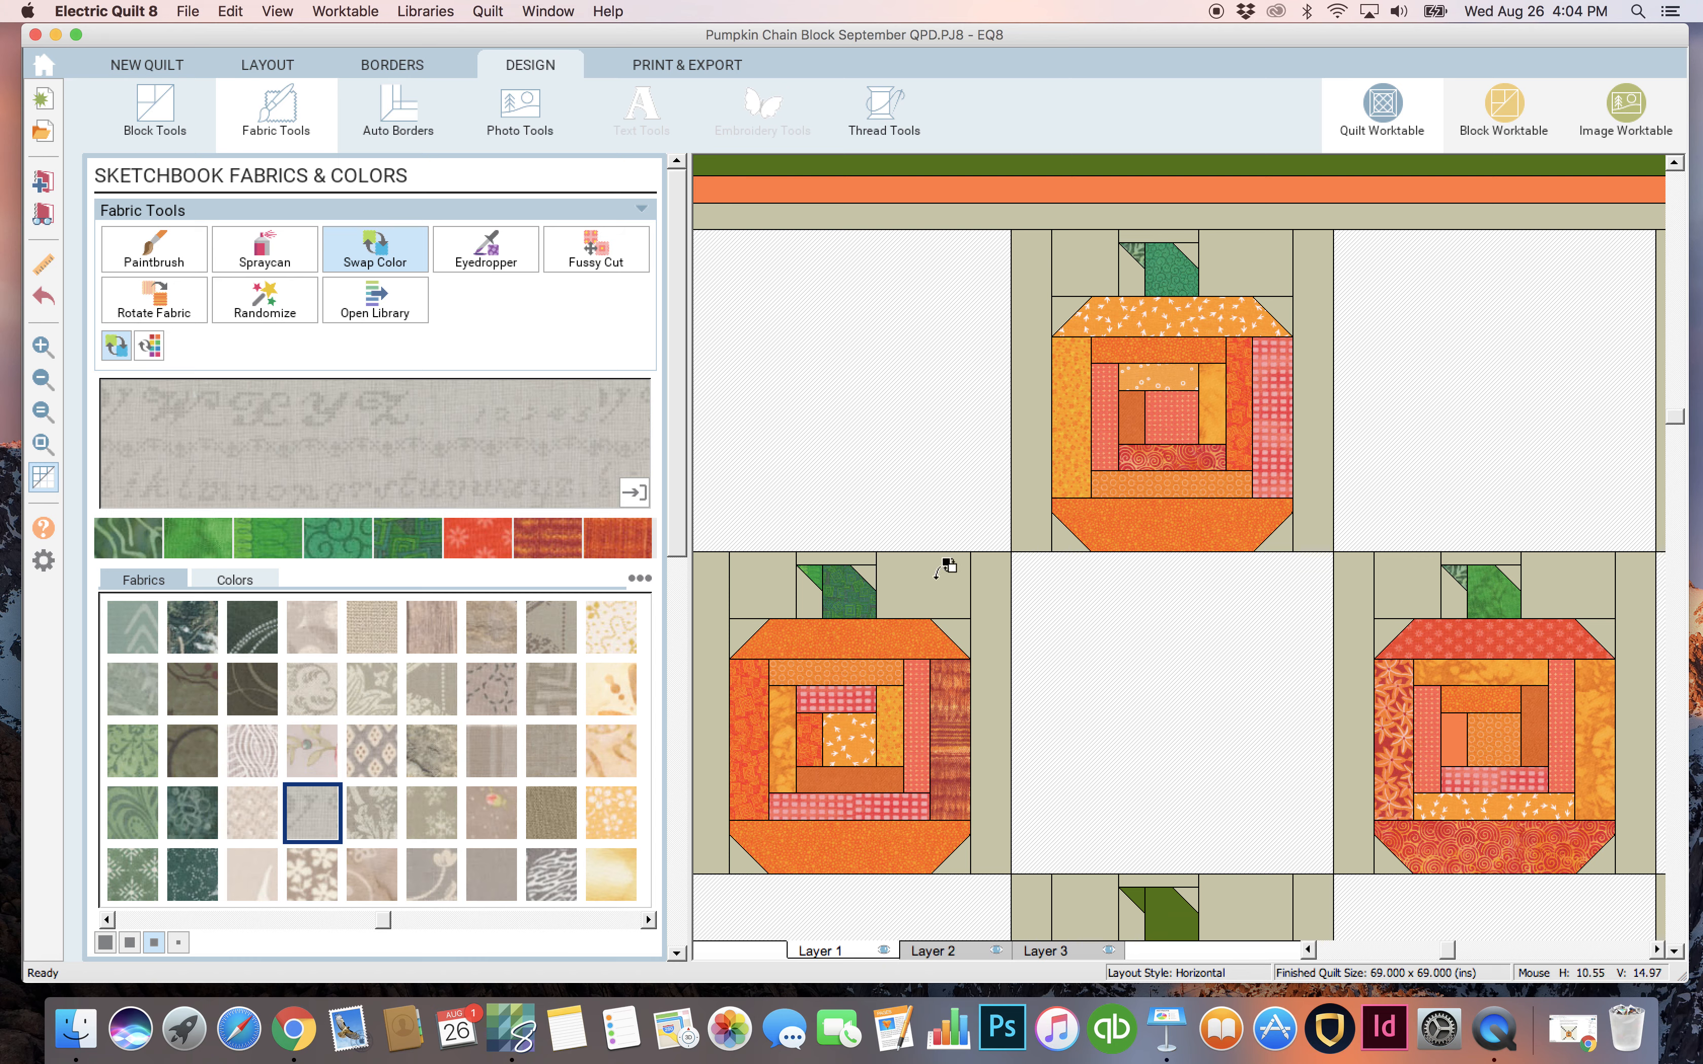
click(946, 566)
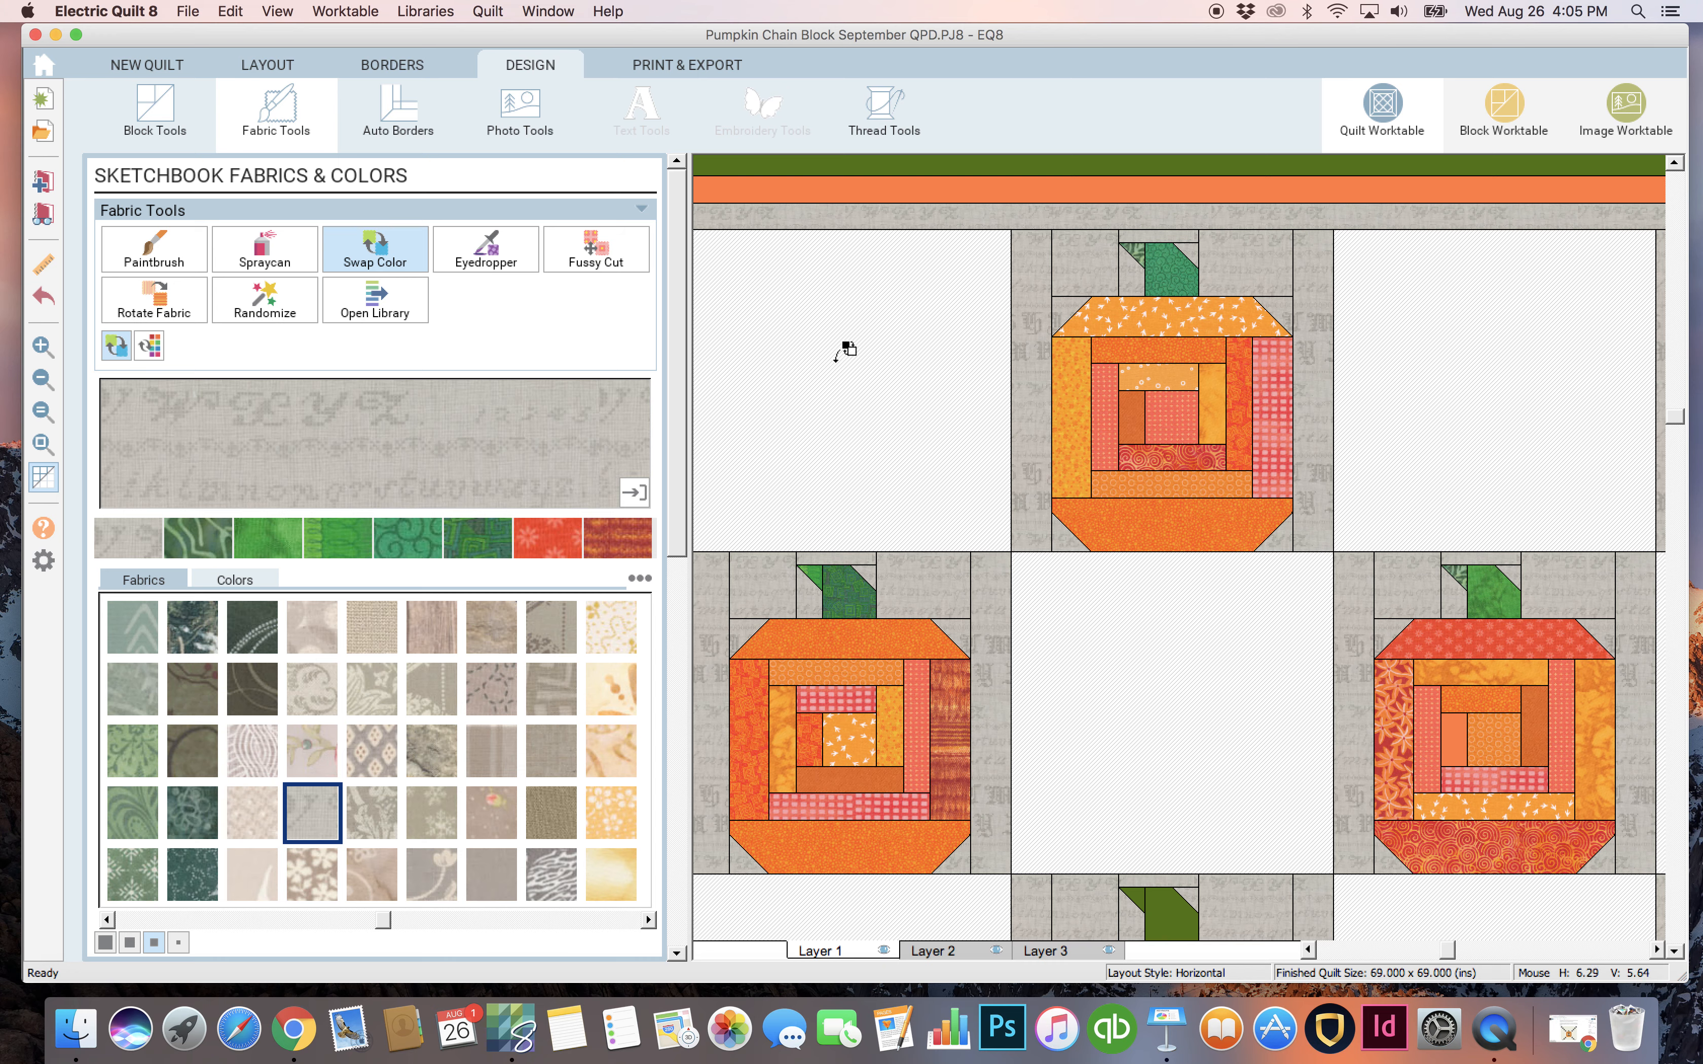
Check the whole quilt with patch outlines hidden, and examine the three print-fabric pumpkins up close.
click(44, 381)
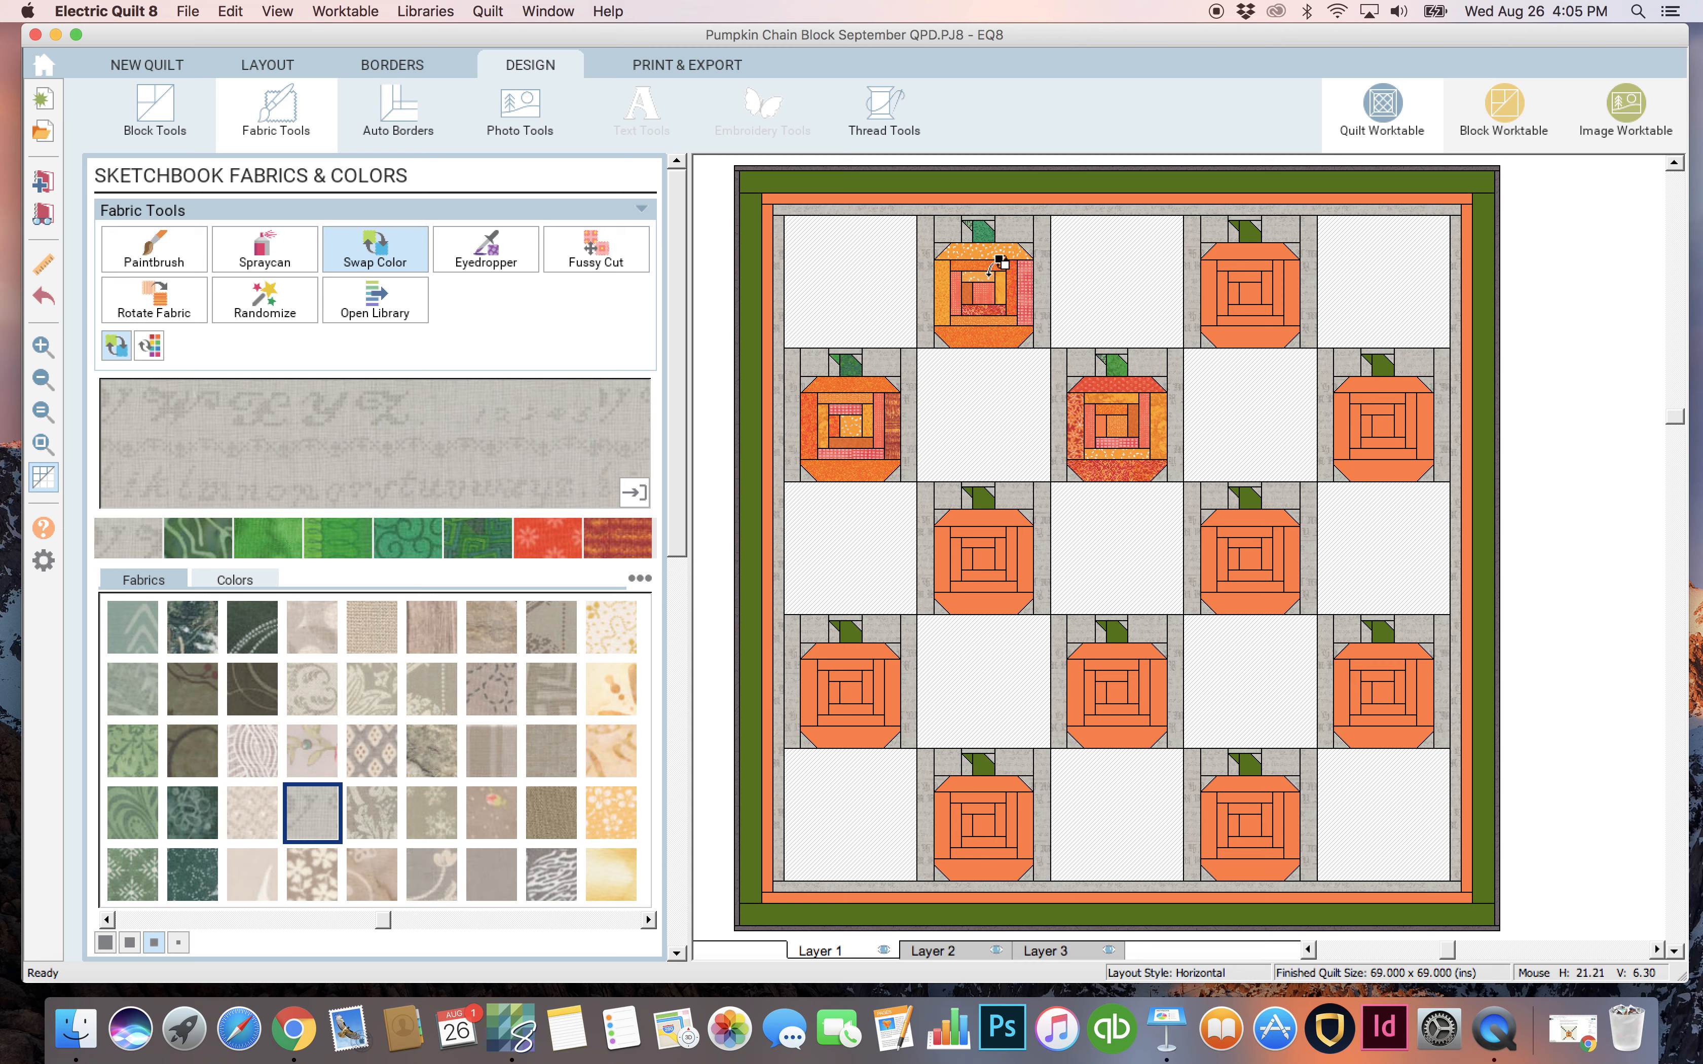
click(44, 478)
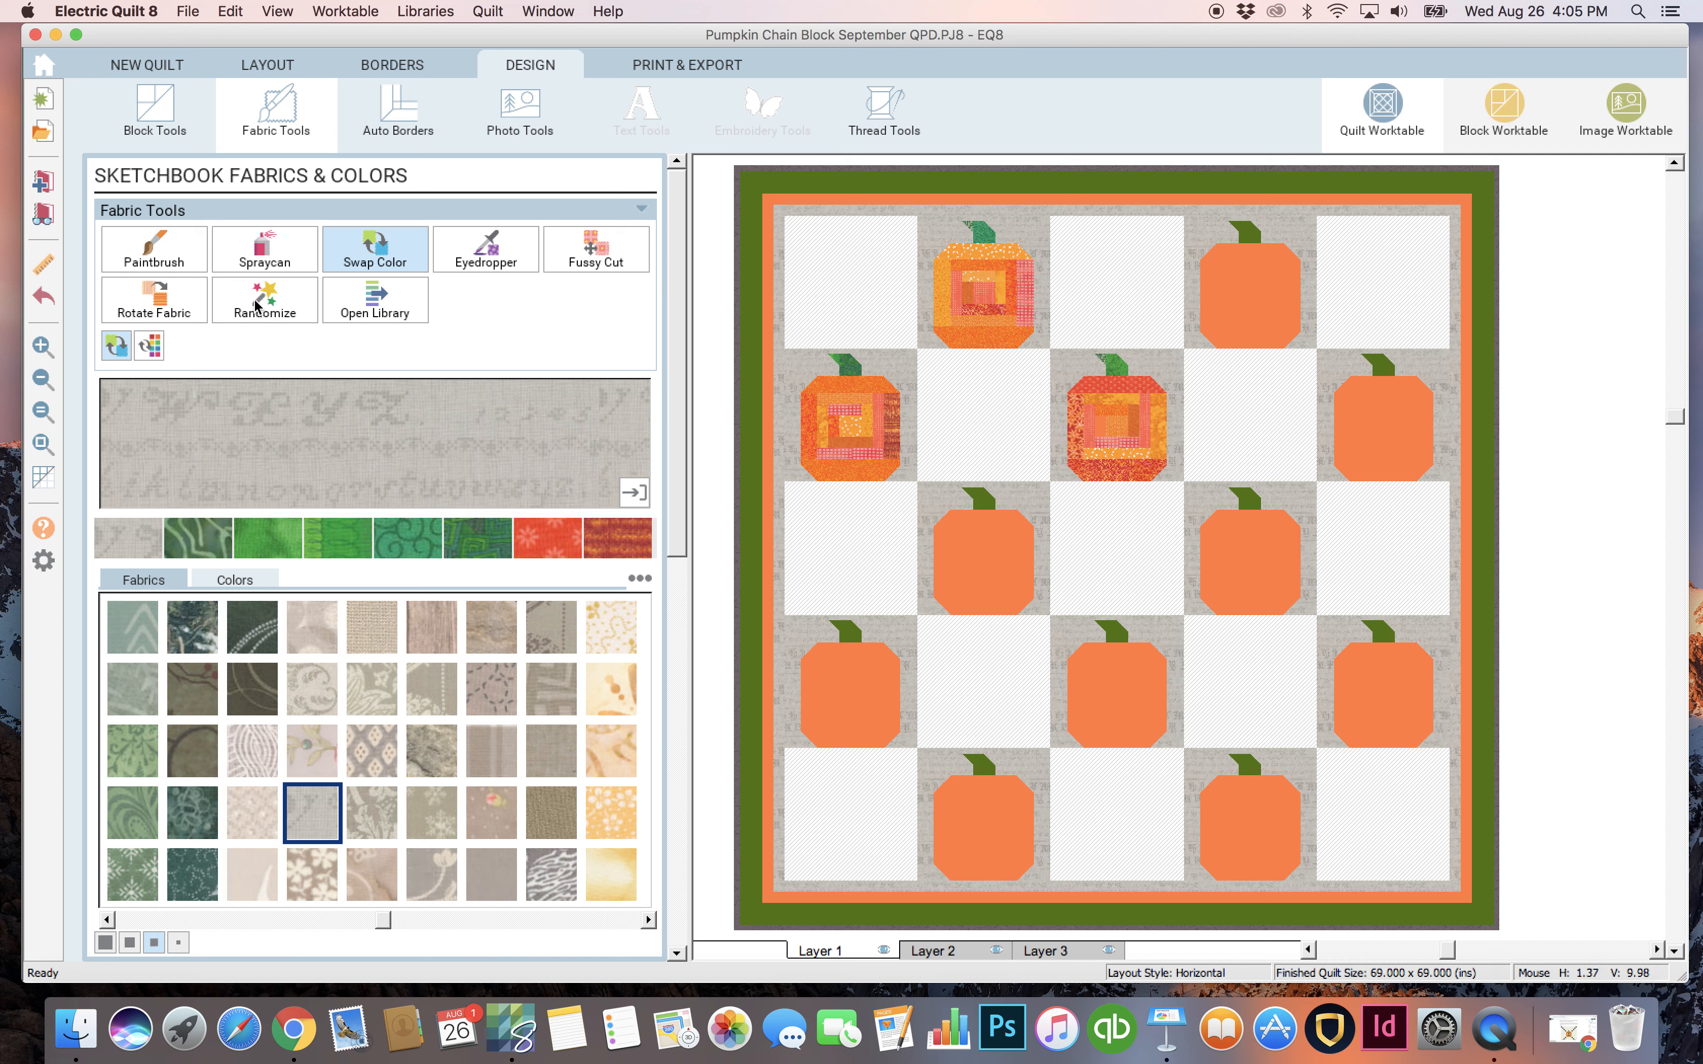
click(44, 345)
drag(776, 208, 1194, 489)
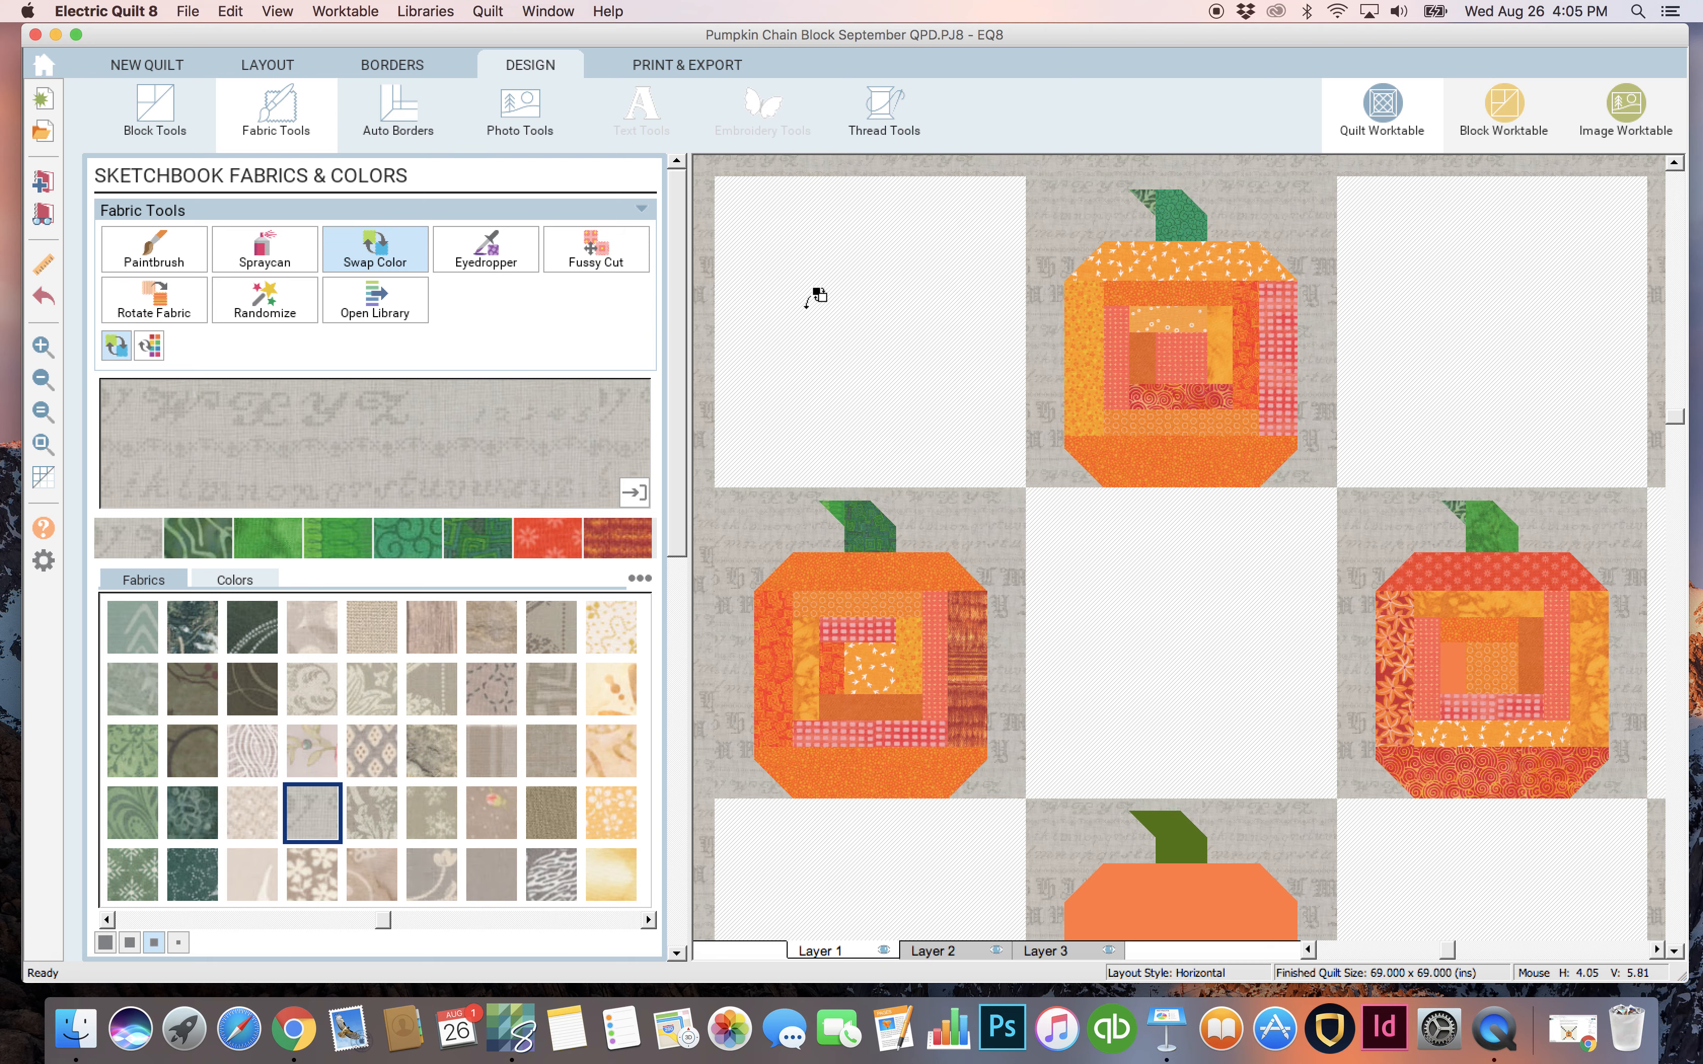
click(42, 380)
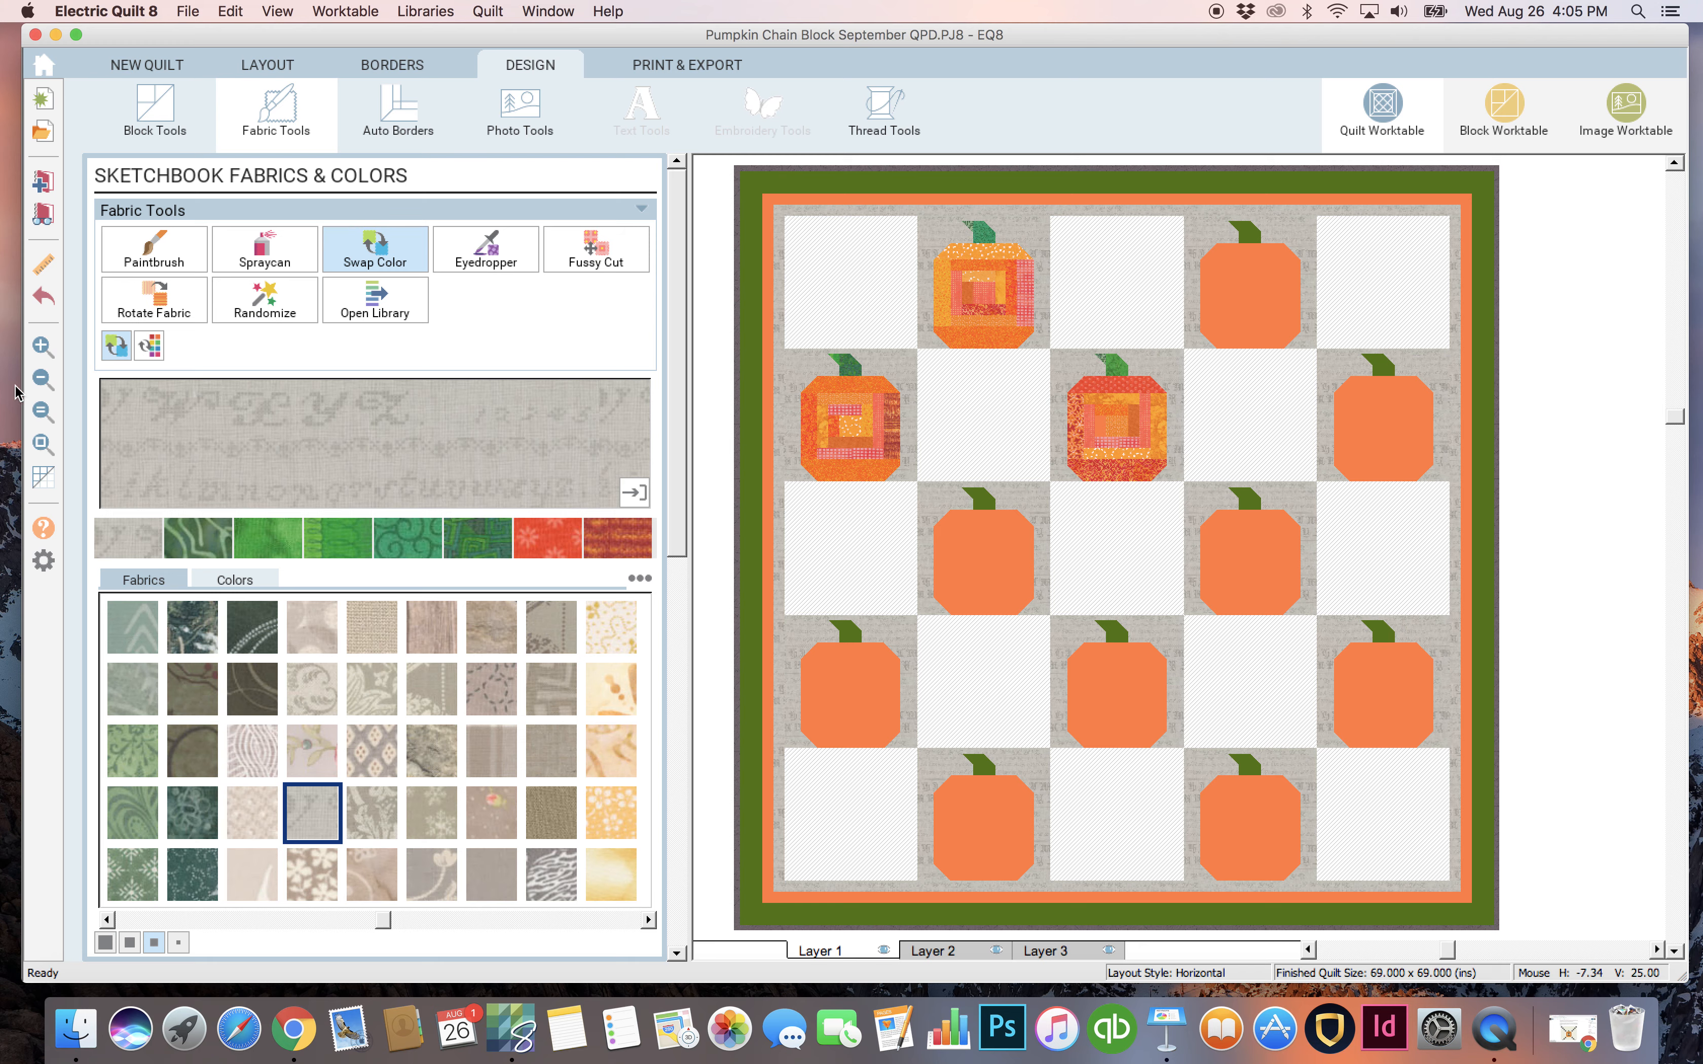
Show the patch outlines on the upper-right pumpkin block and swap its solid orange for the brighter, more saturated solid orange.
click(49, 344)
drag(1196, 235, 1313, 371)
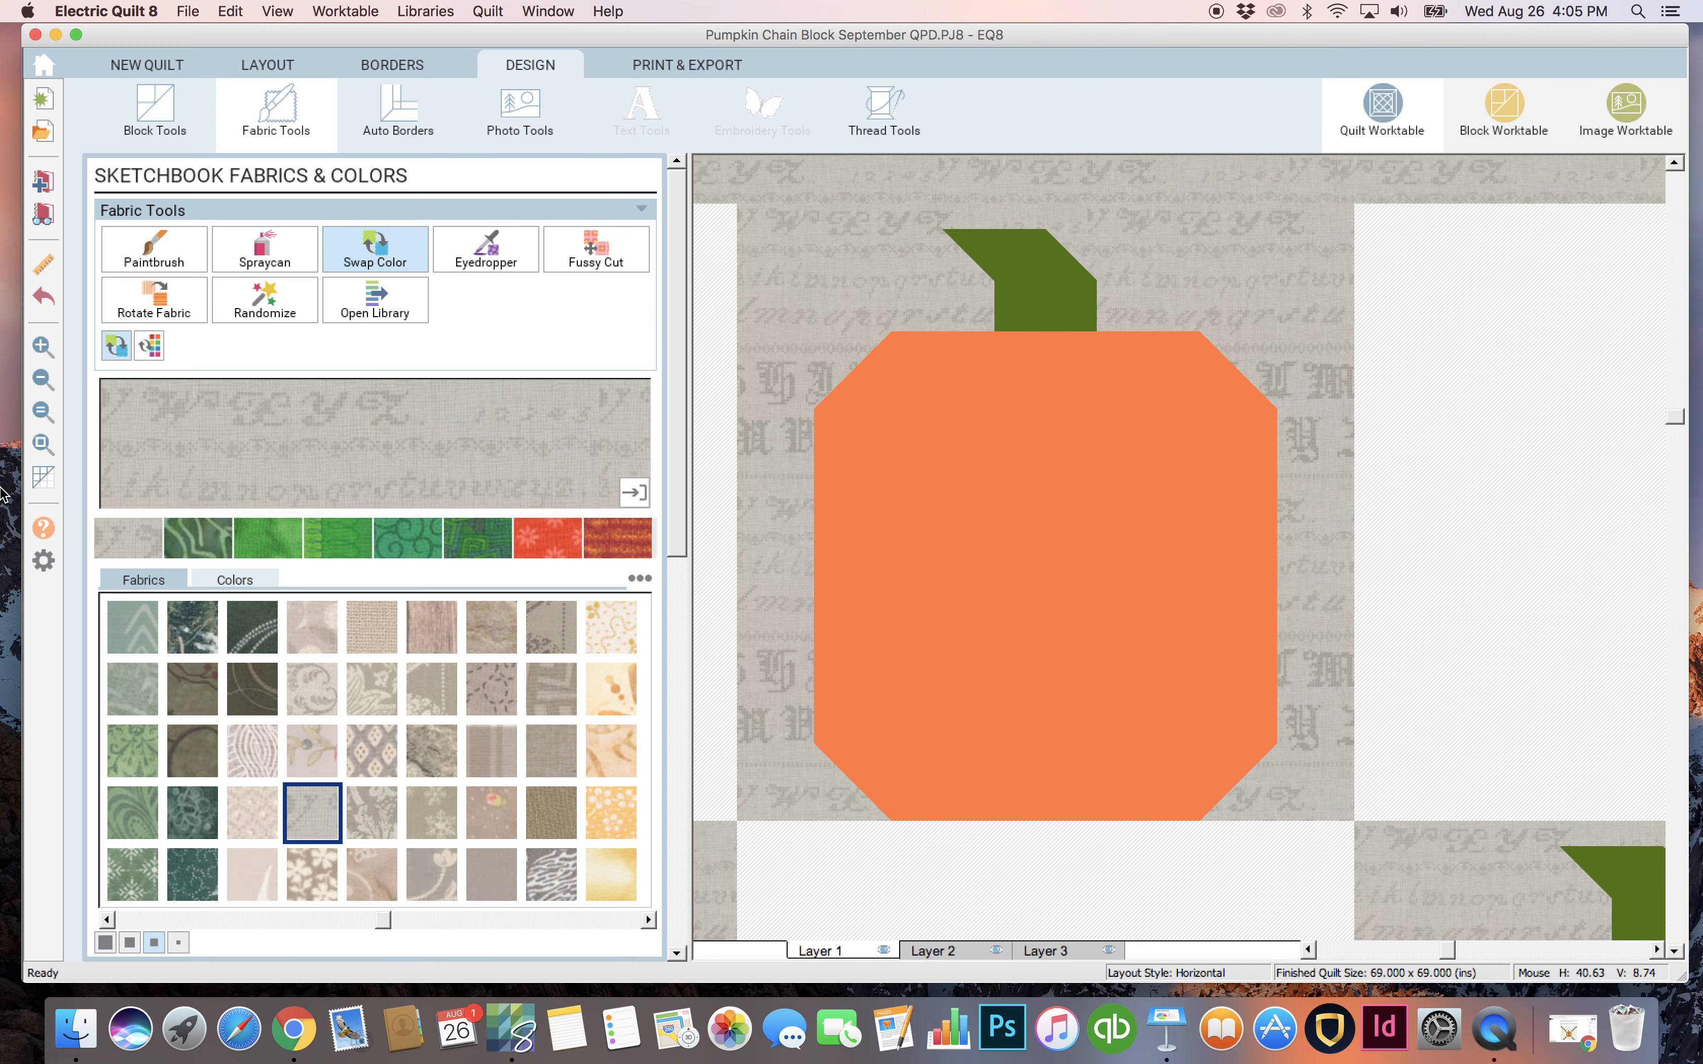
click(48, 478)
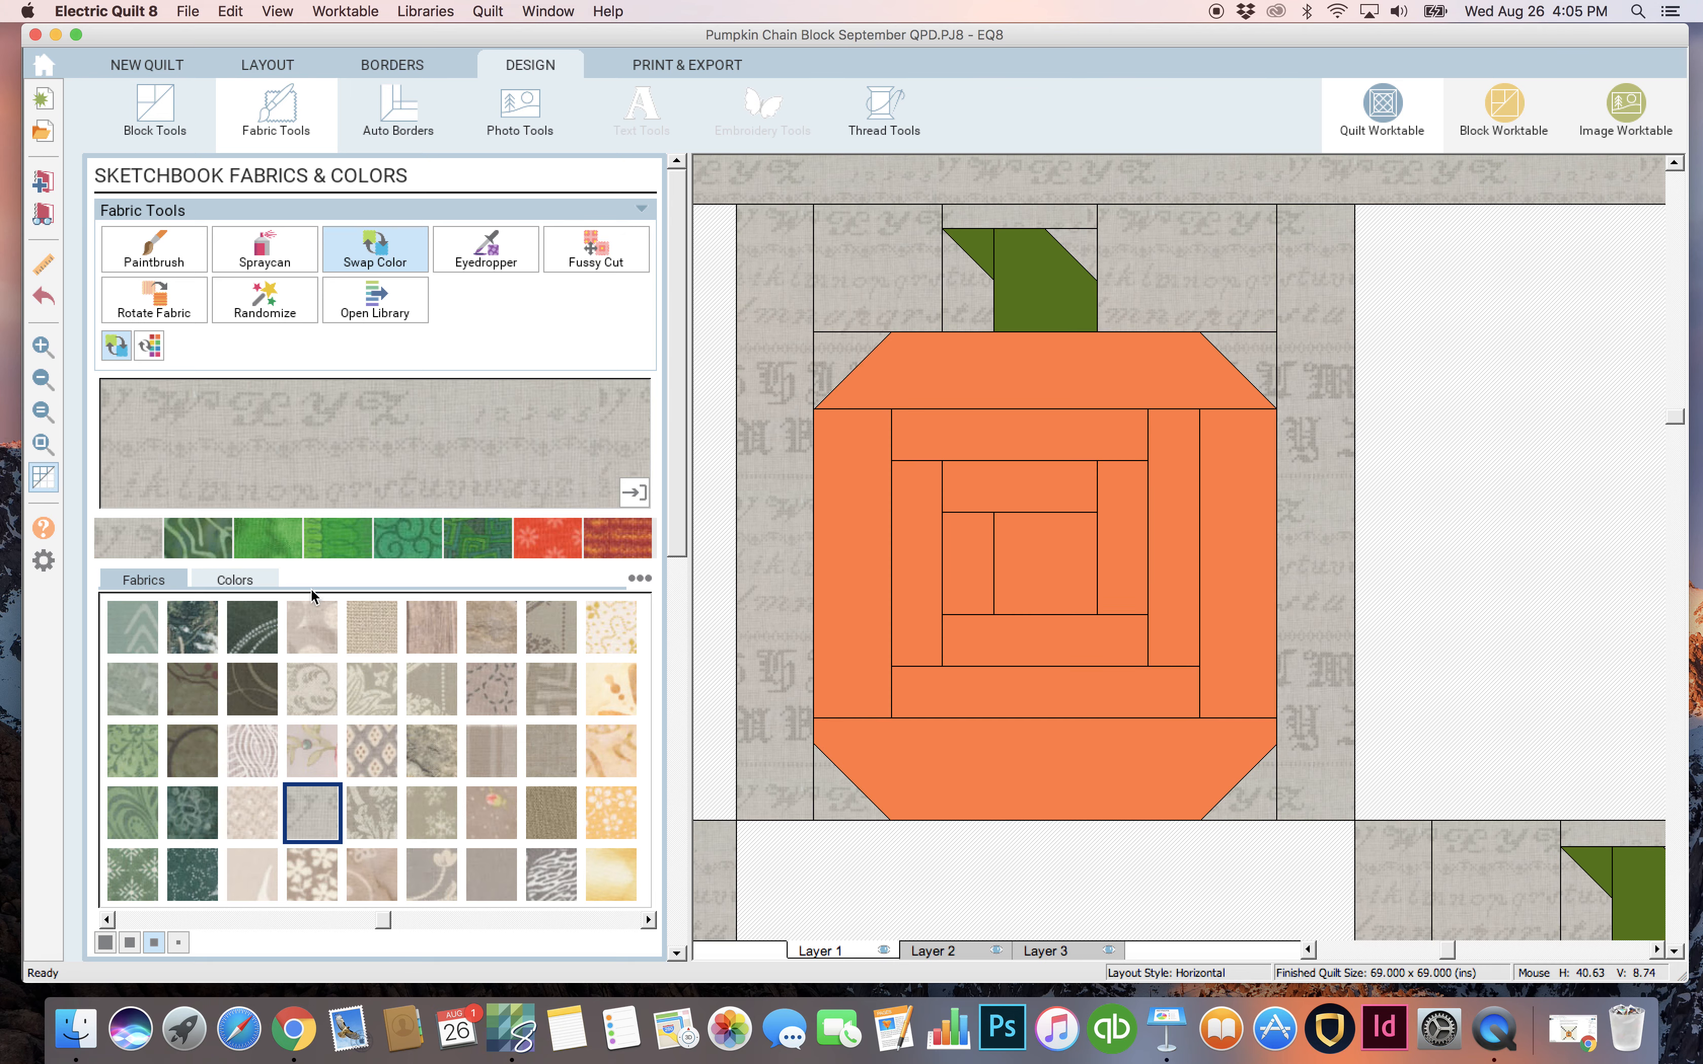
click(234, 579)
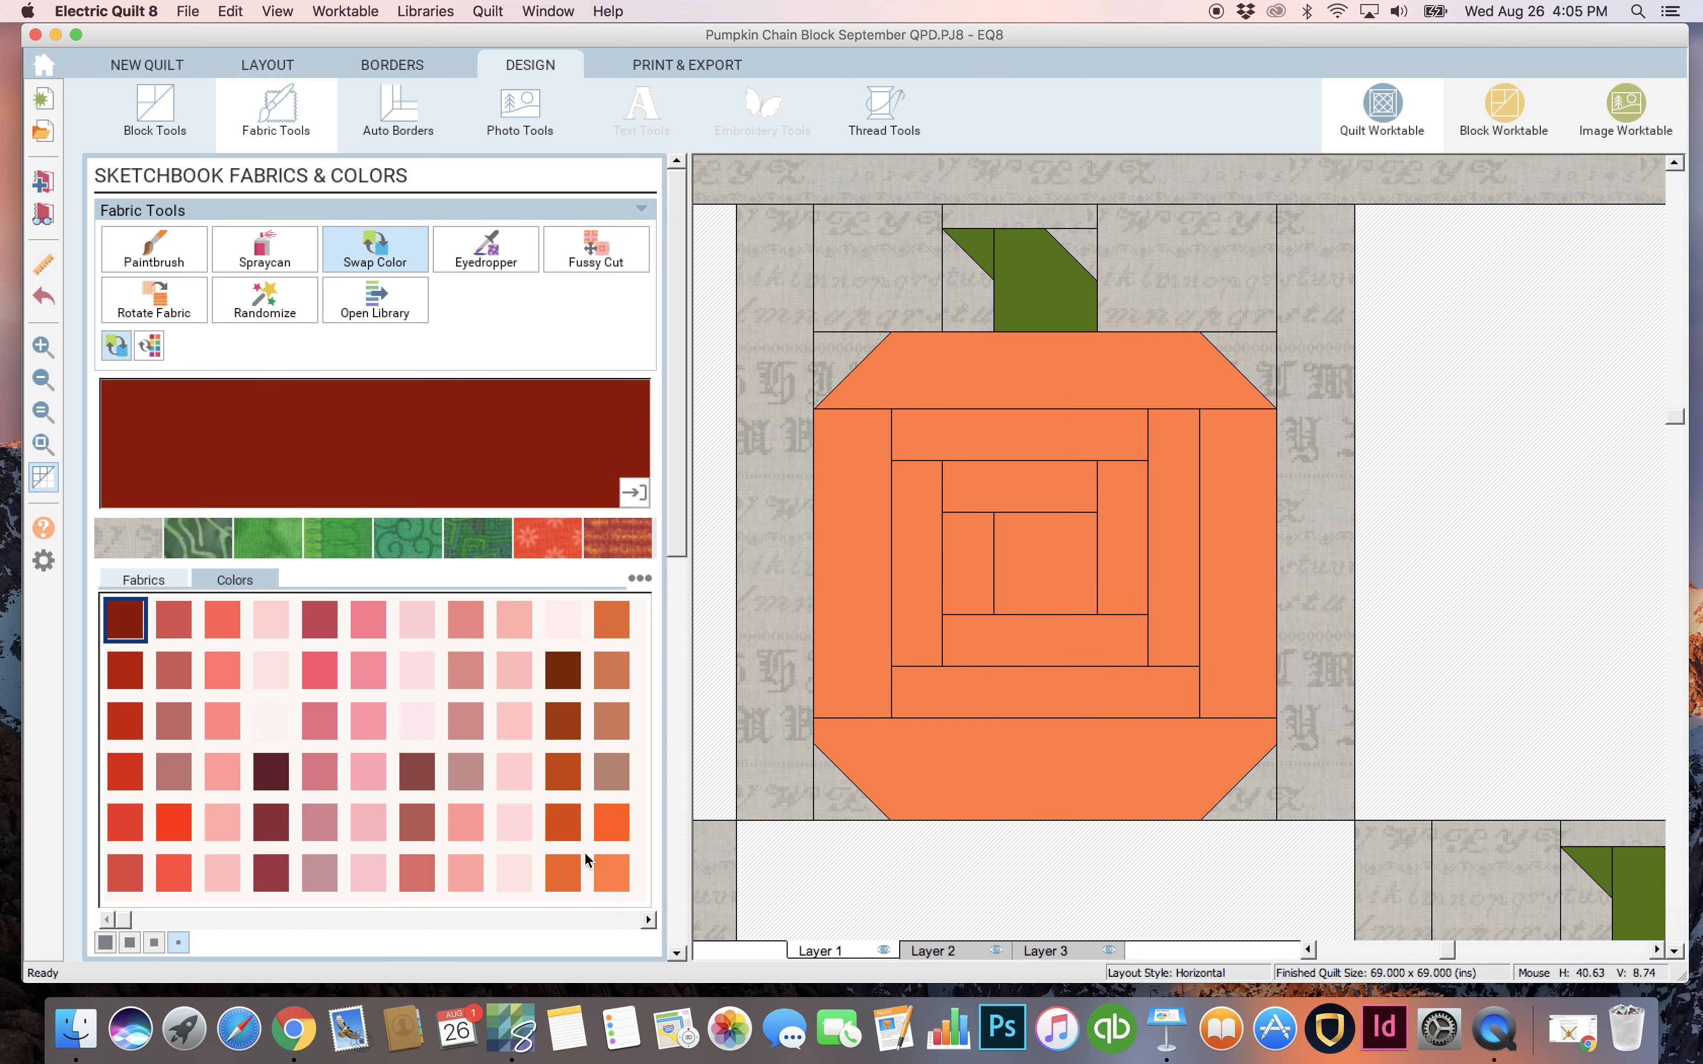
click(611, 822)
click(975, 521)
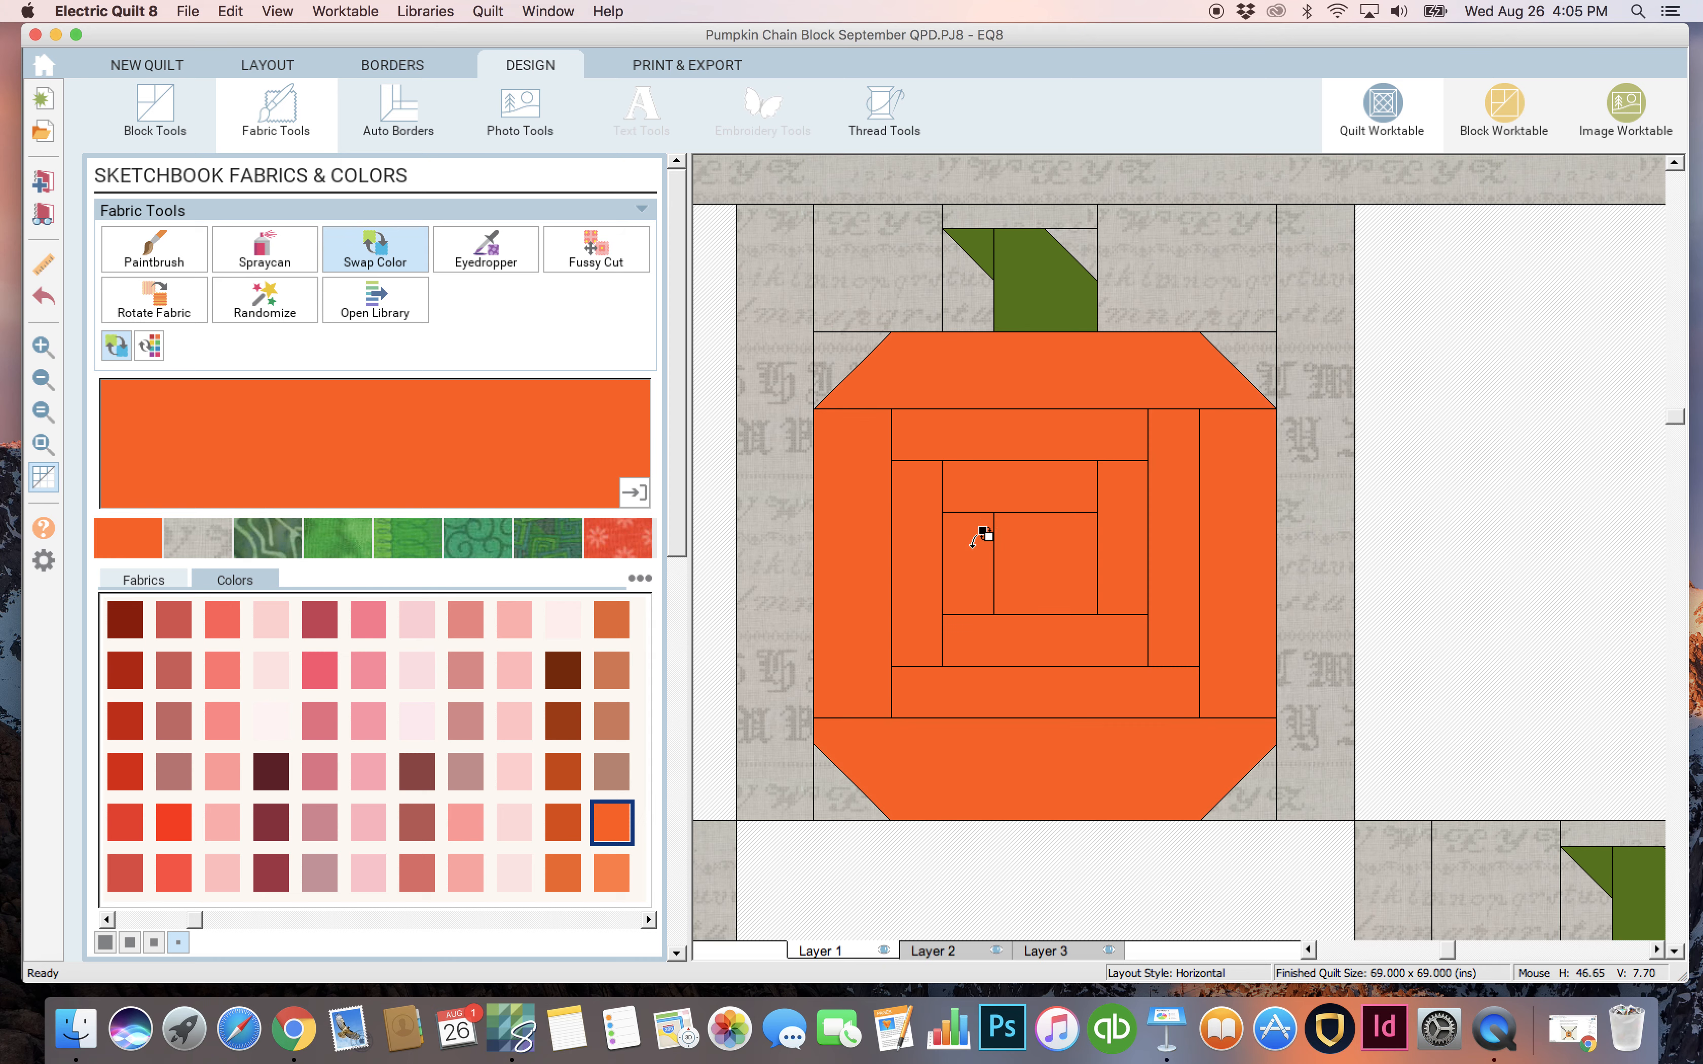
Paint the center square and top patch of the upper-right pumpkin with the slightly lighter solid orange.
click(156, 243)
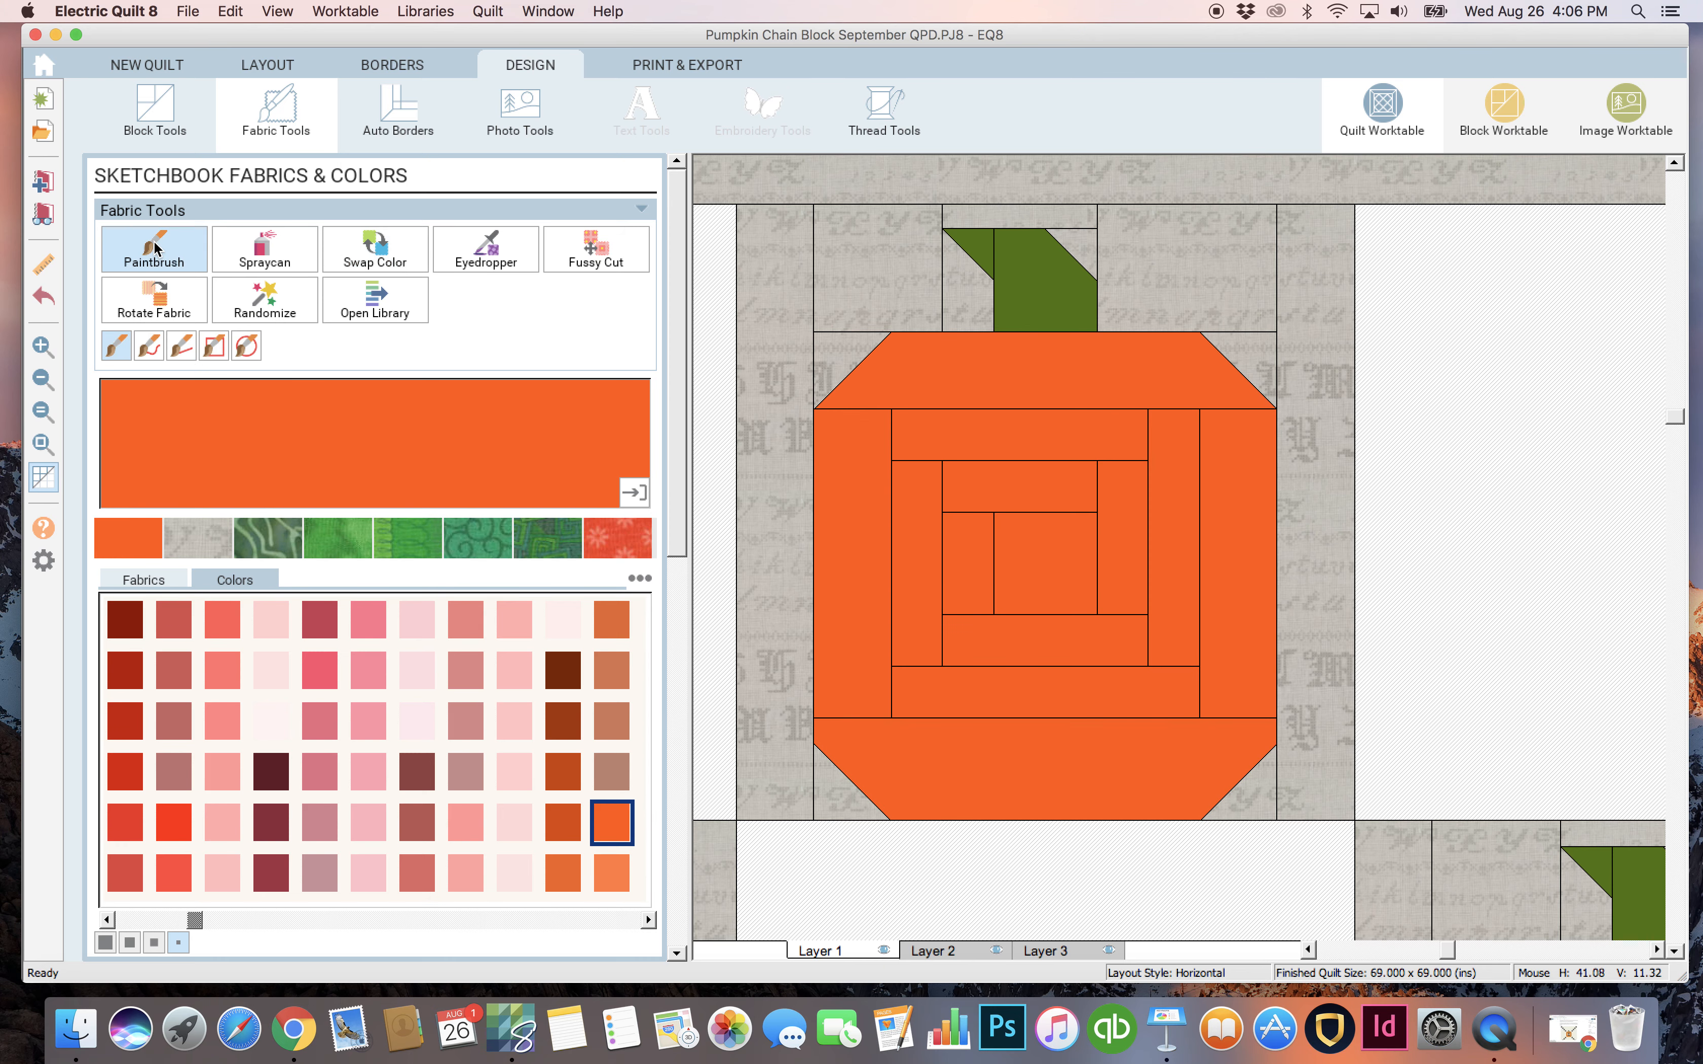
click(612, 873)
click(1045, 554)
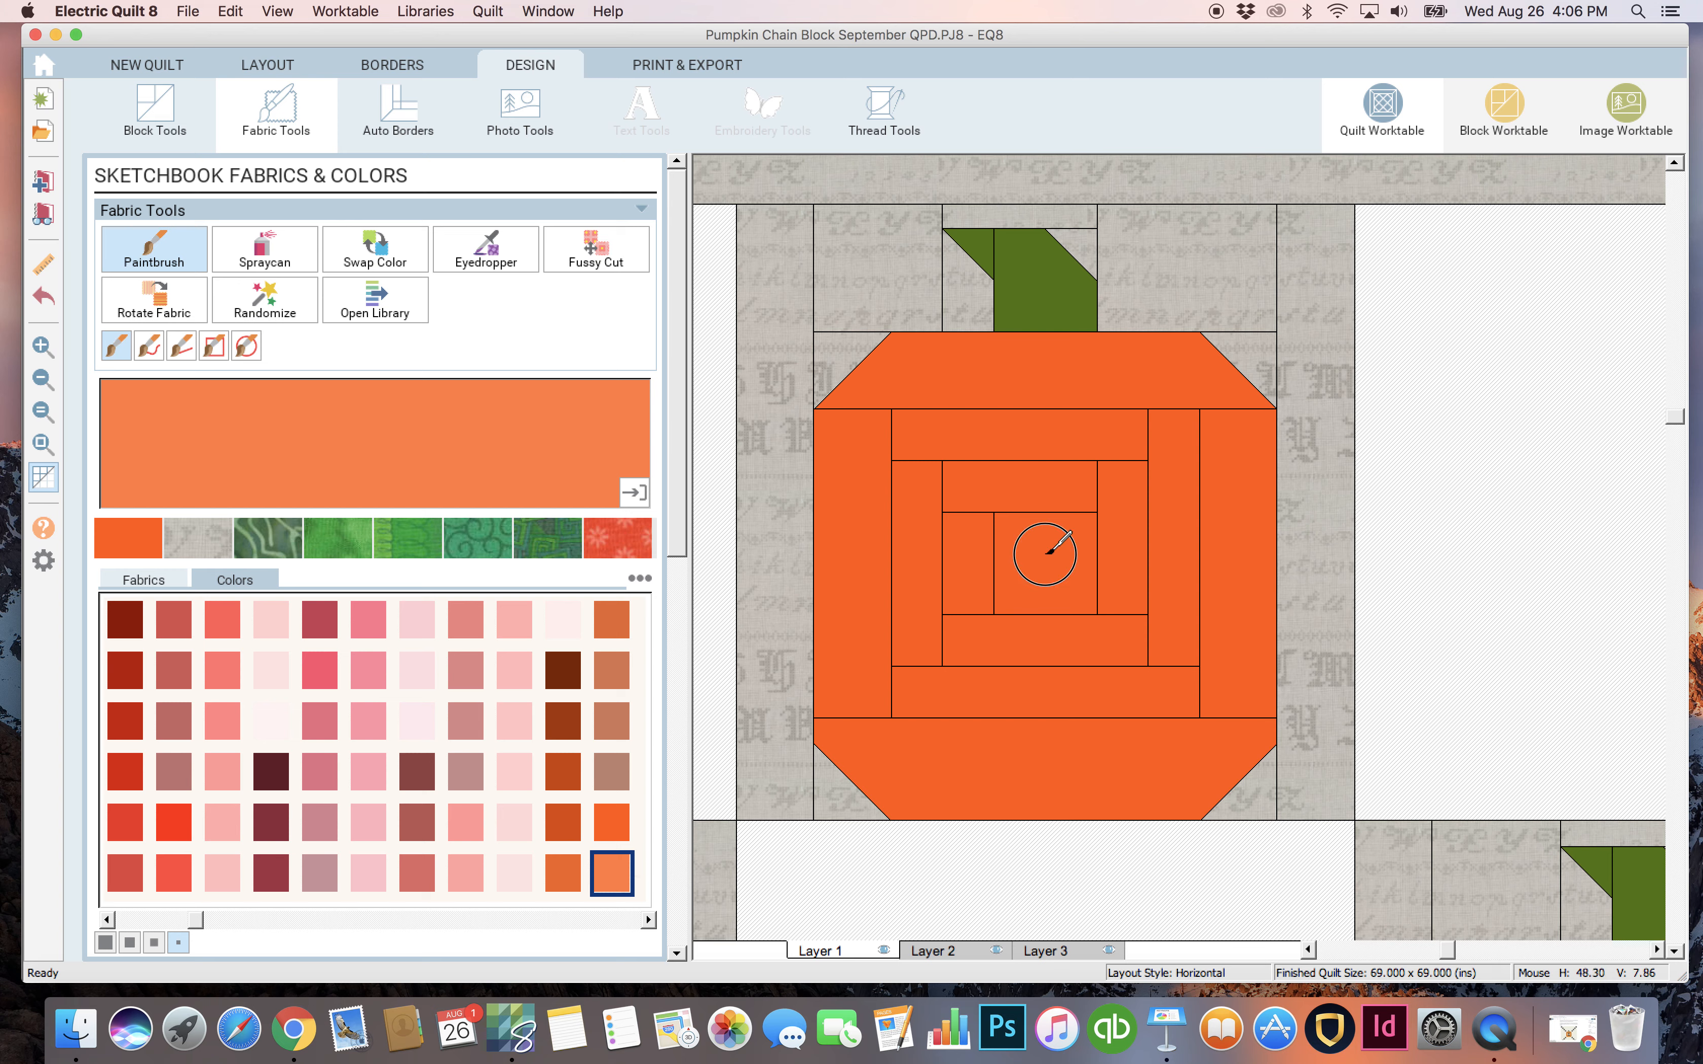
click(898, 386)
Paint the pumpkin's inner left strip dark rust orange and its outermost right strip a muted solid orange.
click(563, 772)
click(917, 538)
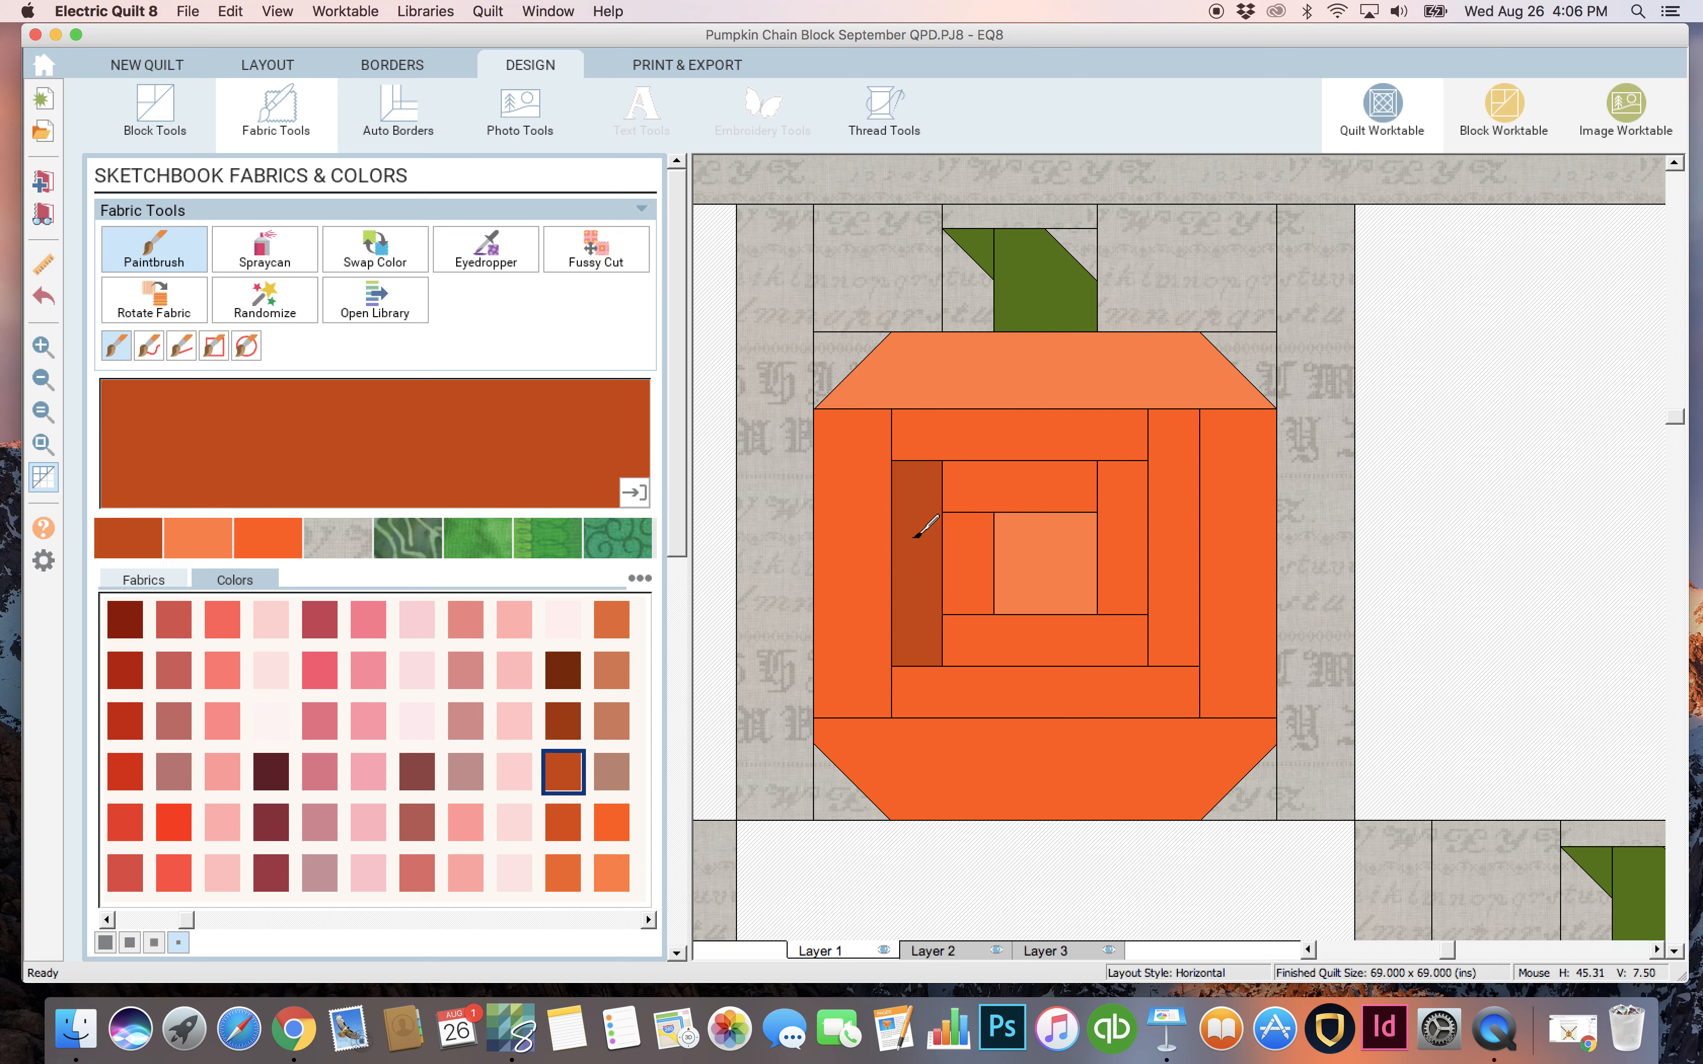
click(563, 873)
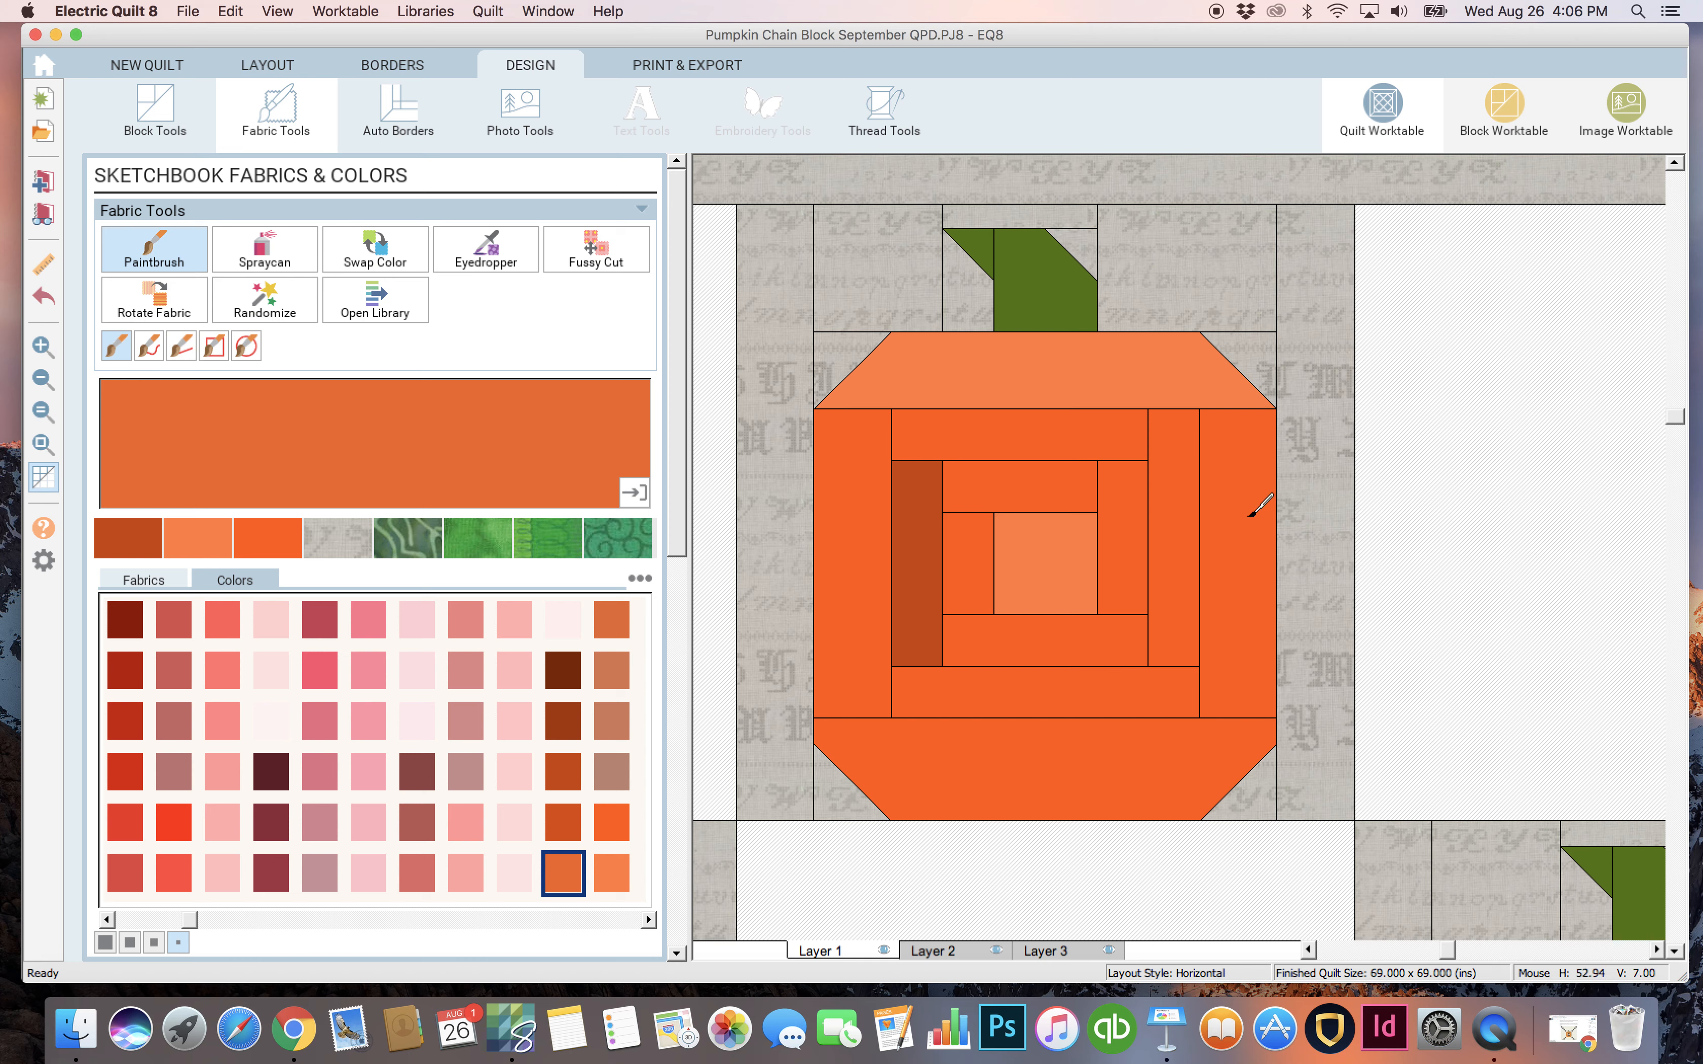
click(1250, 514)
Paint the short strip directly right of the pumpkin's center square with the lighter solid orange.
click(646, 918)
click(646, 918)
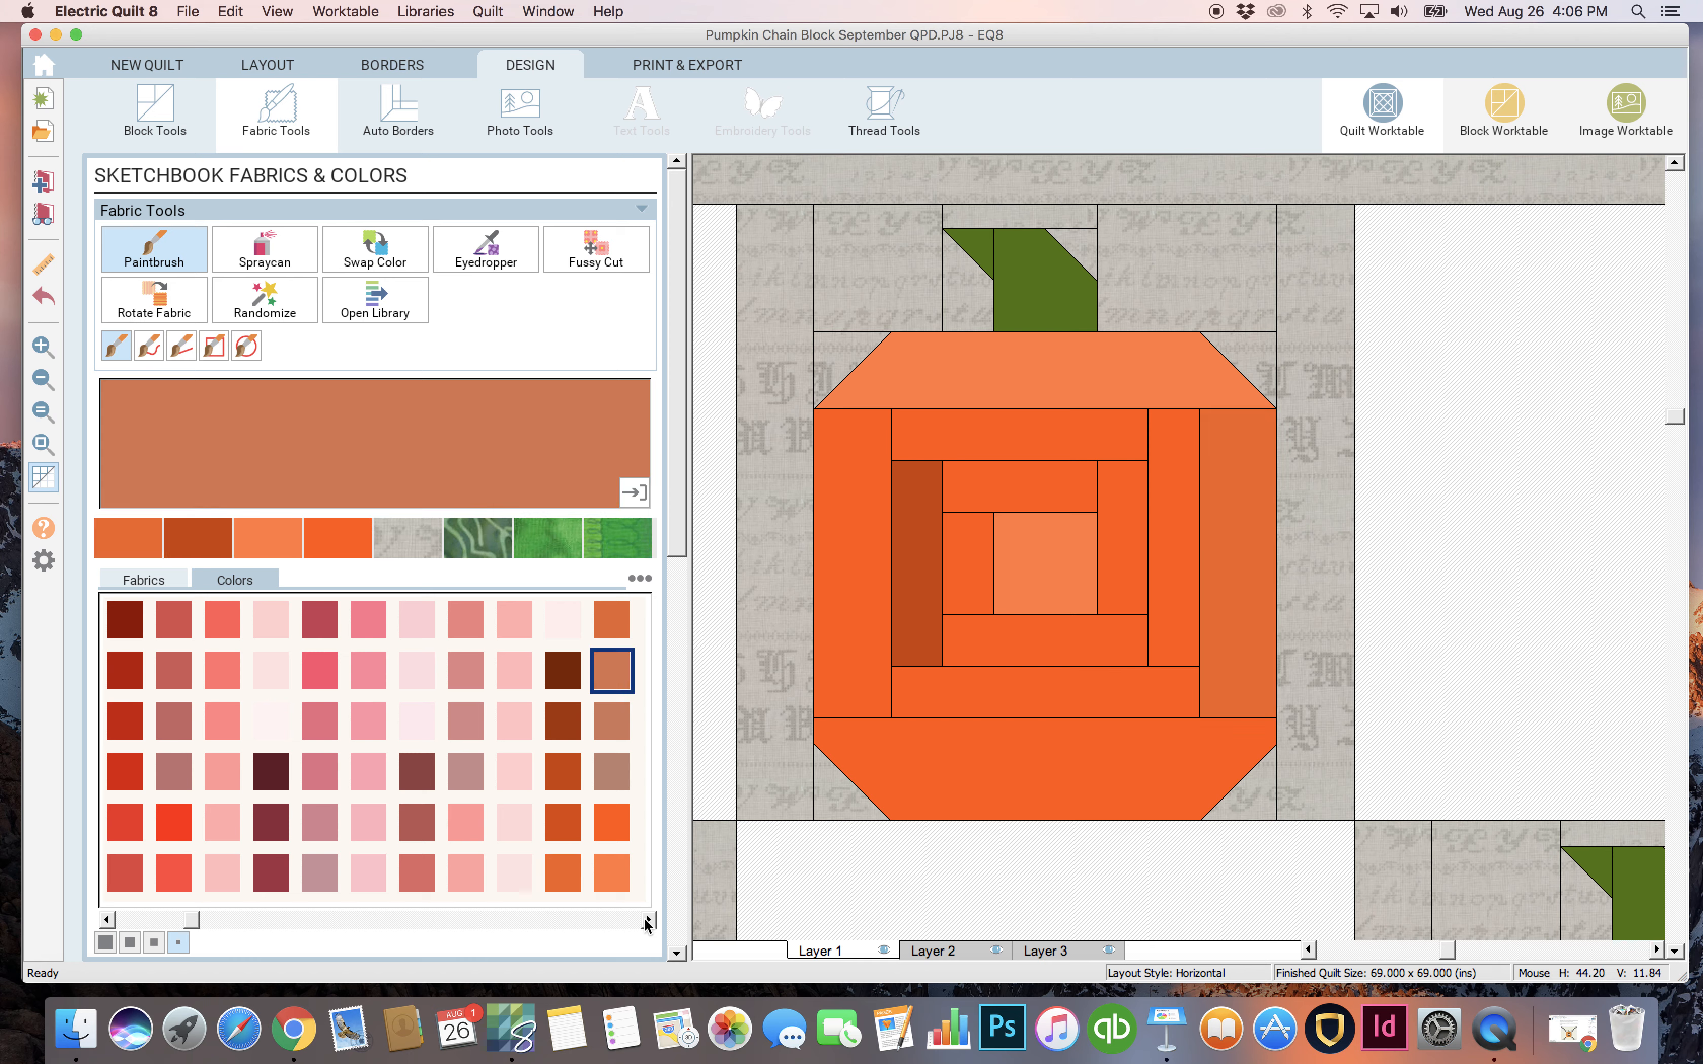
click(623, 889)
click(1124, 482)
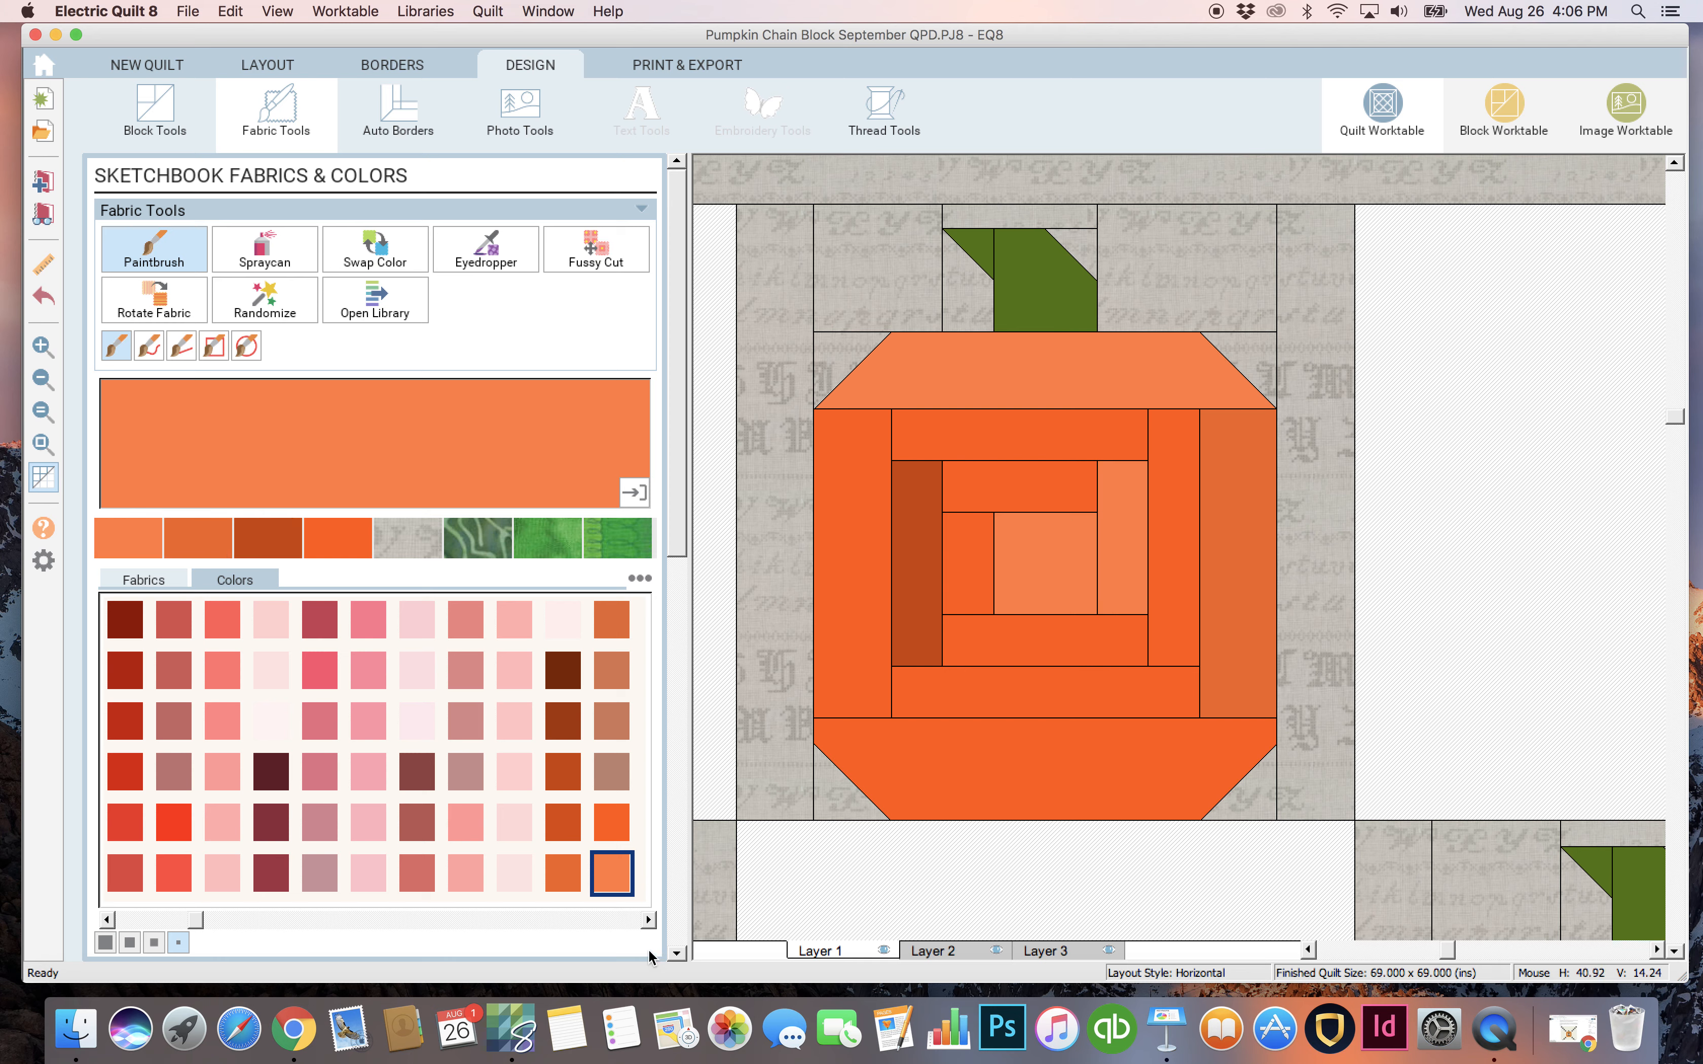
Paint the pumpkin's long horizontal strips above and below the center light orange, and its bottom patch a paler peach.
click(649, 919)
click(563, 619)
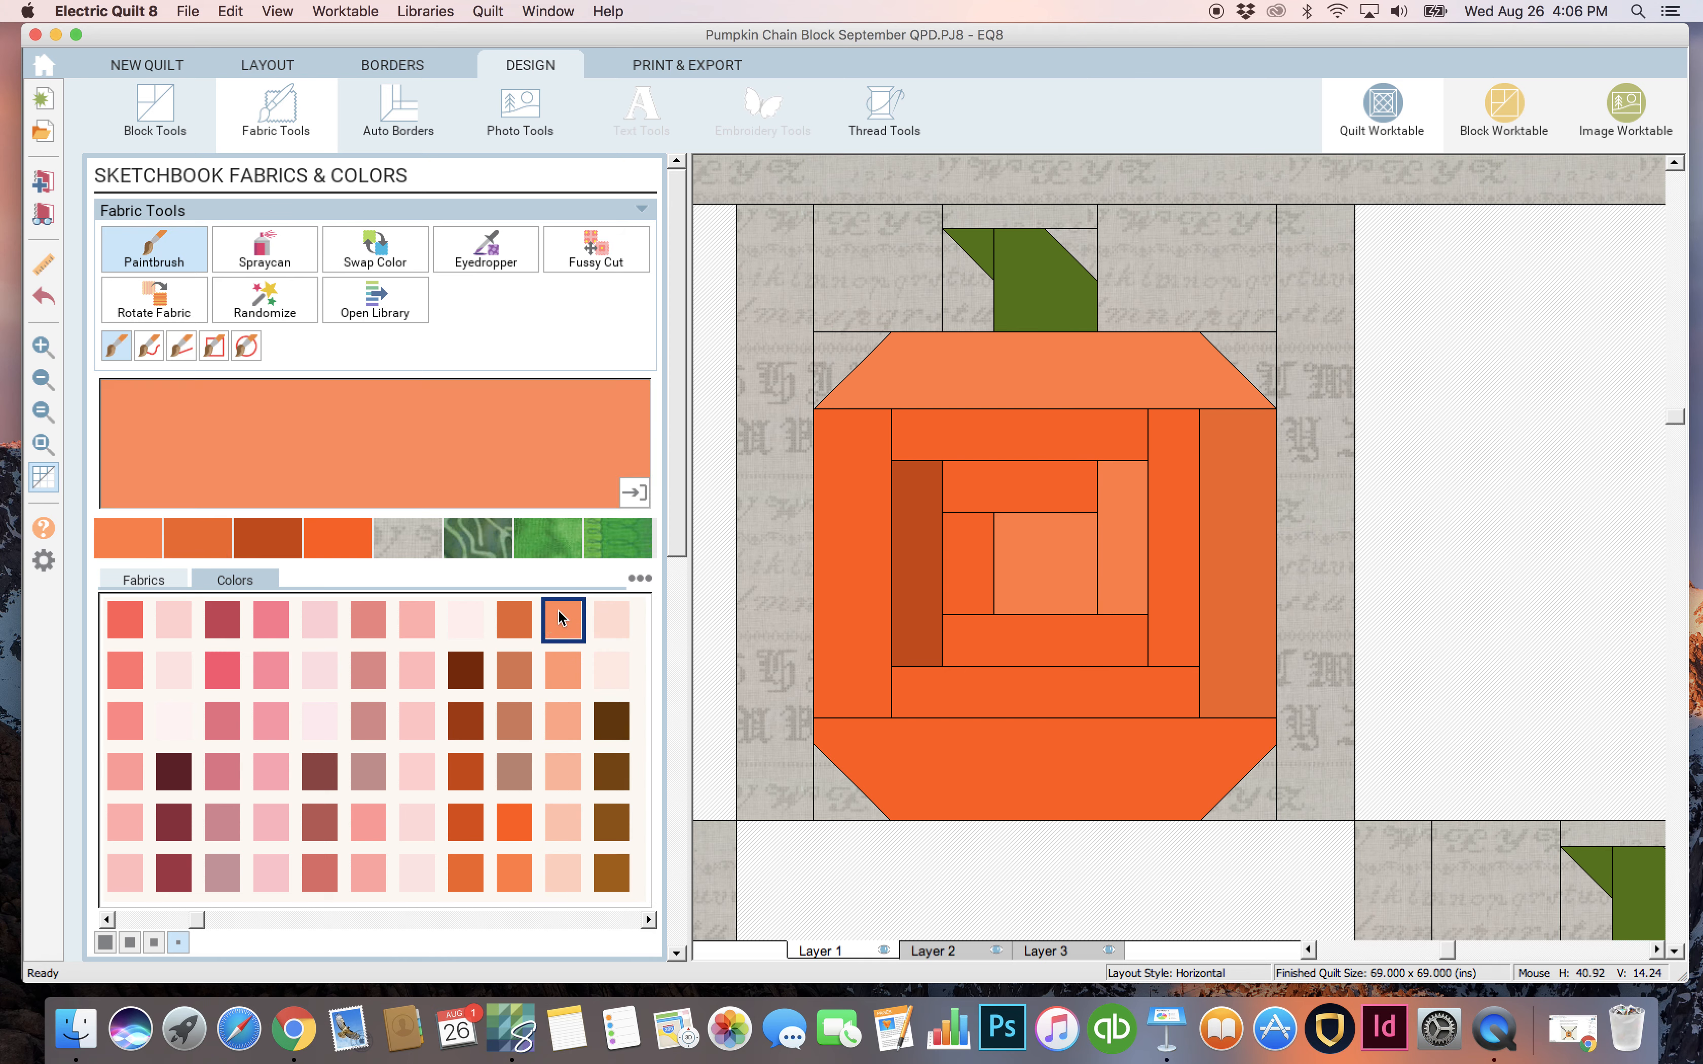
click(1089, 425)
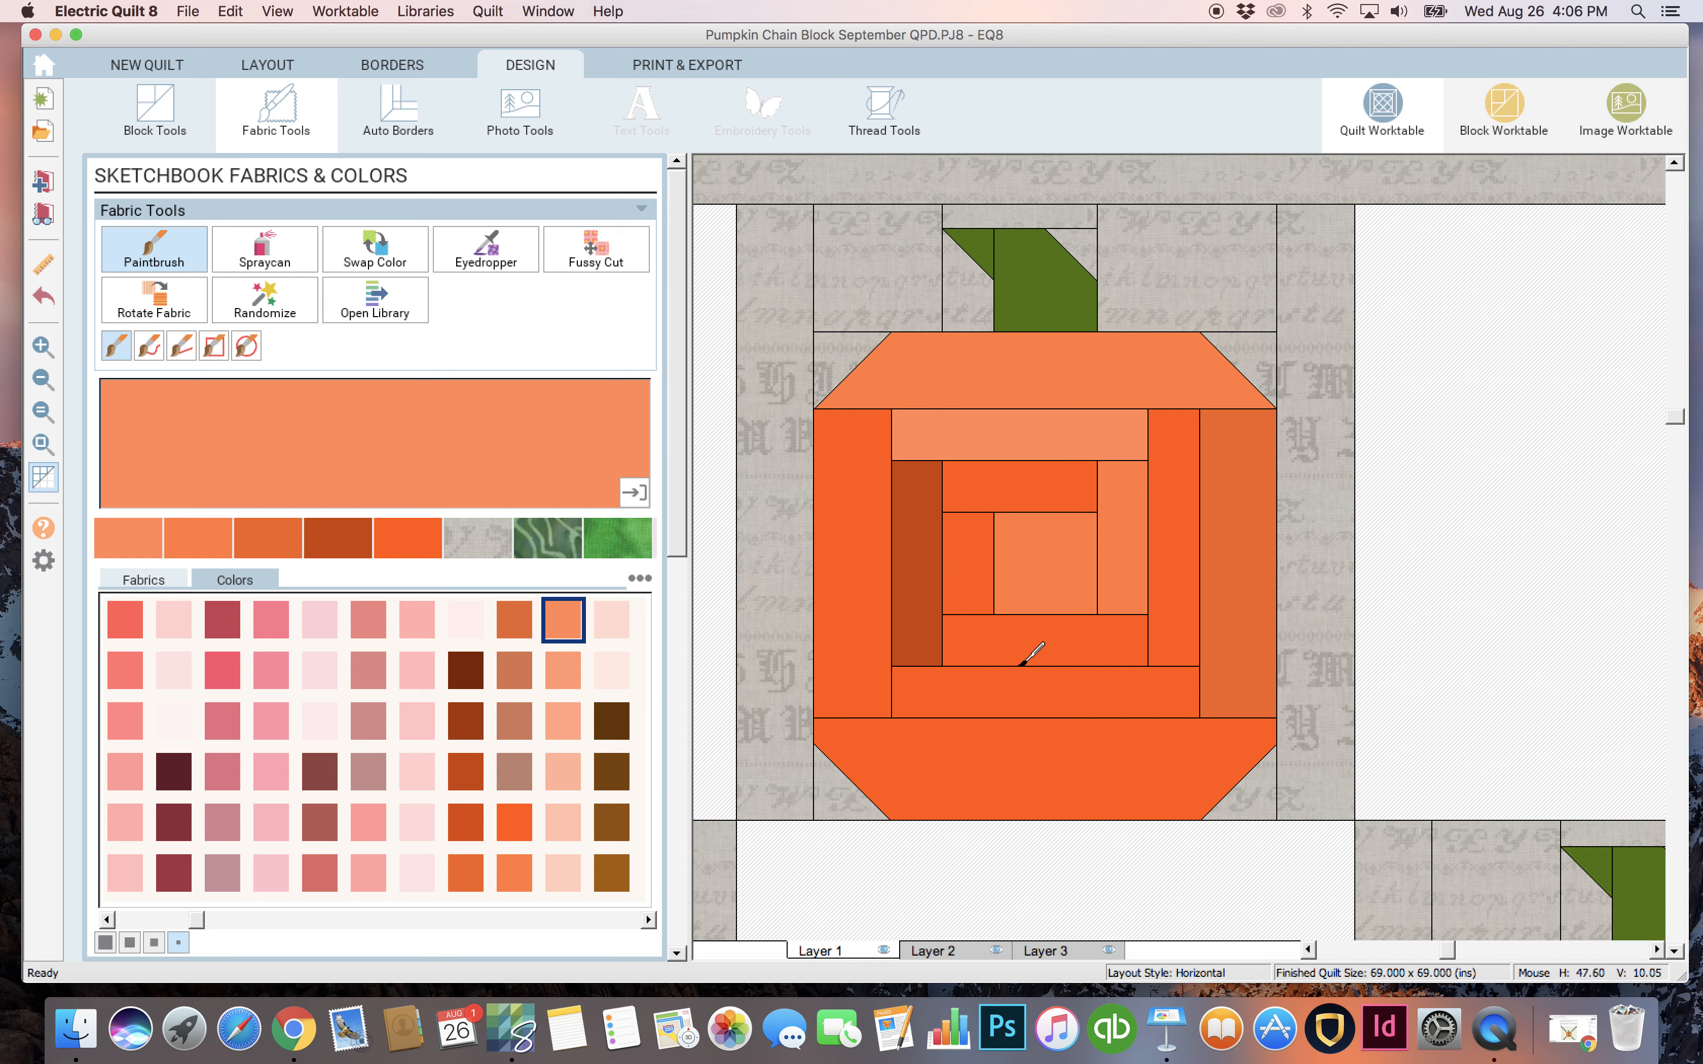
click(1025, 680)
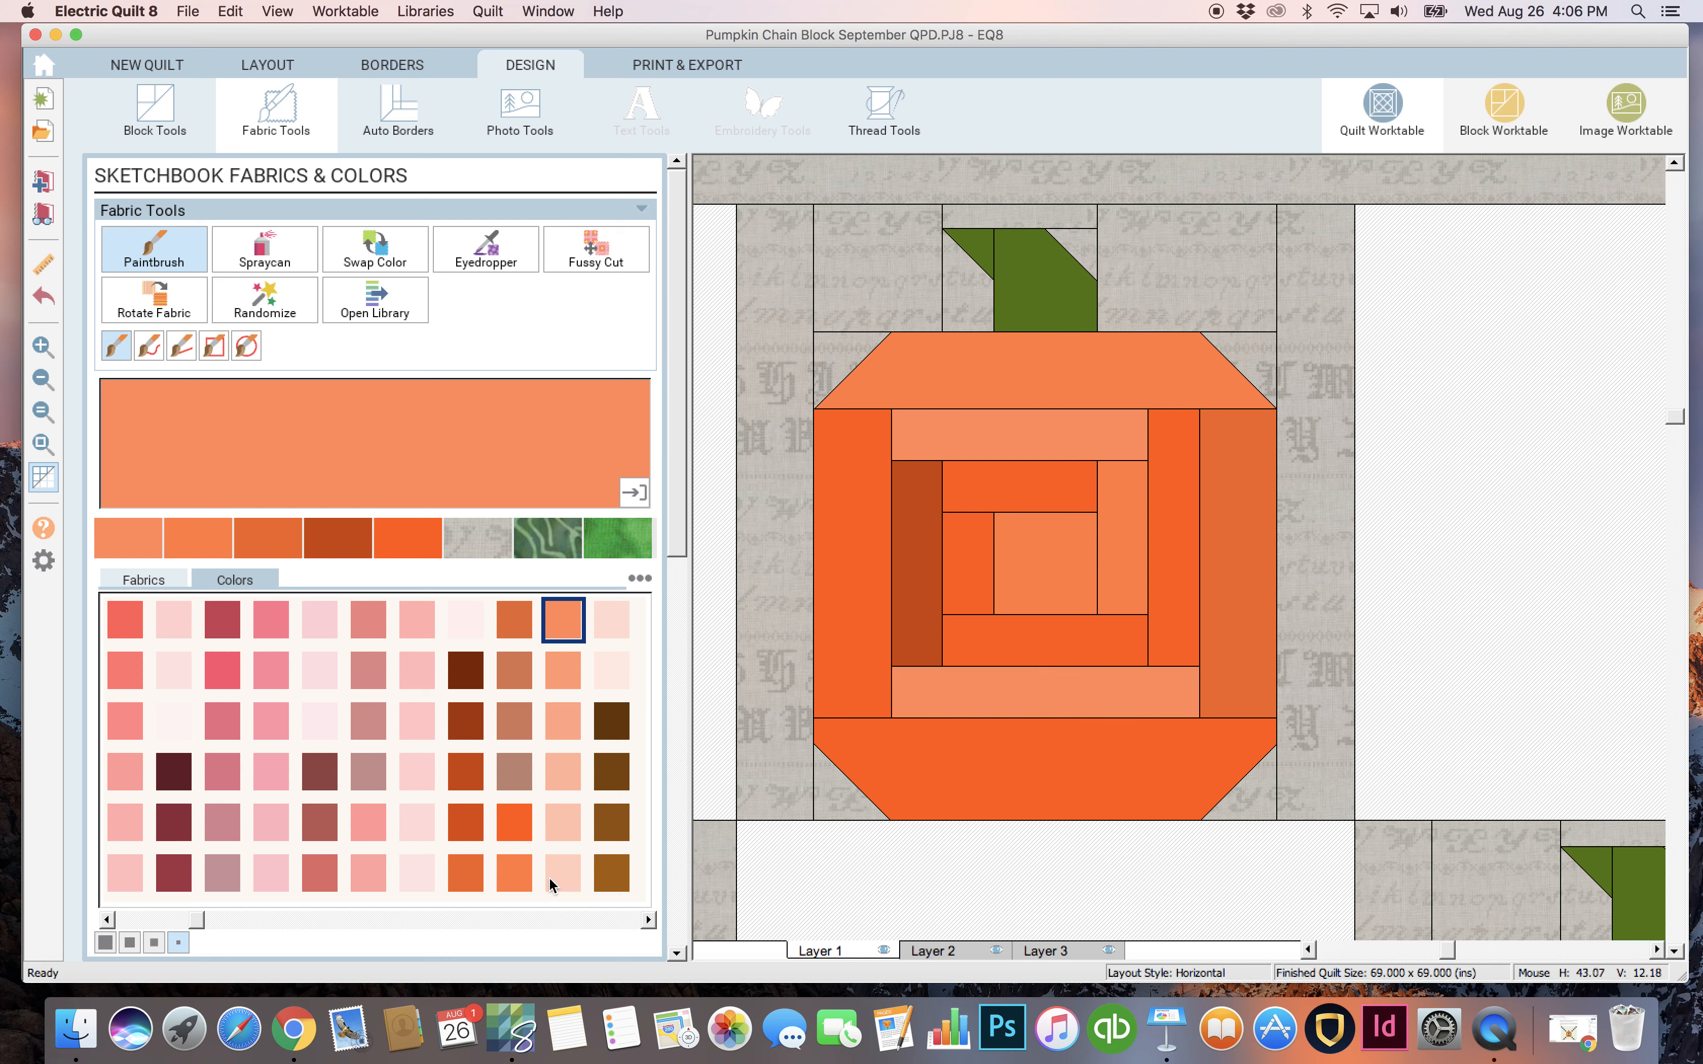
click(563, 663)
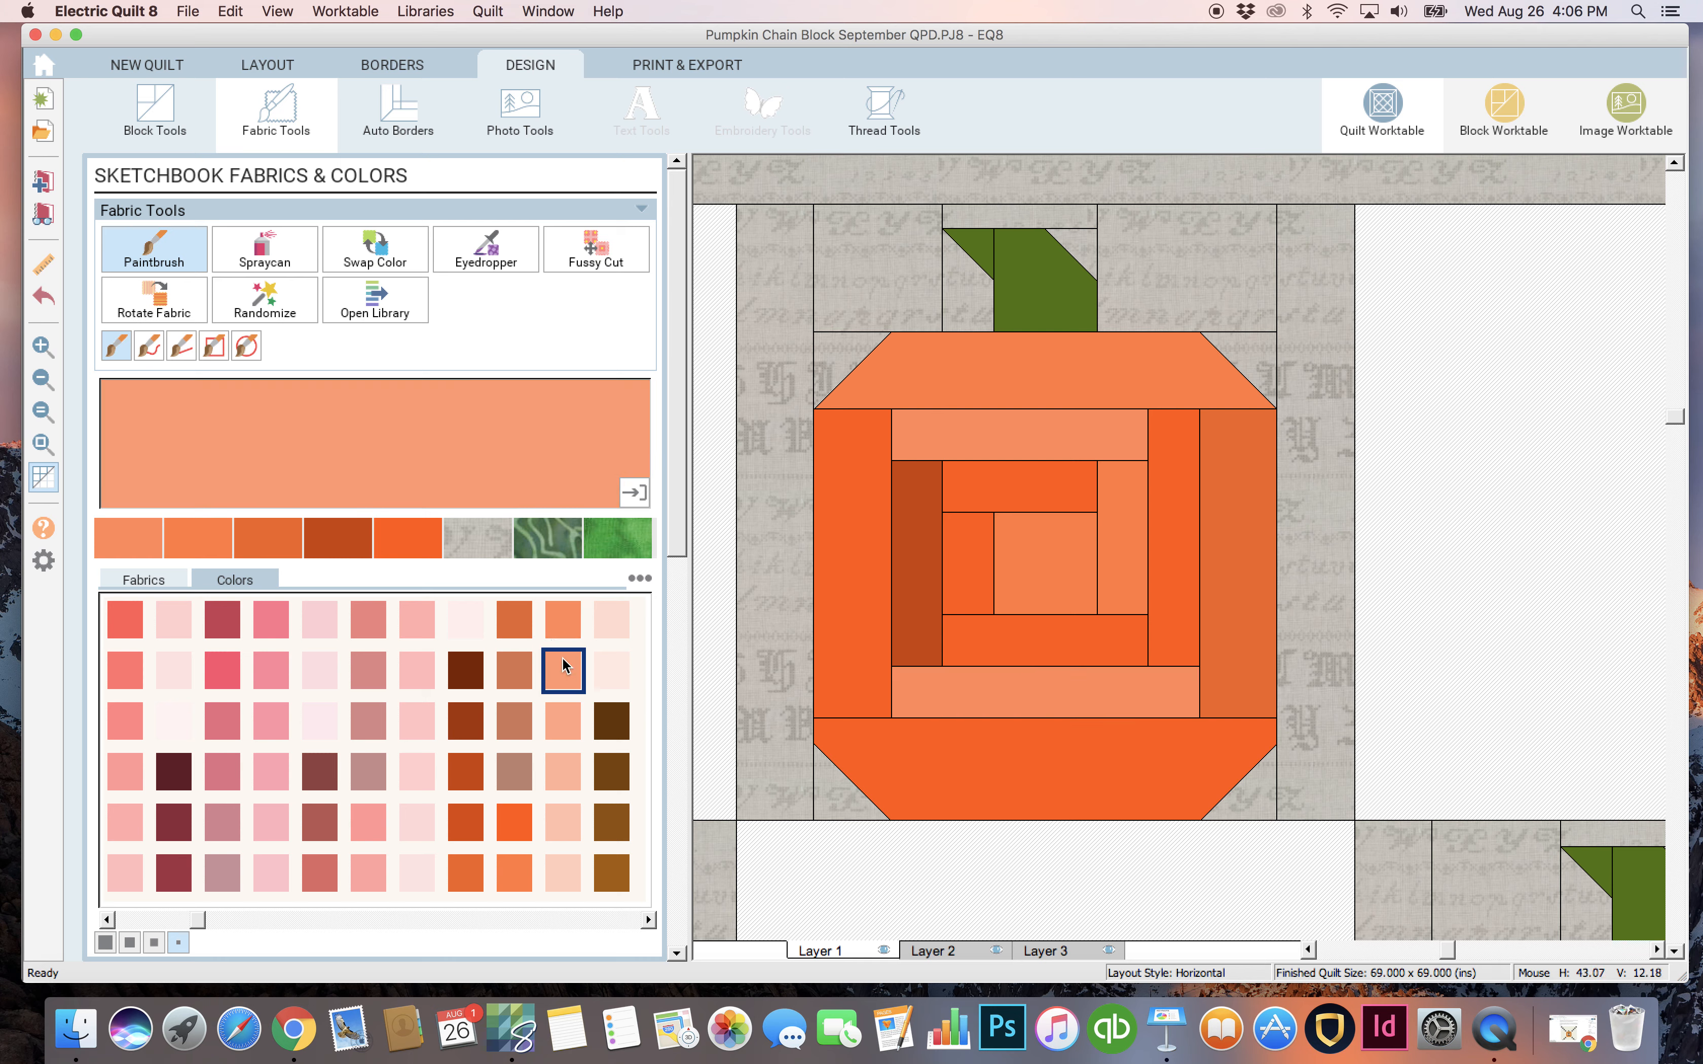
click(1035, 760)
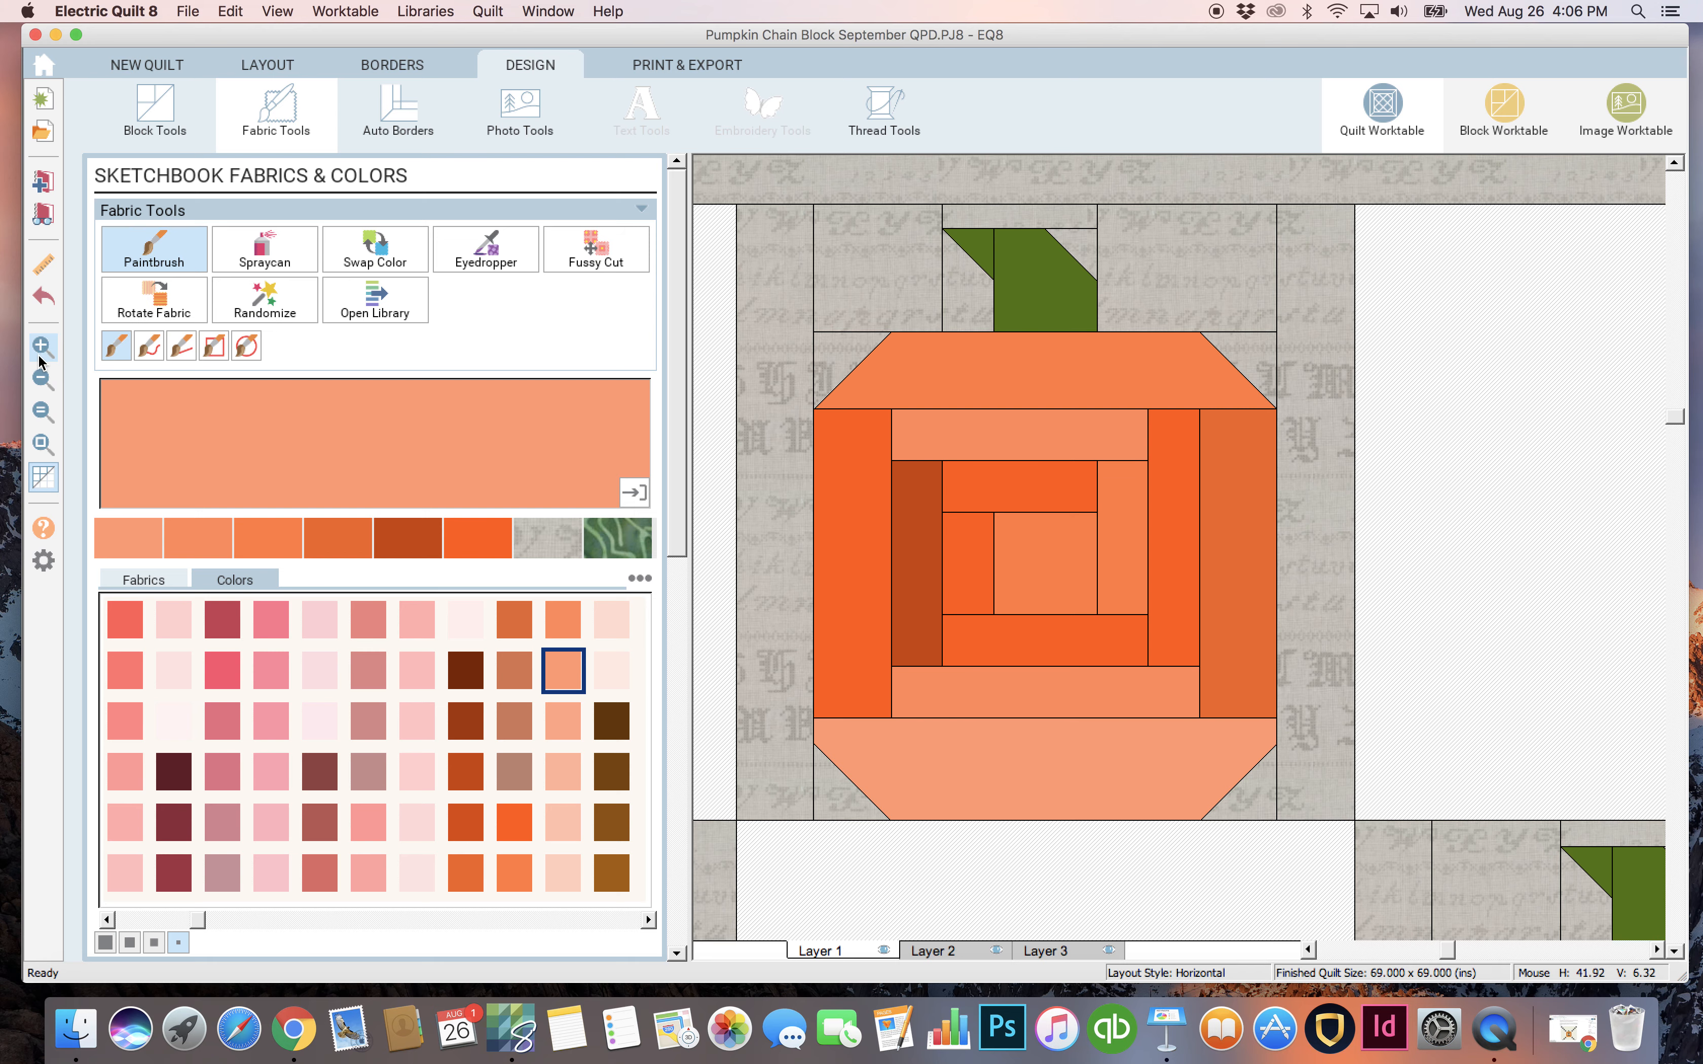
Check the whole quilt with patch outlines hidden, and examine the upper-right solid-color pumpkin up close.
click(42, 380)
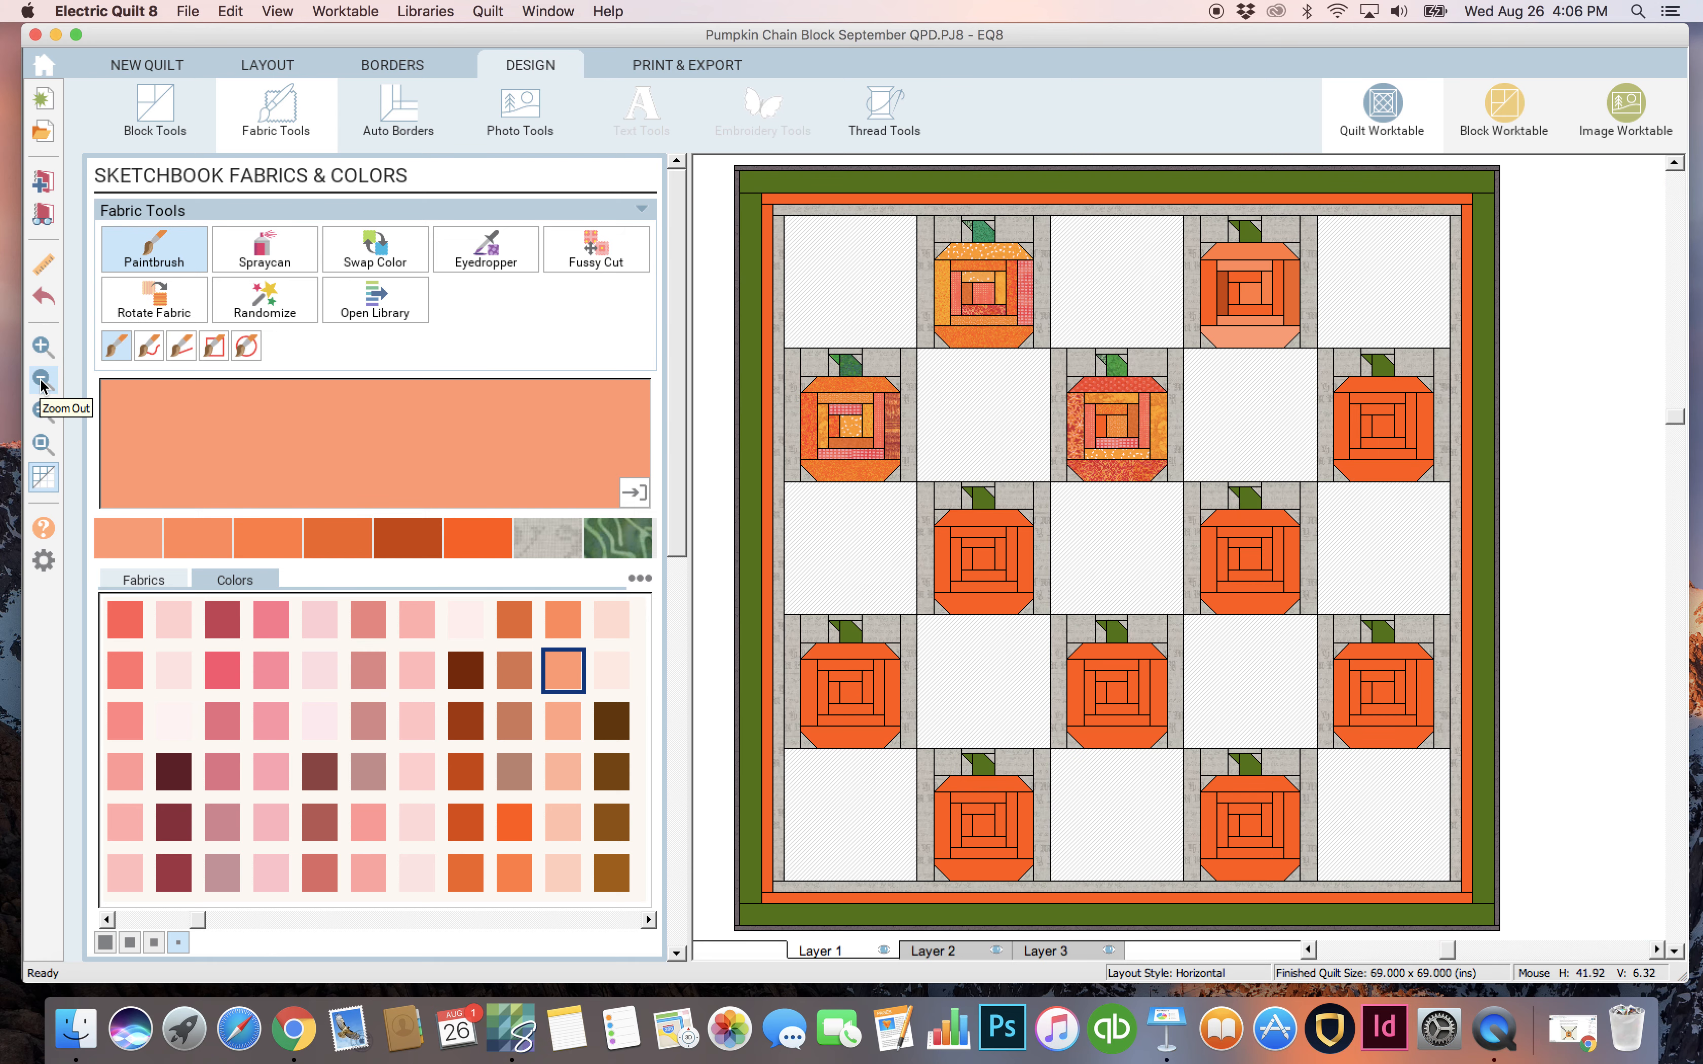
click(43, 478)
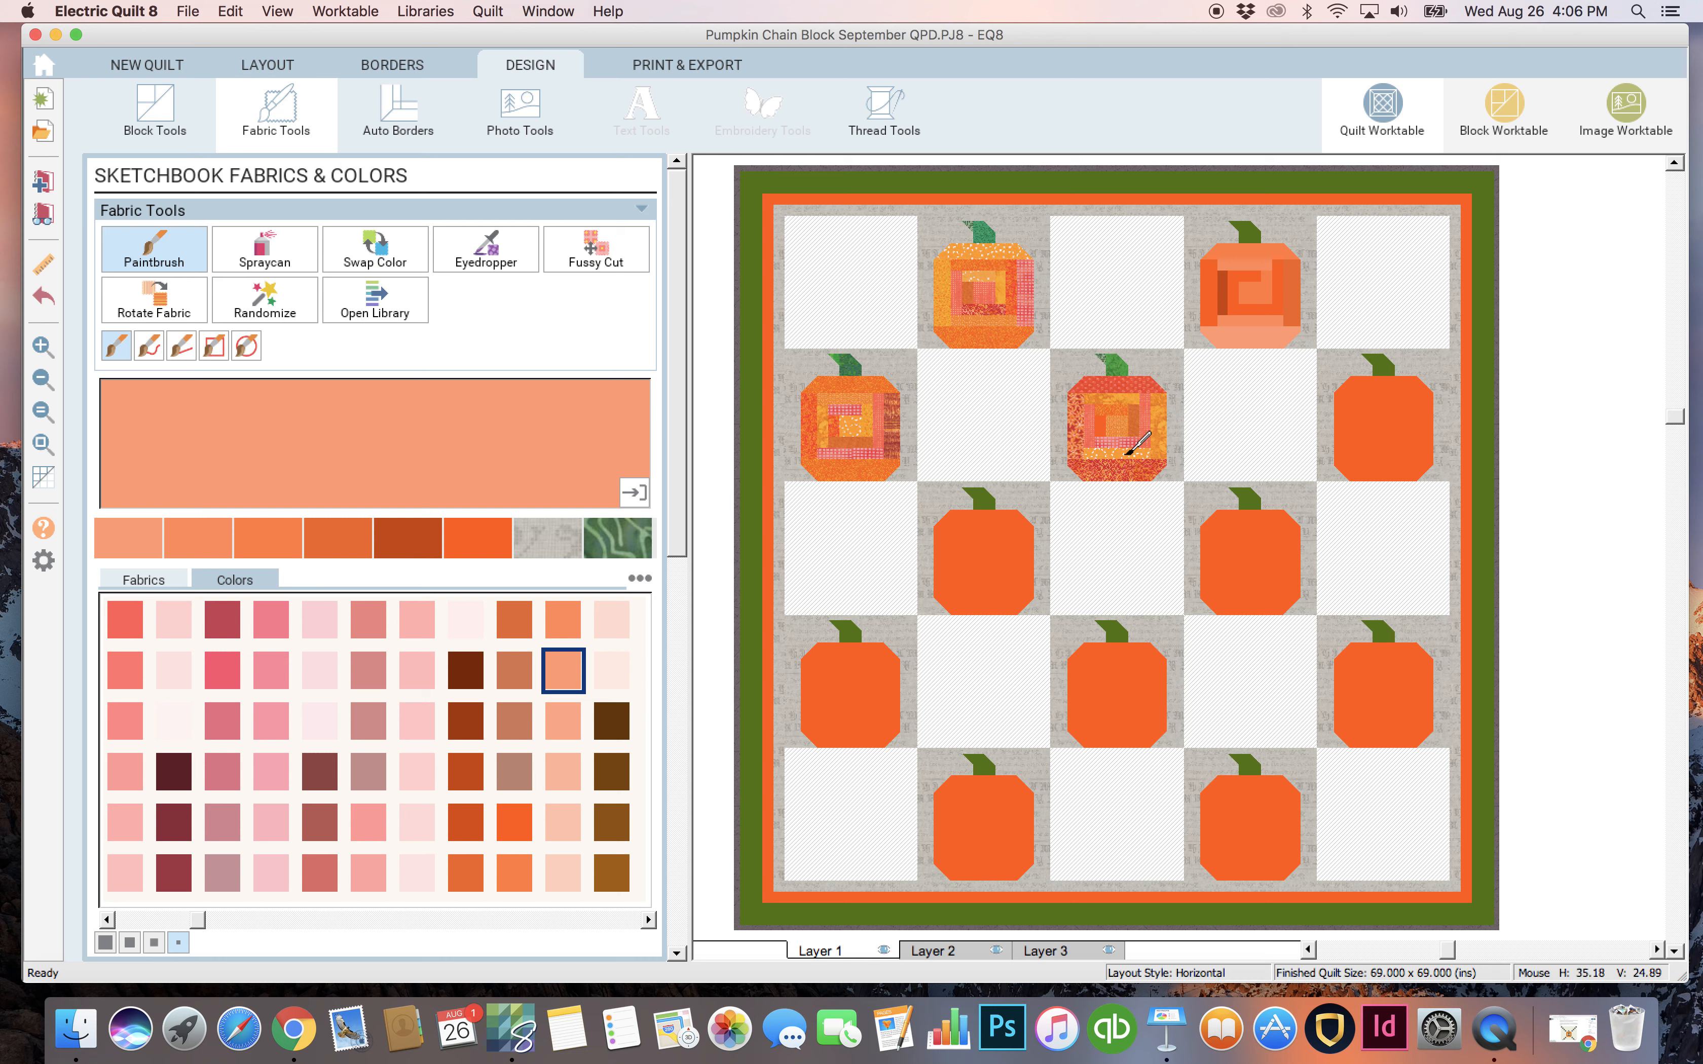
click(43, 346)
drag(1183, 205, 1357, 381)
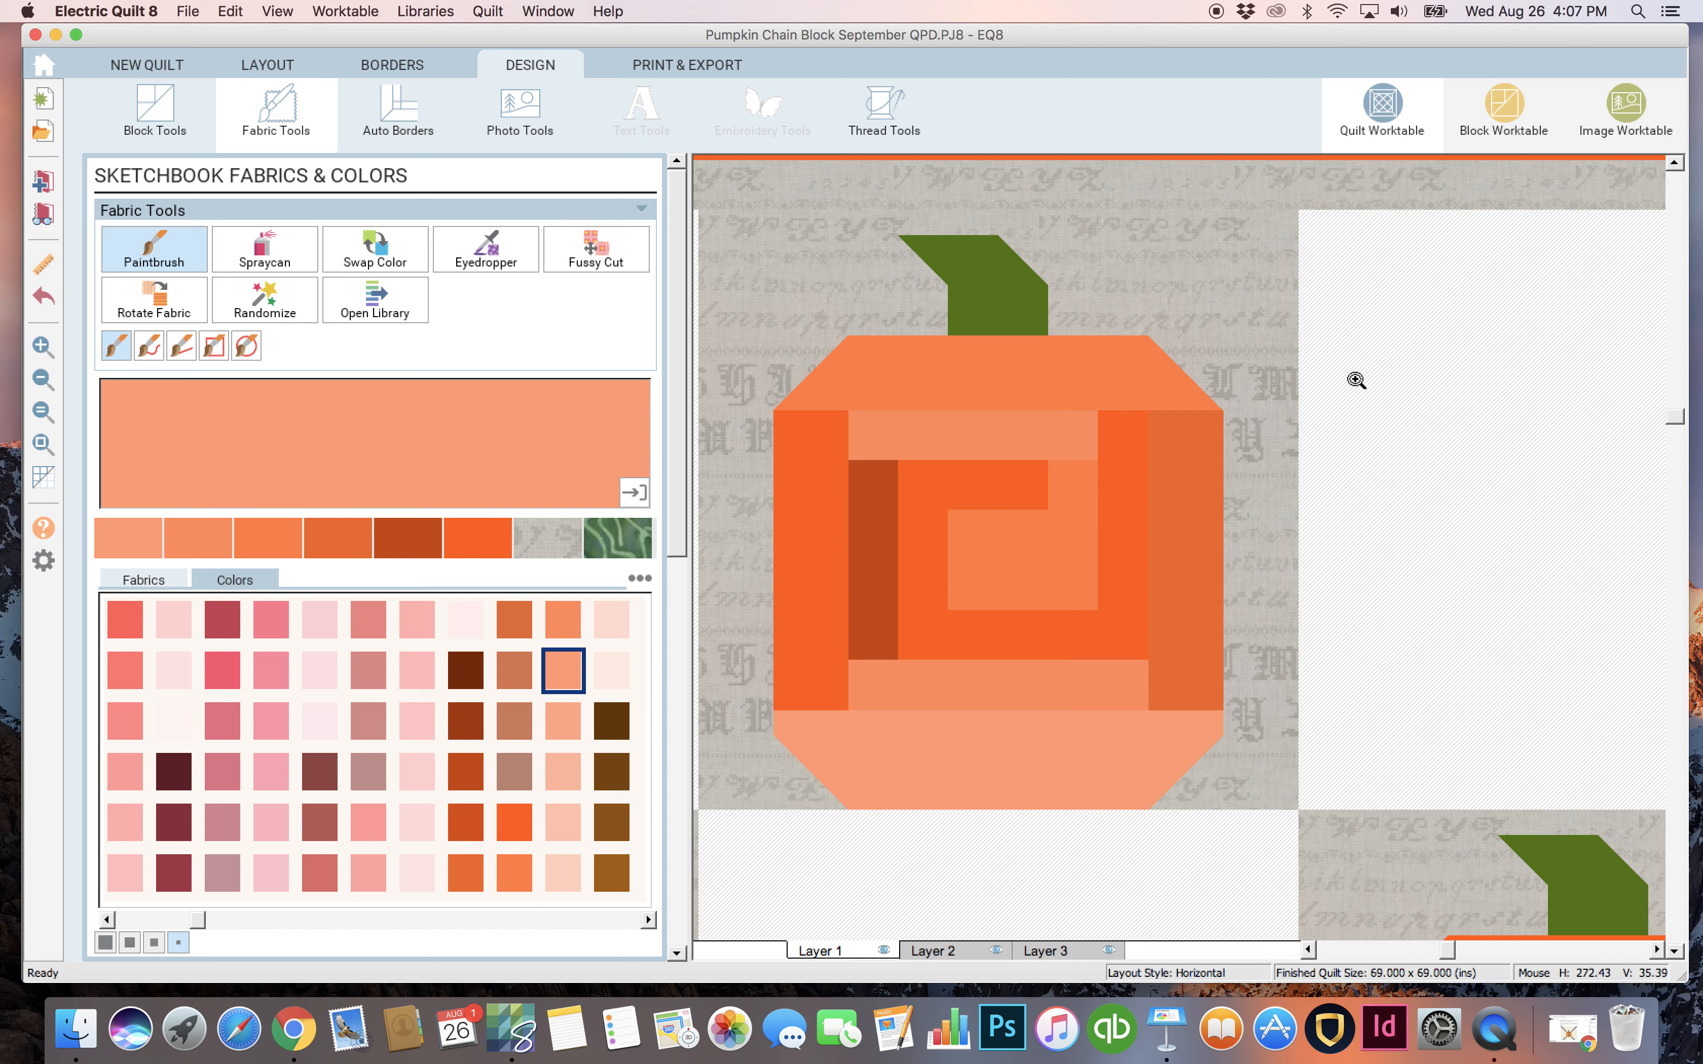
click(1356, 378)
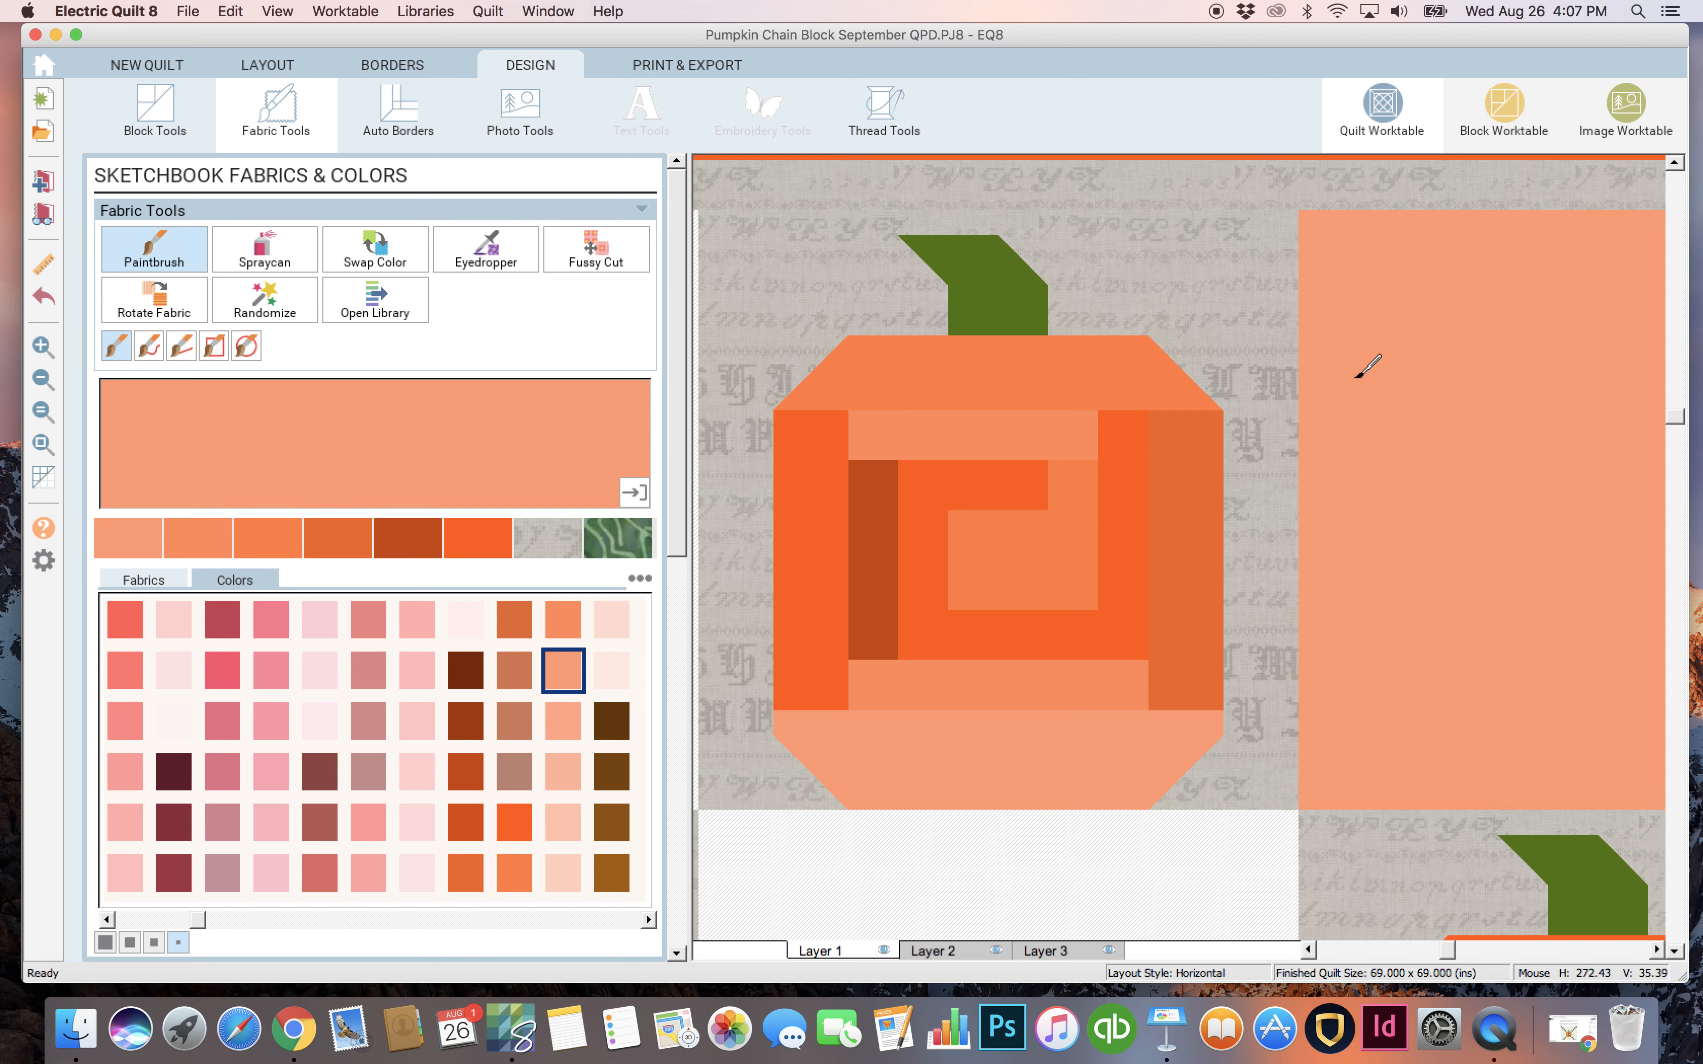
key(super+z)
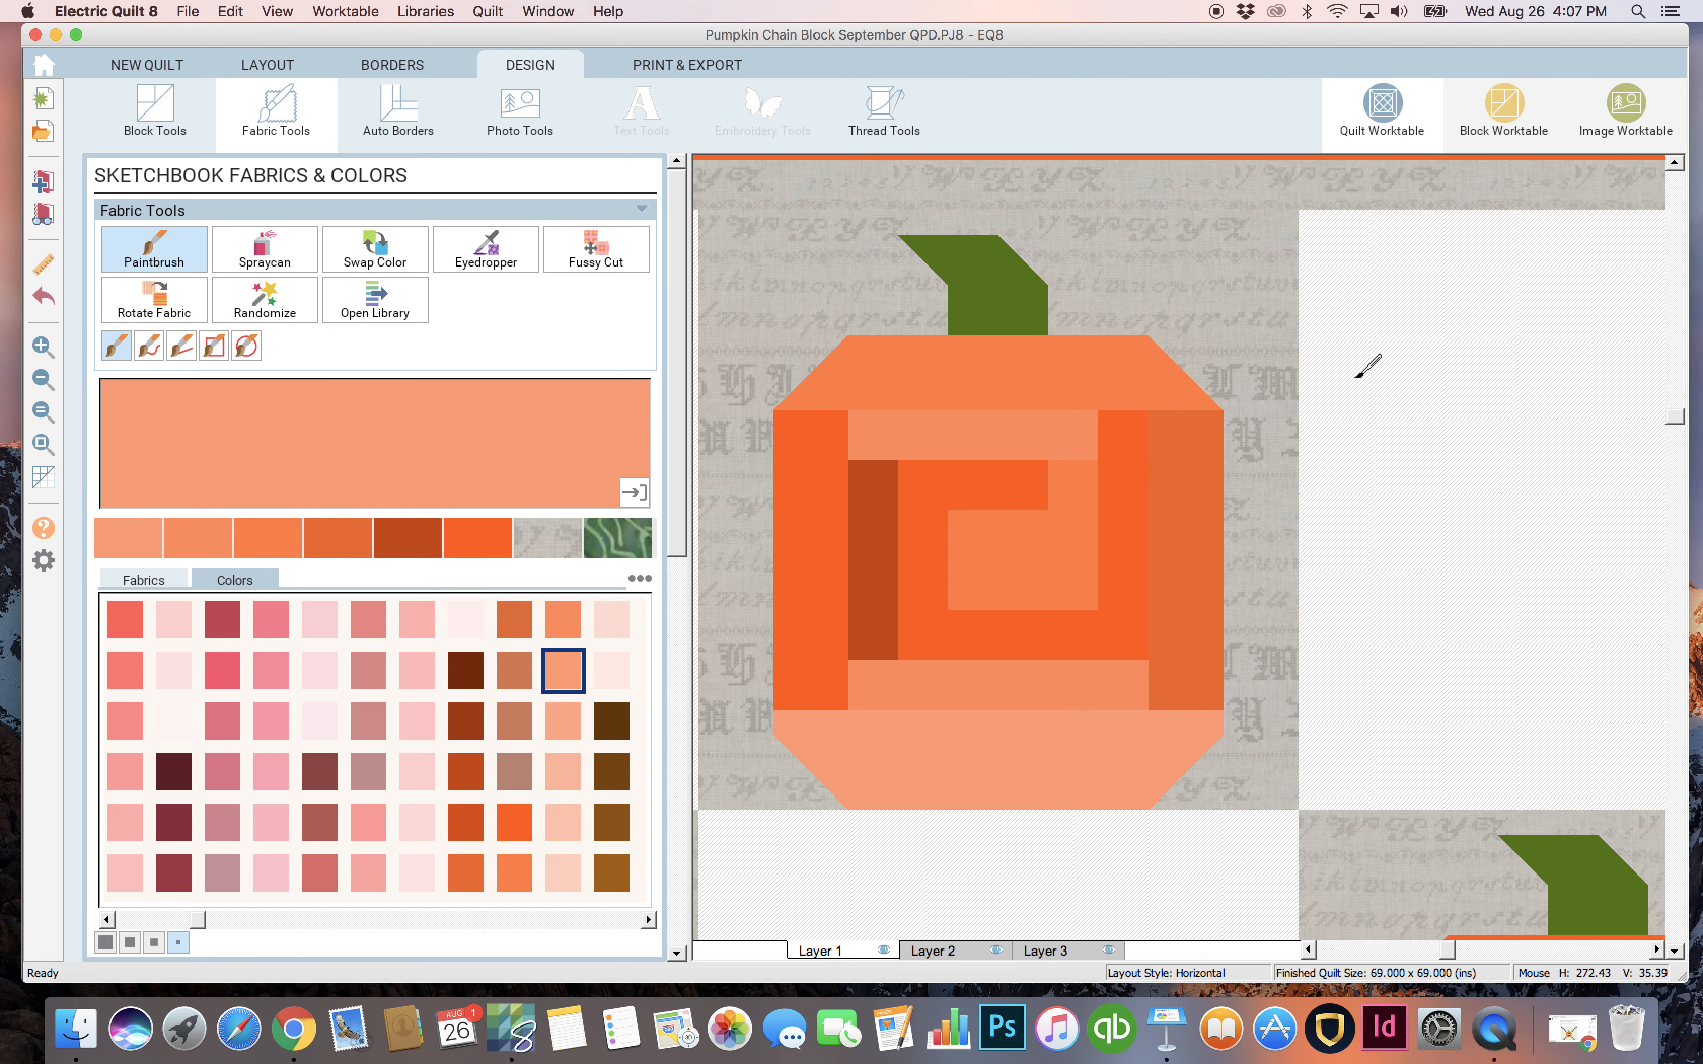
click(42, 379)
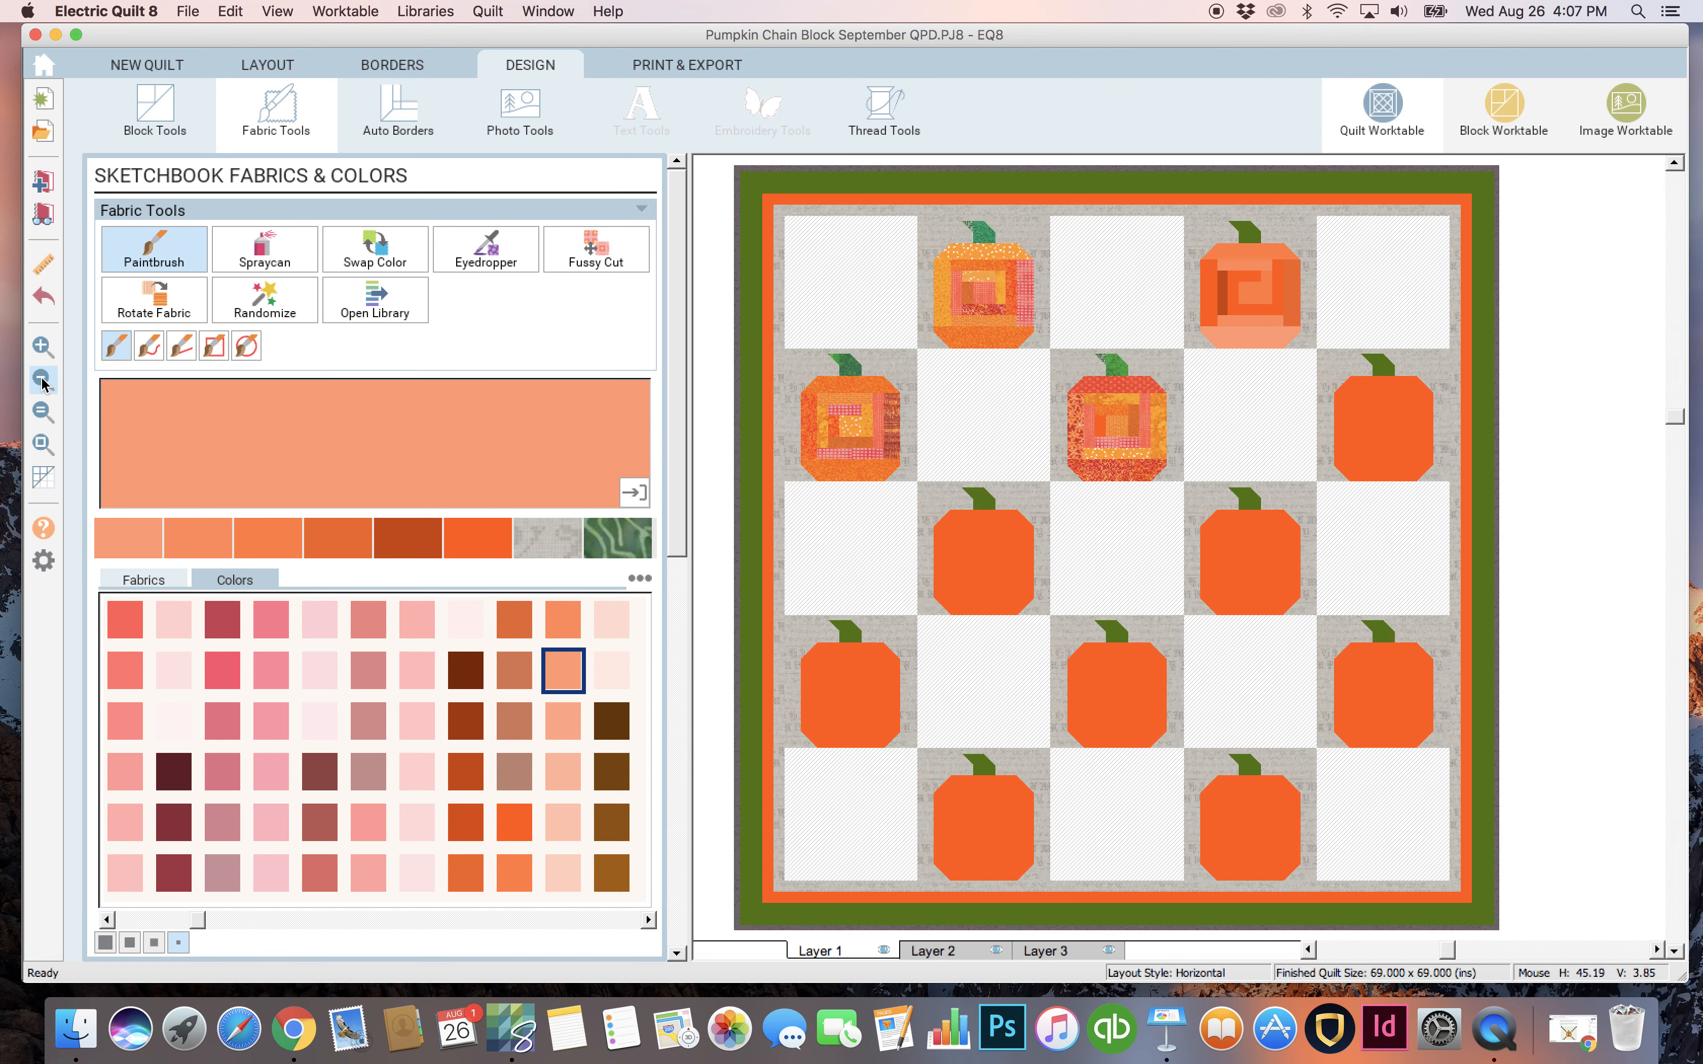